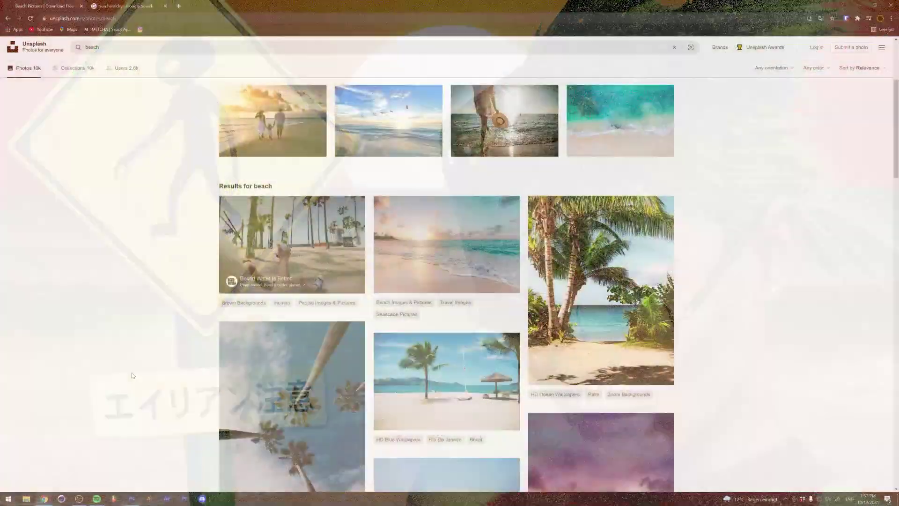
- Browse the Unsplash beach results and download a beach photo
scroll(131, 376, down, 5)
scroll(131, 376, down, 5)
scroll(132, 376, down, 5)
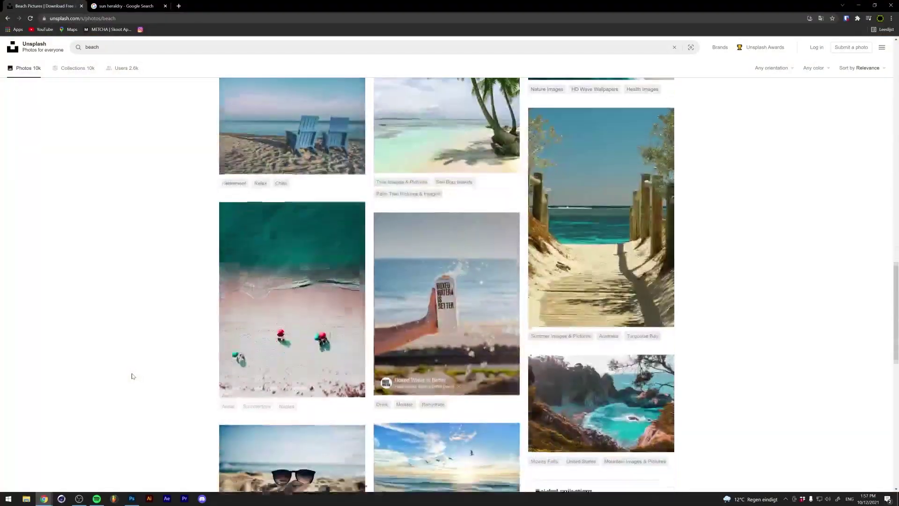
scroll(100, 291, down, 5)
scroll(101, 307, down, 5)
scroll(100, 308, down, 5)
scroll(100, 308, down, 5)
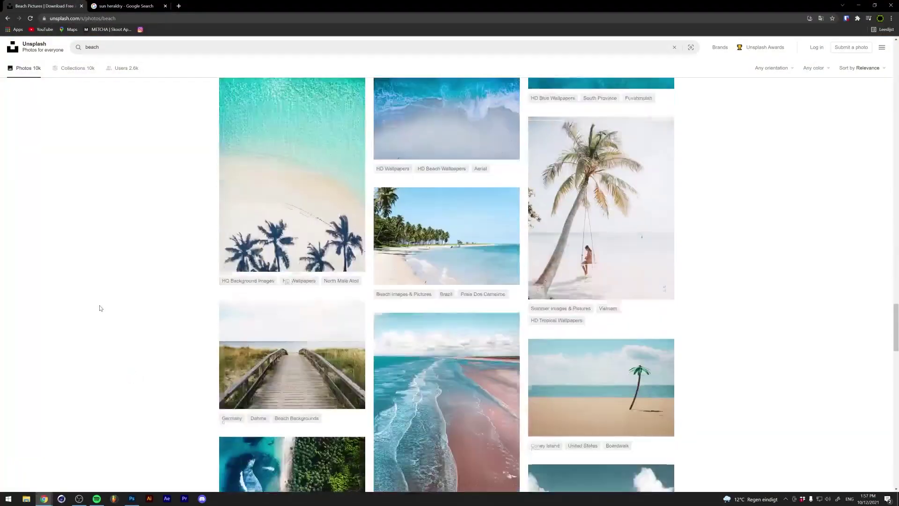
scroll(94, 307, down, 5)
scroll(91, 310, down, 5)
- Search Unsplash for 'lion' and download a lion photo
click(506, 391)
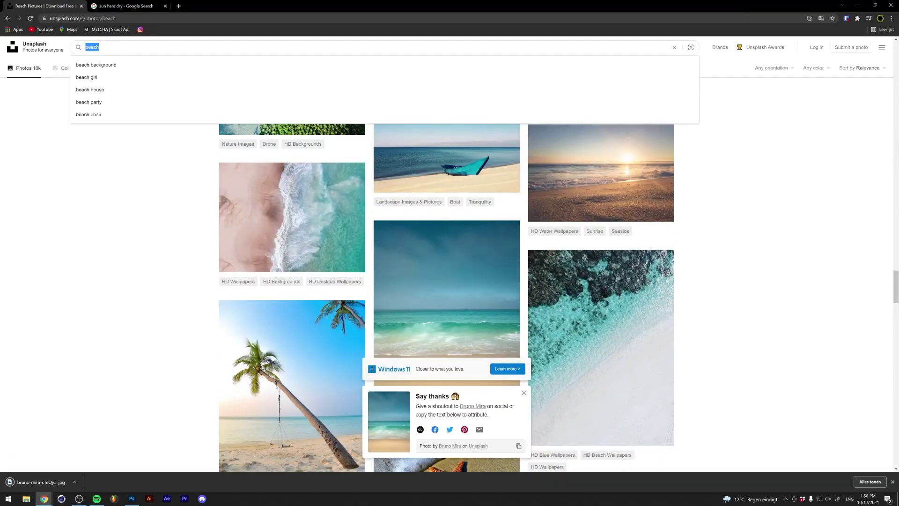
text(lion)
key(Return)
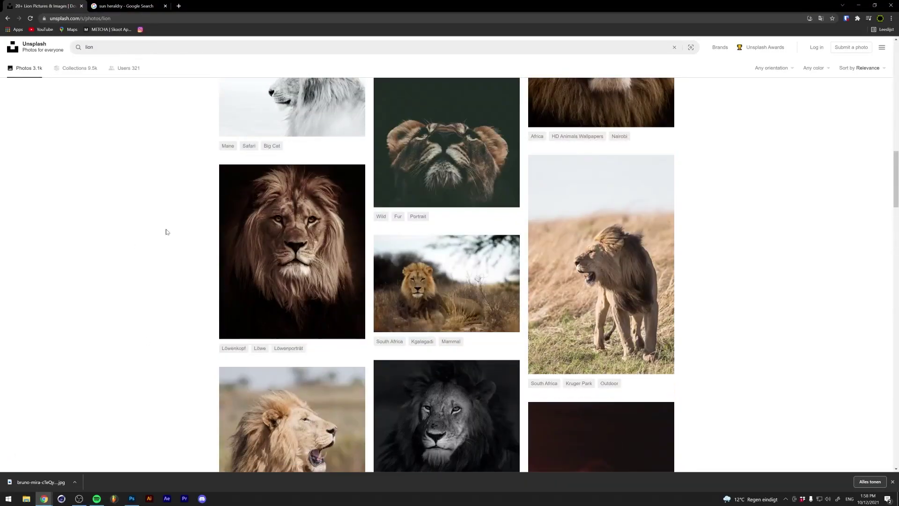
scroll(166, 232, down, 5)
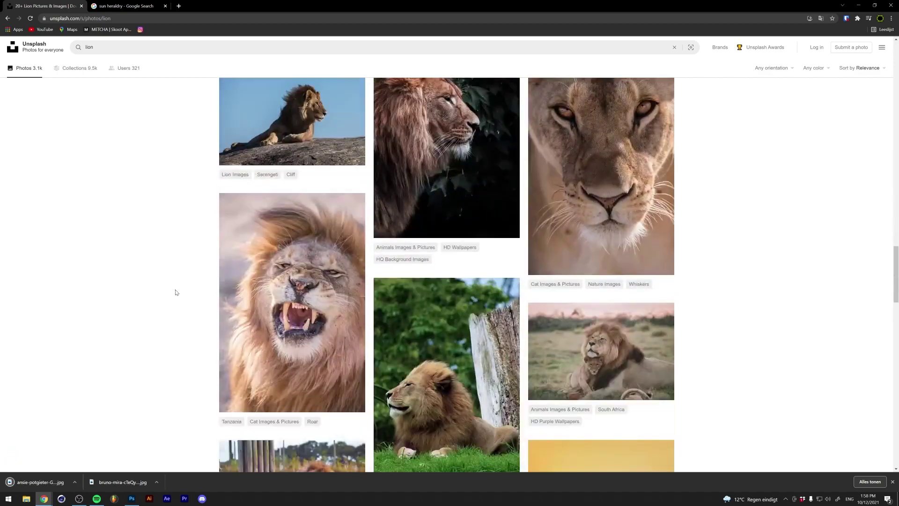
scroll(175, 292, down, 4)
scroll(176, 292, down, 2)
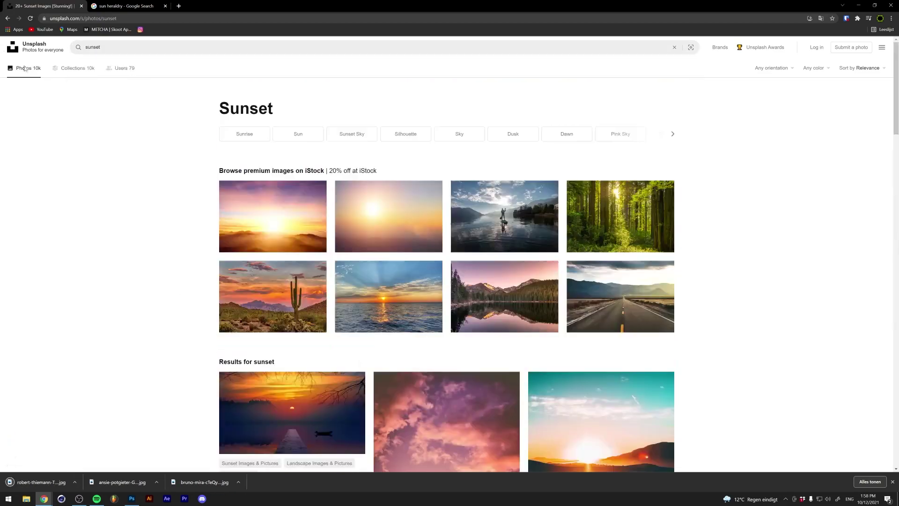
scroll(72, 207, down, 10)
scroll(72, 207, down, 5)
scroll(71, 207, down, 2)
- Search Unsplash for 'sun' and download sunset and sun photos
text(/sun)
key(Return)
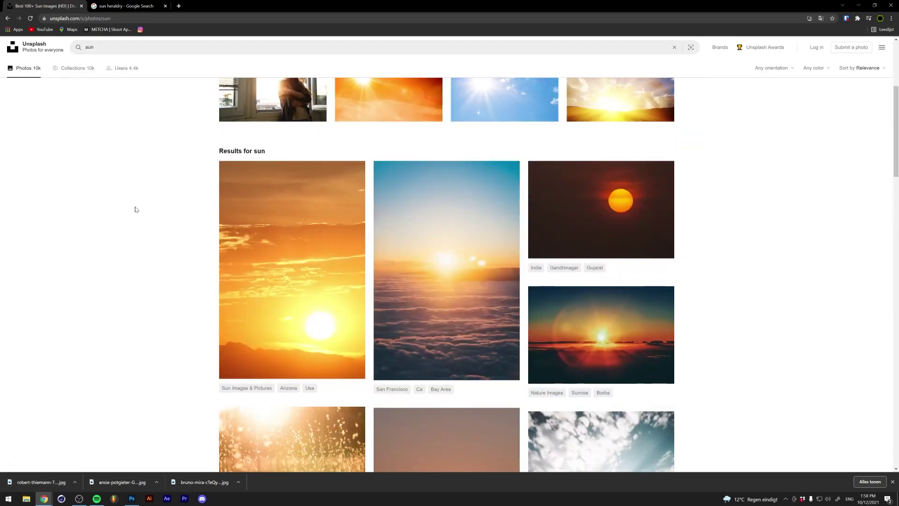
scroll(135, 210, down, 1)
scroll(135, 209, down, 5)
scroll(135, 209, down, 4)
scroll(135, 209, down, 3)
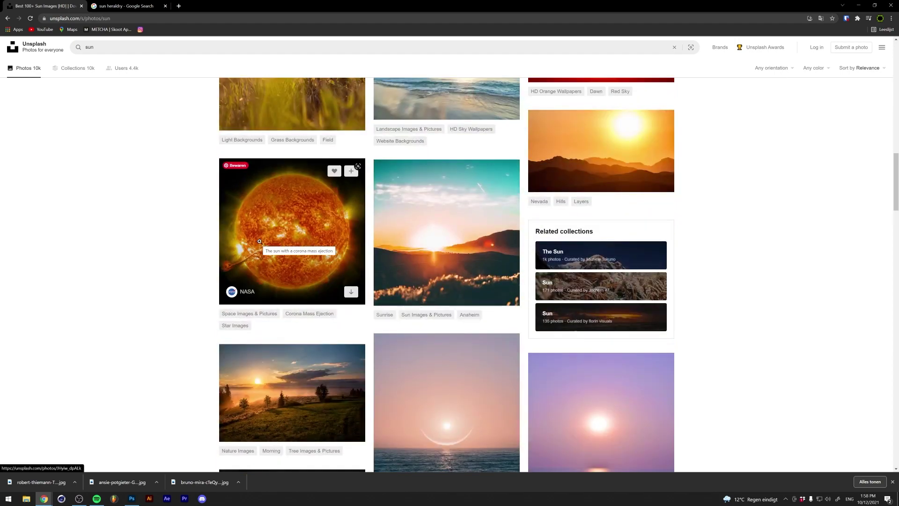
scroll(176, 281, down, 5)
scroll(197, 272, up, 3)
scroll(209, 261, up, 3)
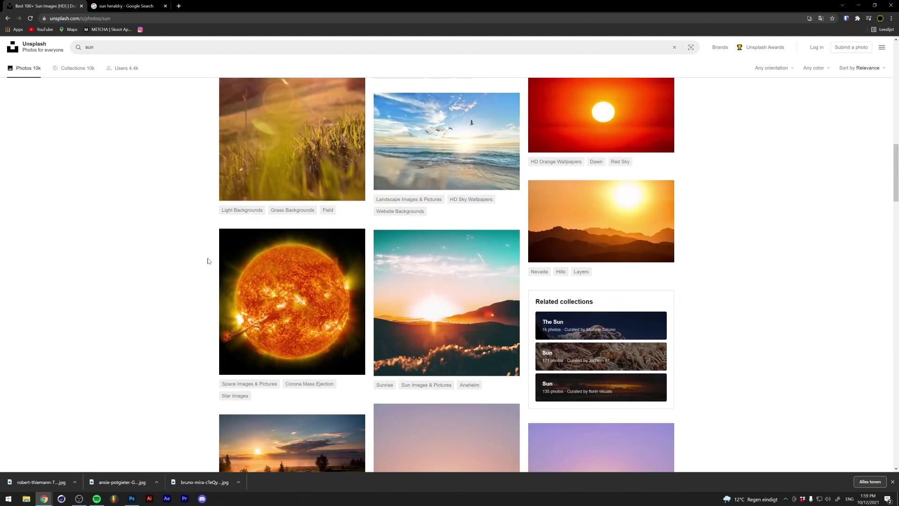
scroll(209, 260, up, 4)
scroll(209, 265, down, 1)
scroll(214, 280, down, 8)
scroll(214, 280, down, 5)
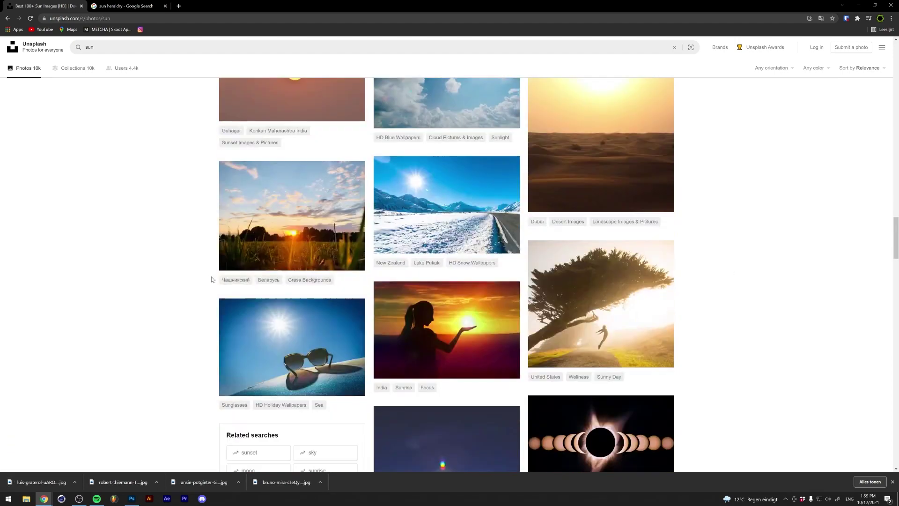
scroll(214, 280, down, 1)
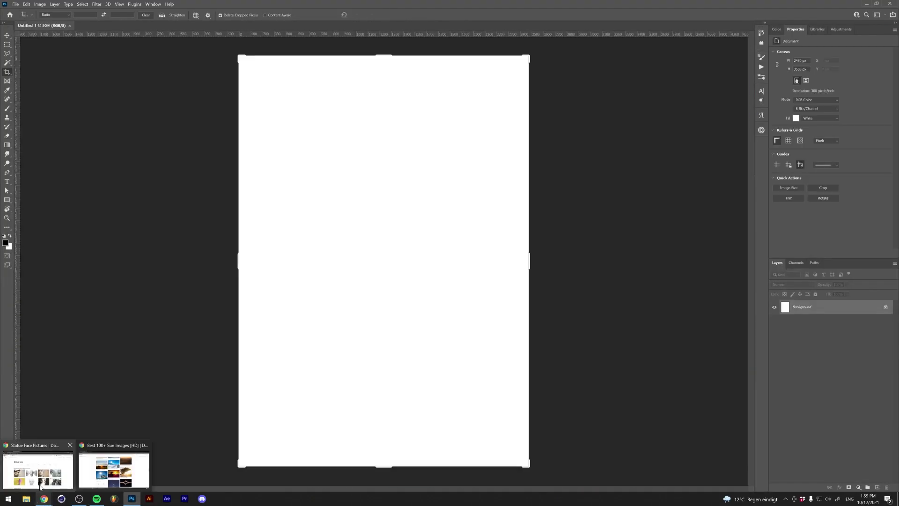
- Place the four photos on the poster, hide the lion, and raise the sunset layer
shift+click(240, 202)
drag(241, 202, 307, 78)
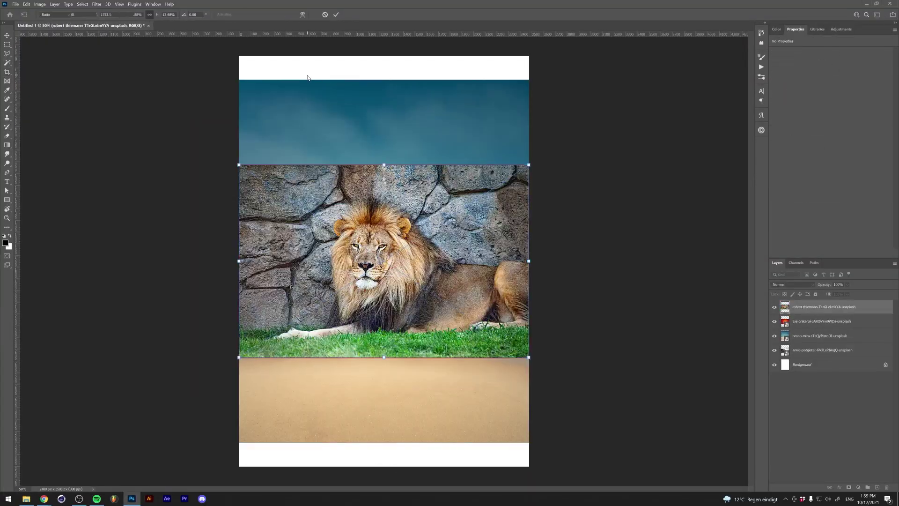
click(774, 321)
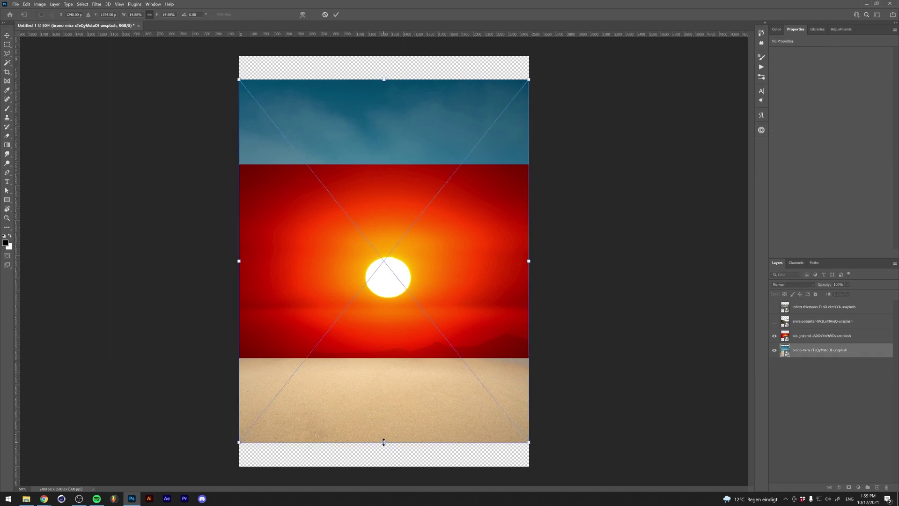
click(822, 336)
drag(359, 283, 358, 186)
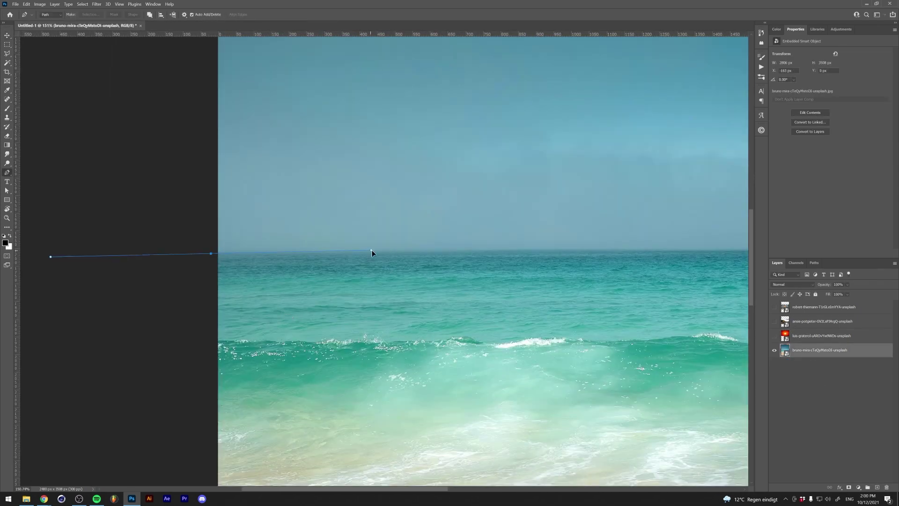
- Trace the horizon with the Pen tool and mask out the beach photo's sky
click(371, 253)
scroll(372, 252, right, 5)
click(293, 259)
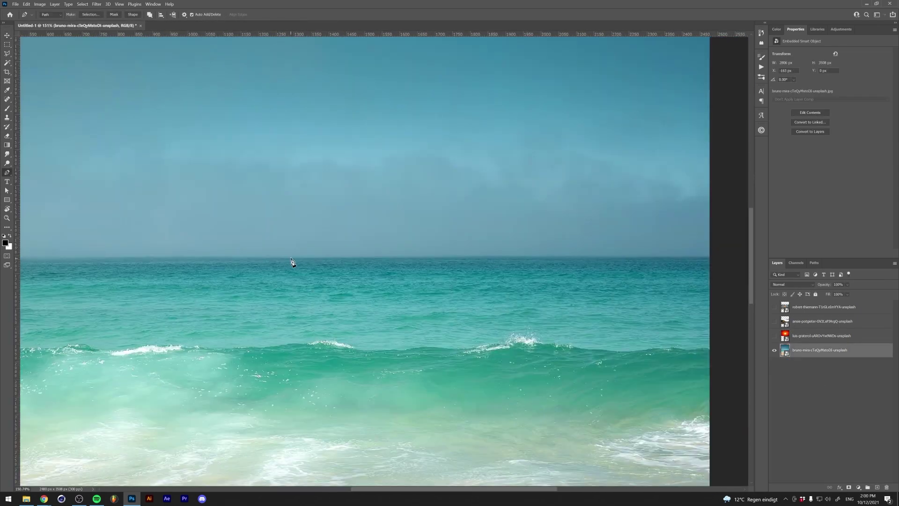
scroll(327, 257, right, 3)
click(430, 264)
click(545, 270)
scroll(545, 270, down, 5)
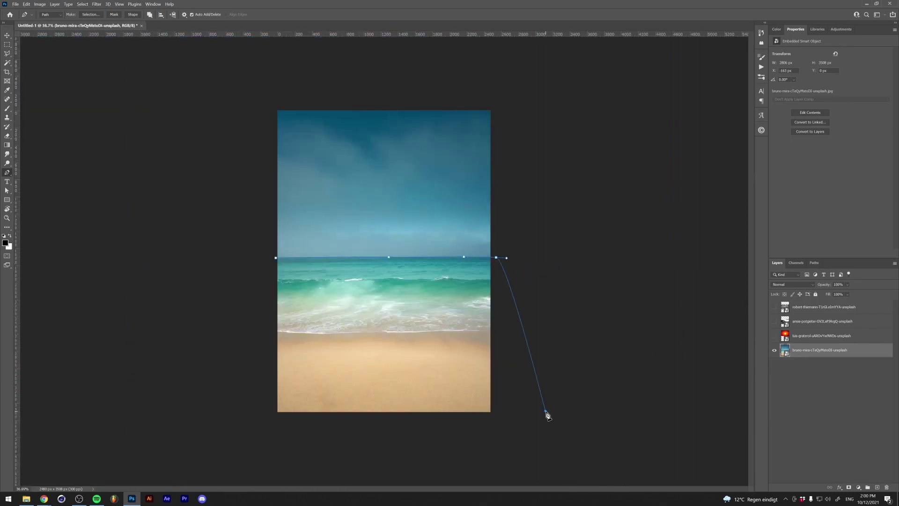
click(276, 260)
key(Return)
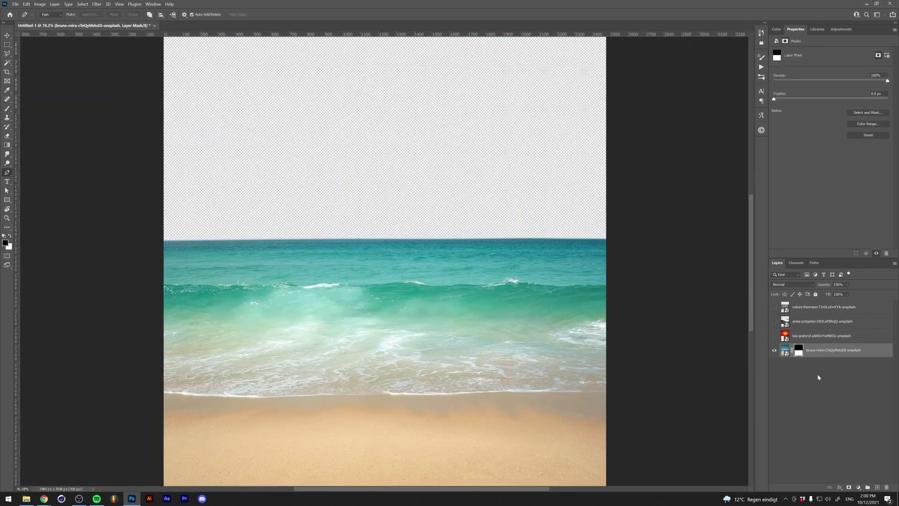
scroll(459, 336, up, 3)
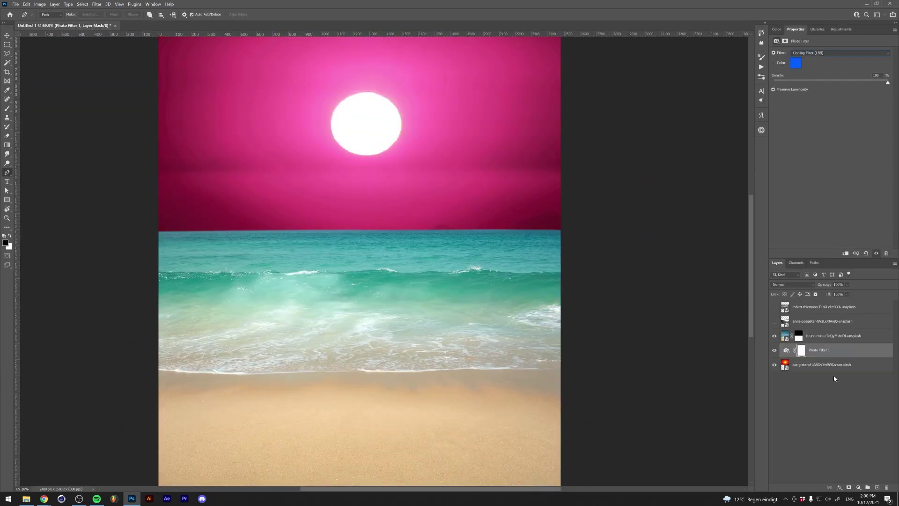
- Try hue and Curves adjustments on the sunset sky, then discard them
key(Delete)
drag(831, 79, 773, 79)
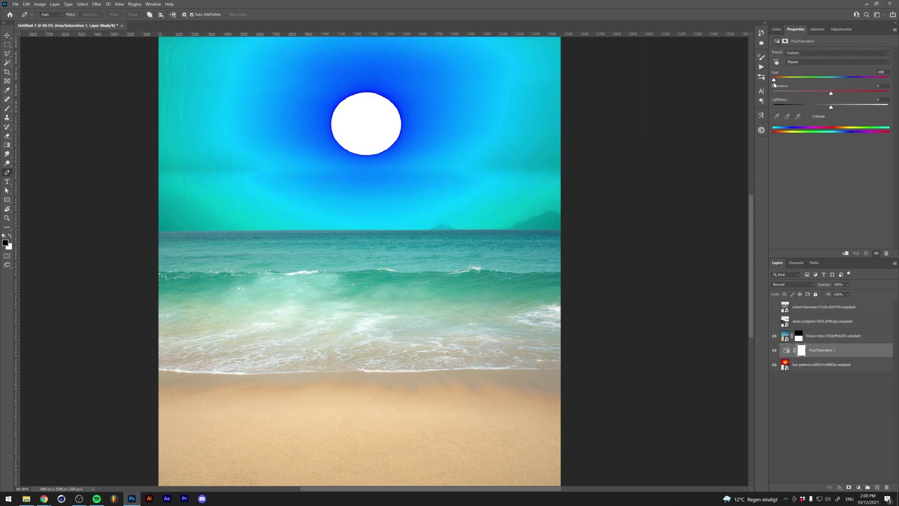
drag(452, 97, 452, 177)
scroll(451, 177, down, 2)
key(ctrl+z)
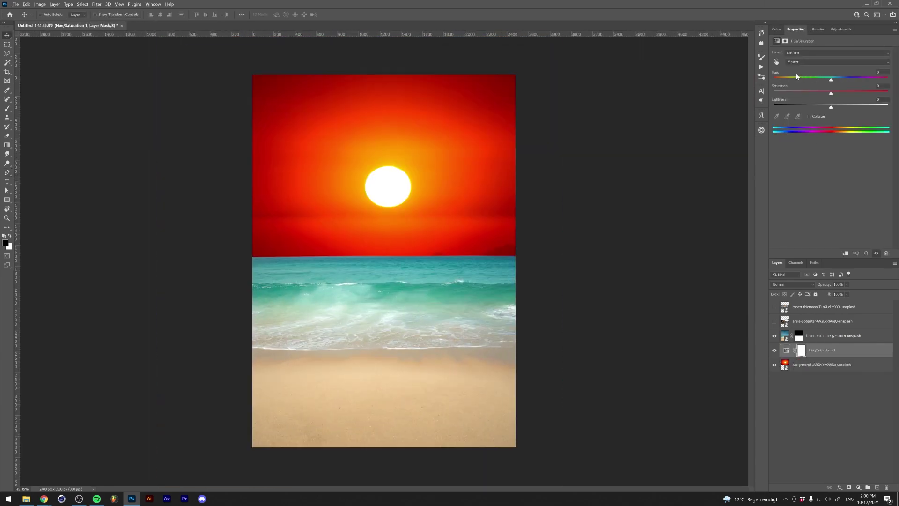
click(841, 29)
click(792, 46)
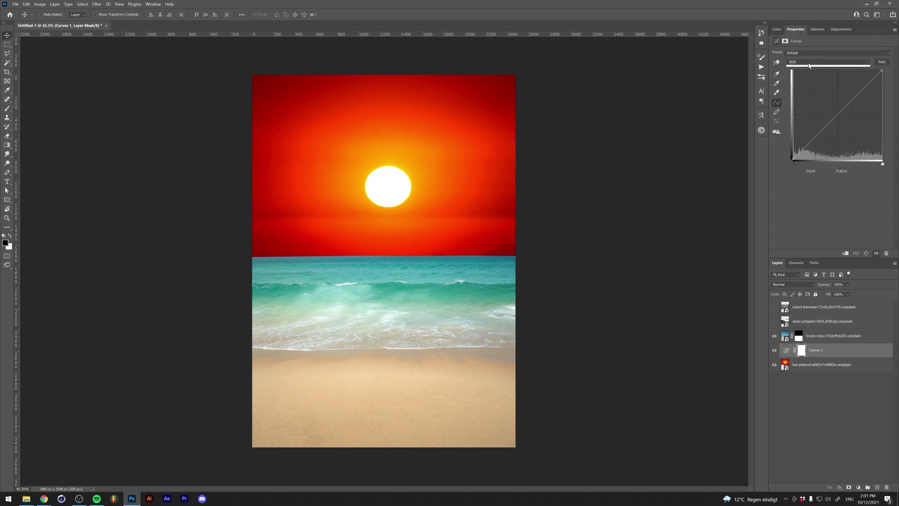
drag(849, 105, 848, 121)
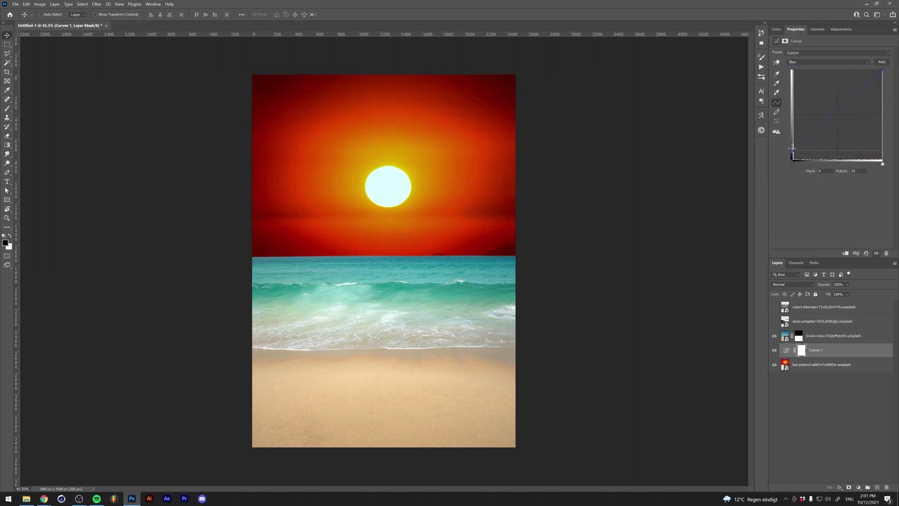
key(Delete)
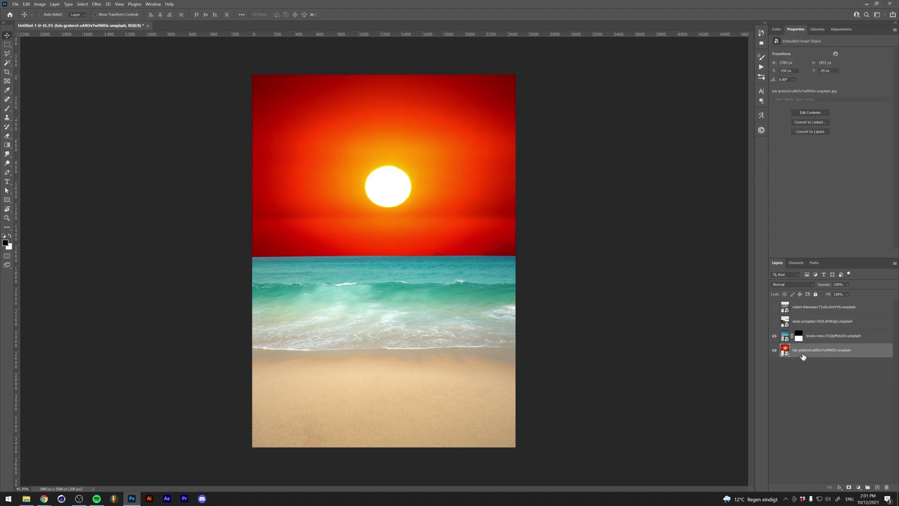
- Enlarge the sunset with Free Transform so the sun rests on the horizon
key(ctrl+t)
drag(384, 268, 386, 357)
key(Return)
- Add an orange-red Solid Color fill above the beach, blended in Overlay mode
click(858, 487)
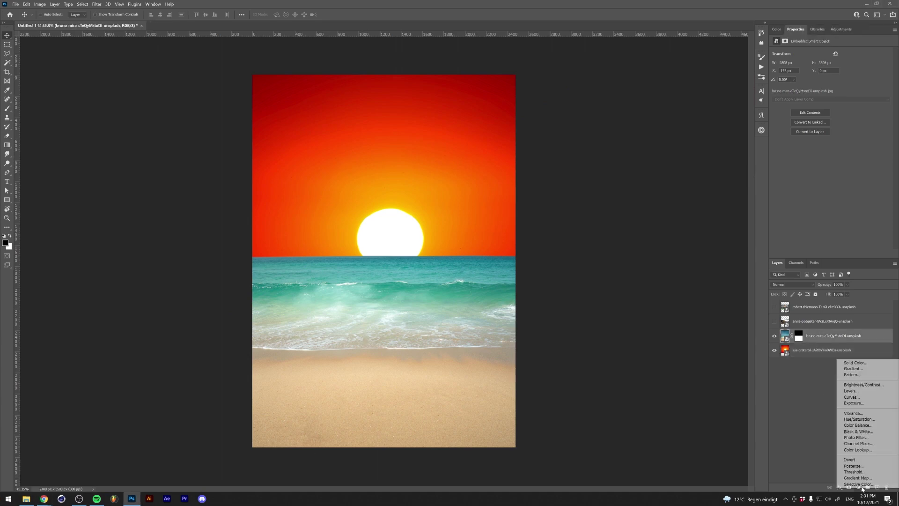
click(849, 364)
key(ctrl+bracketleft)
click(436, 129)
key(Return)
key(ctrl+bracketright)
key(ctrl+bracketright)
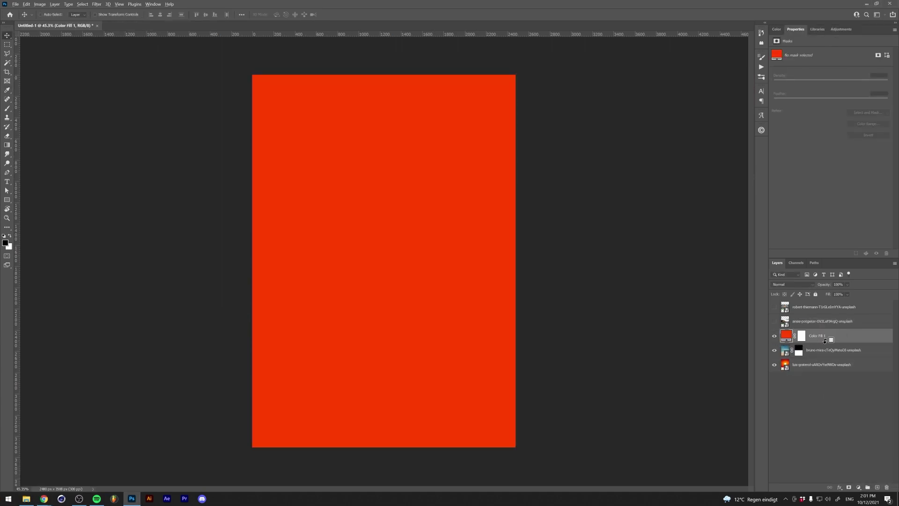
click(791, 284)
click(776, 372)
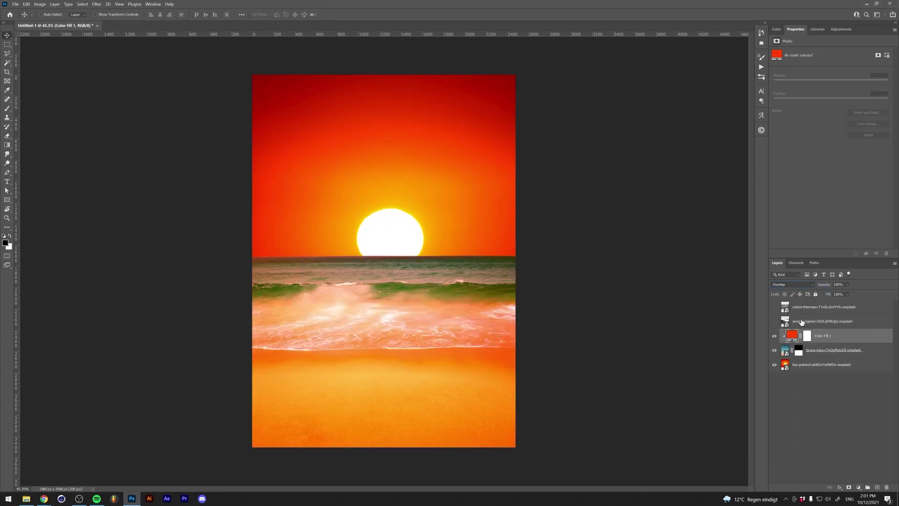
- Add a Curves layer lowering Green for a magenta tint, and show the lion
click(858, 487)
click(854, 357)
click(806, 79)
drag(850, 103, 850, 117)
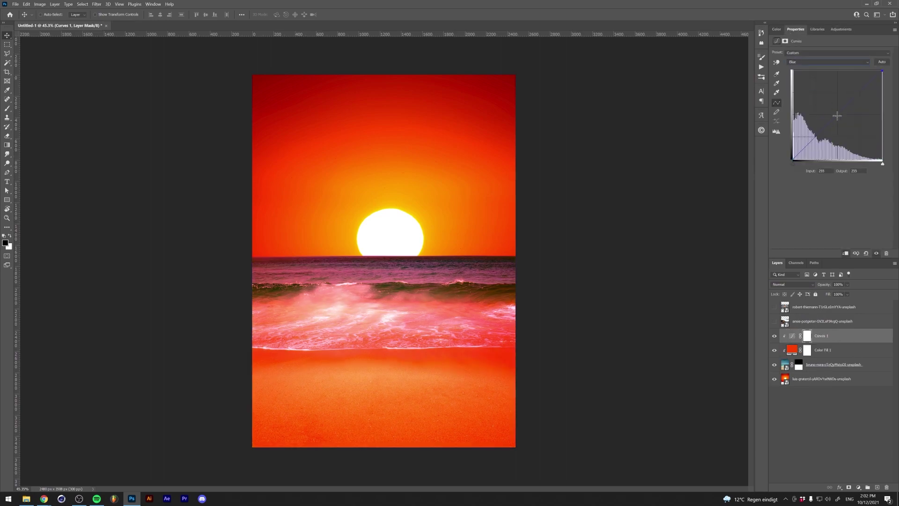
click(774, 307)
- Delete the top lion layer and mask the stone-wall lion's head with a selection
click(824, 321)
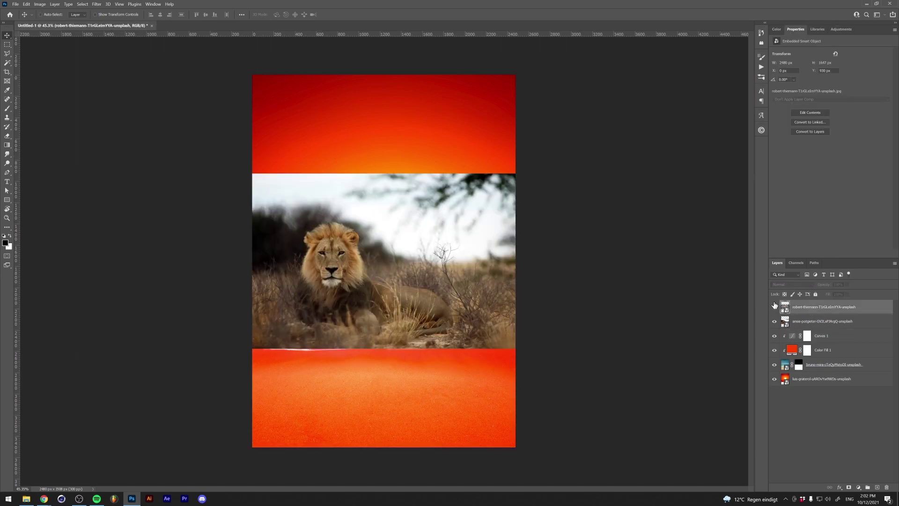
key(Delete)
click(825, 306)
click(83, 4)
click(96, 96)
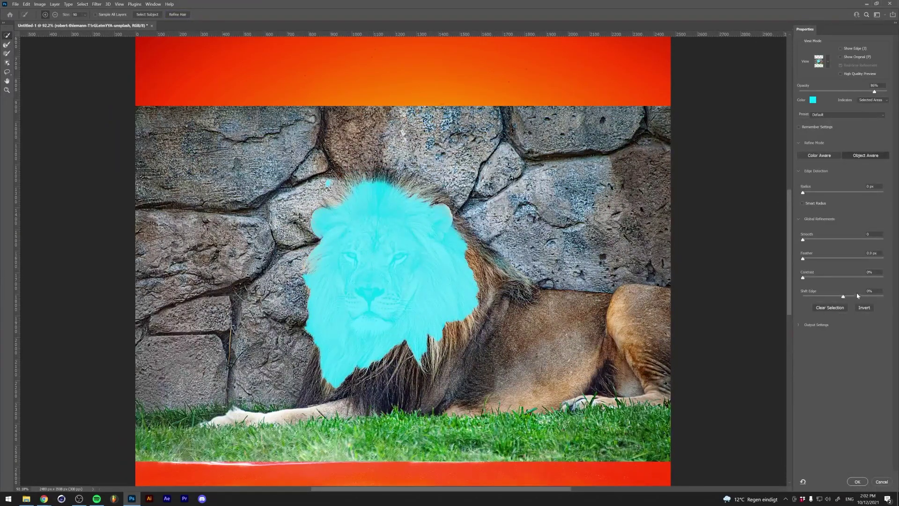
key(Return)
- Tighten the lion mask's hair edges with Levels and paint out stray specks
alt+scroll(538, 230, up, 2)
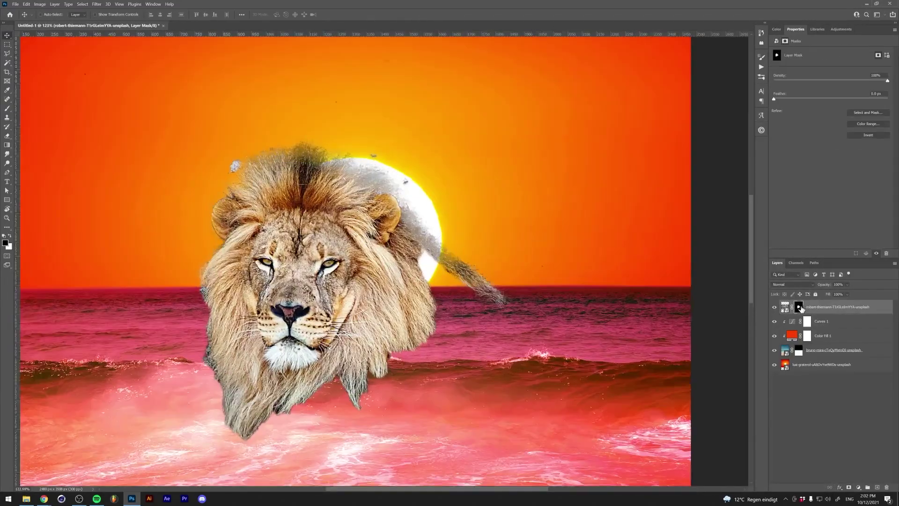
alt+click(798, 307)
click(83, 3)
key(ctrl+l)
key(Return)
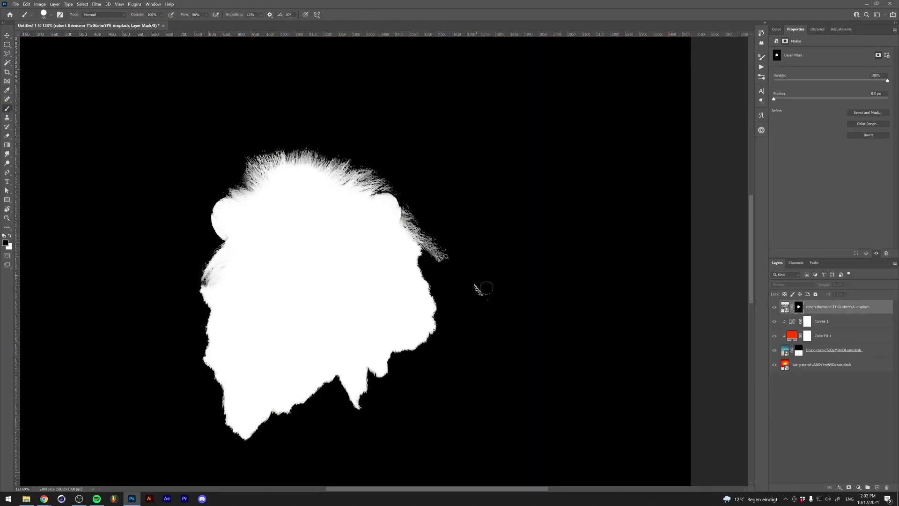
drag(487, 288, 476, 290)
alt+click(798, 307)
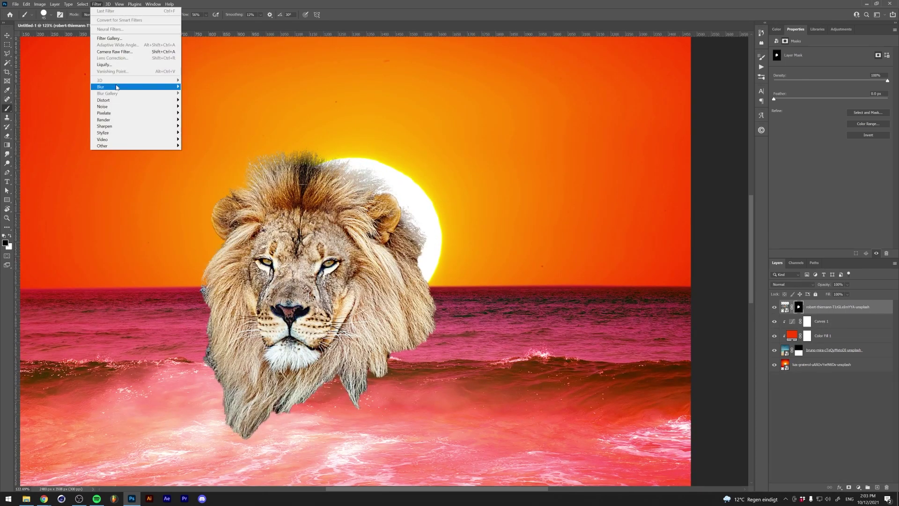
key(ctrl+l)
key(Escape)
- Move the lion layer below the ocean and shift it up behind the horizon
drag(823, 307, 823, 323)
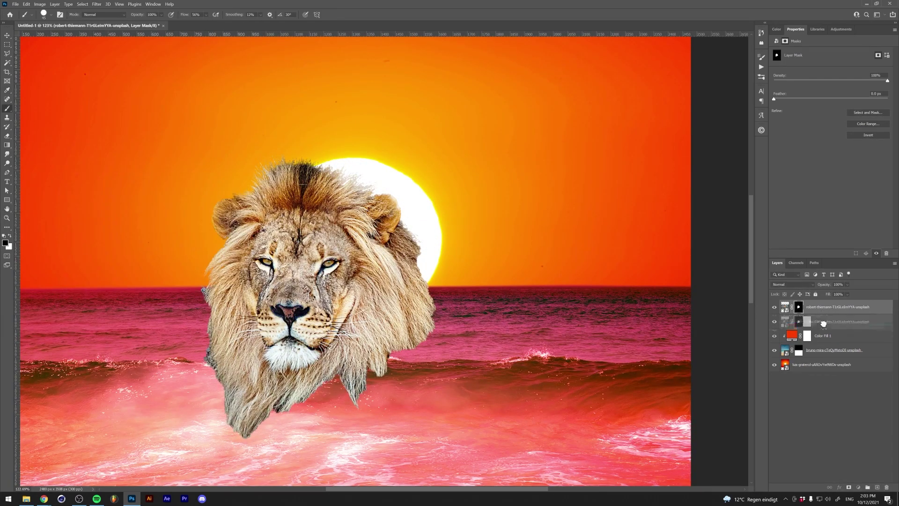
drag(826, 359, 826, 359)
key(v)
drag(318, 234, 350, 188)
- Shrink the lion around the sun and try the Darker Color blend mode
click(792, 285)
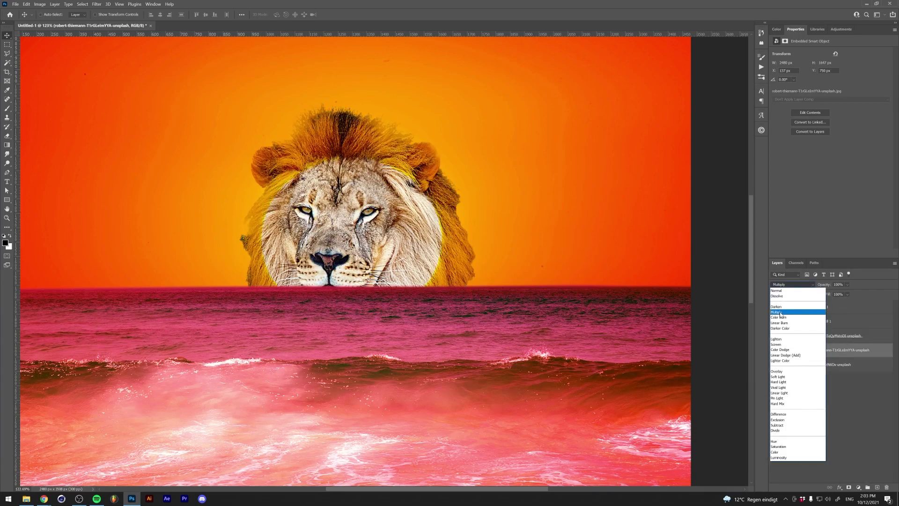
key(Escape)
scroll(388, 135, down, 3)
key(ctrl+t)
drag(473, 234, 487, 239)
key(Return)
click(793, 284)
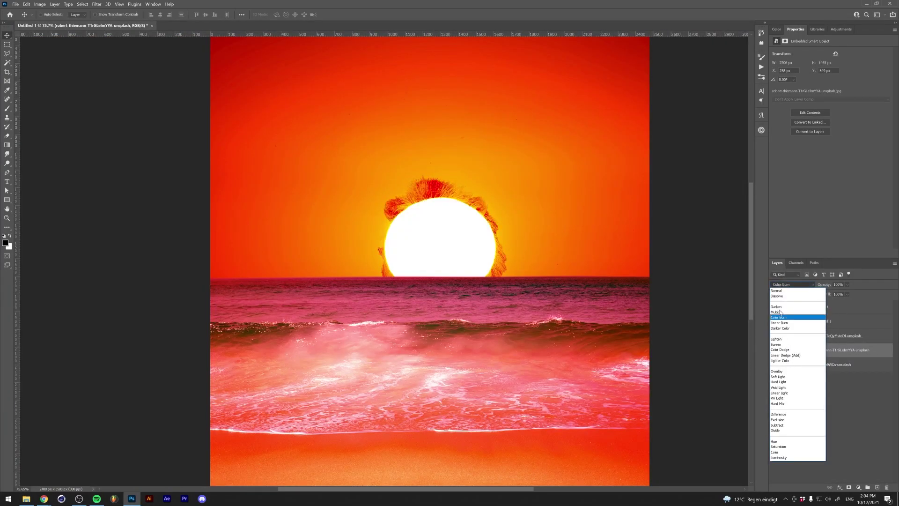
click(796, 327)
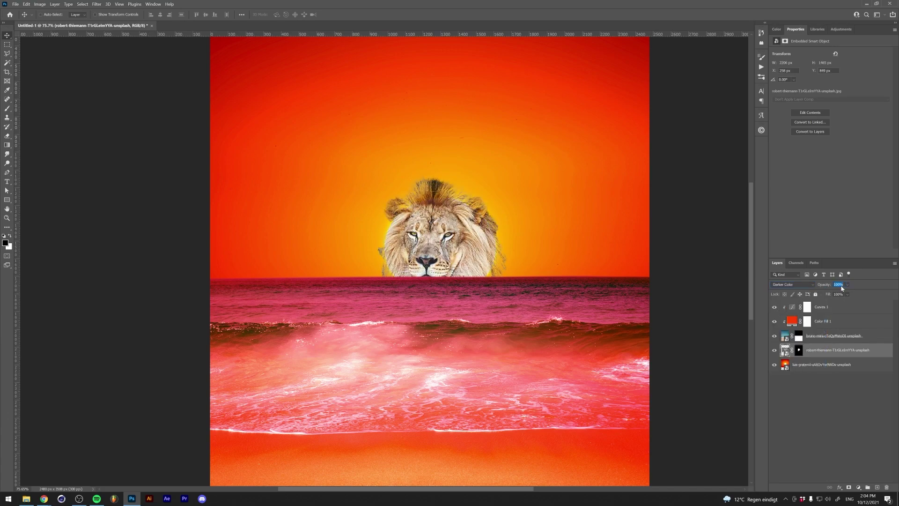
scroll(497, 280, right, 3)
- Delete the first lion layer and place the other lion photo into the poster
key(Delete)
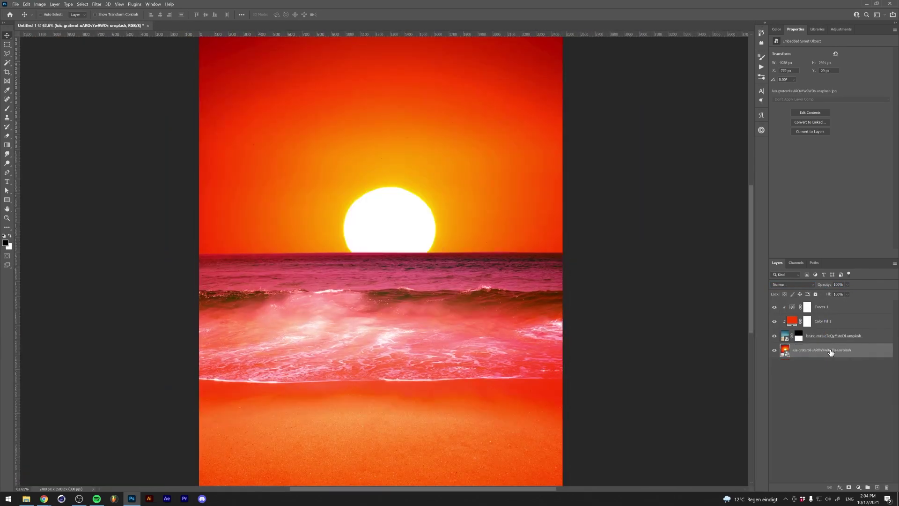
scroll(439, 332, up, 2)
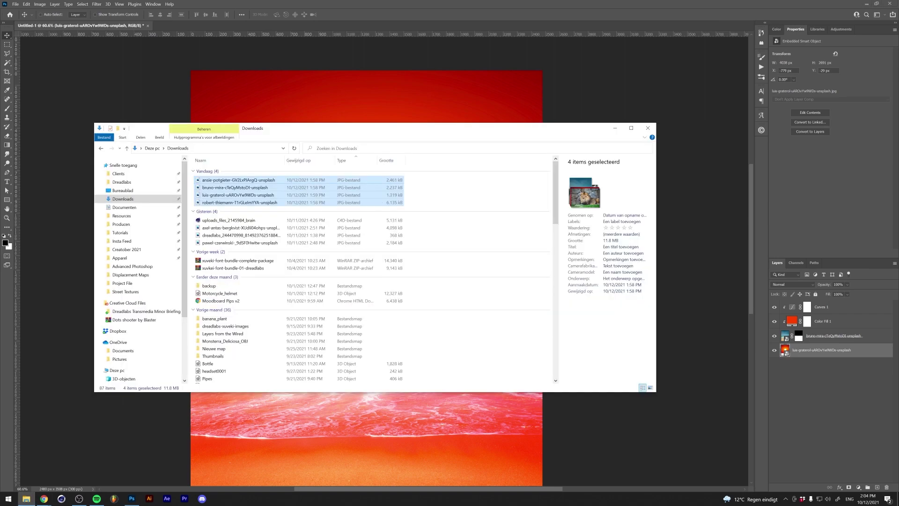
click(239, 203)
drag(239, 202, 480, 238)
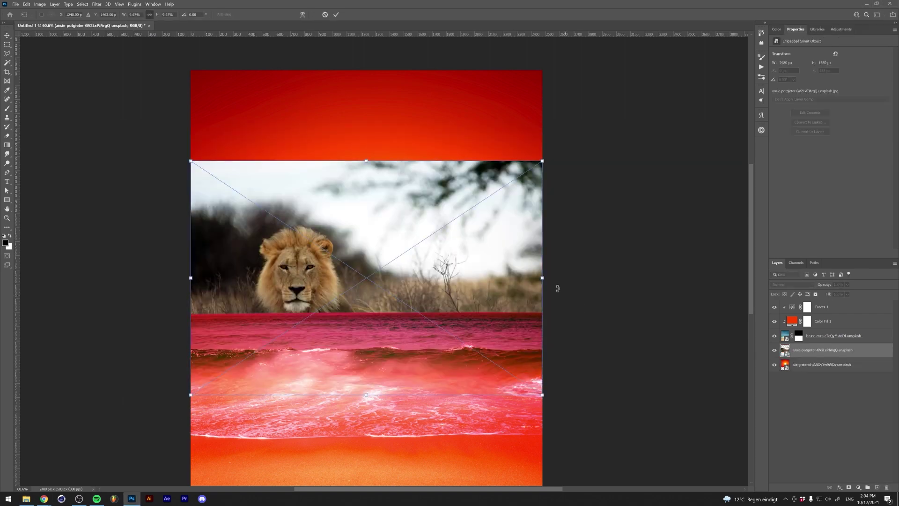
- Enlarge the new lion, mask it with Select Subject, and move it below the ocean
drag(557, 288, 694, 276)
key(Return)
click(97, 4)
click(98, 107)
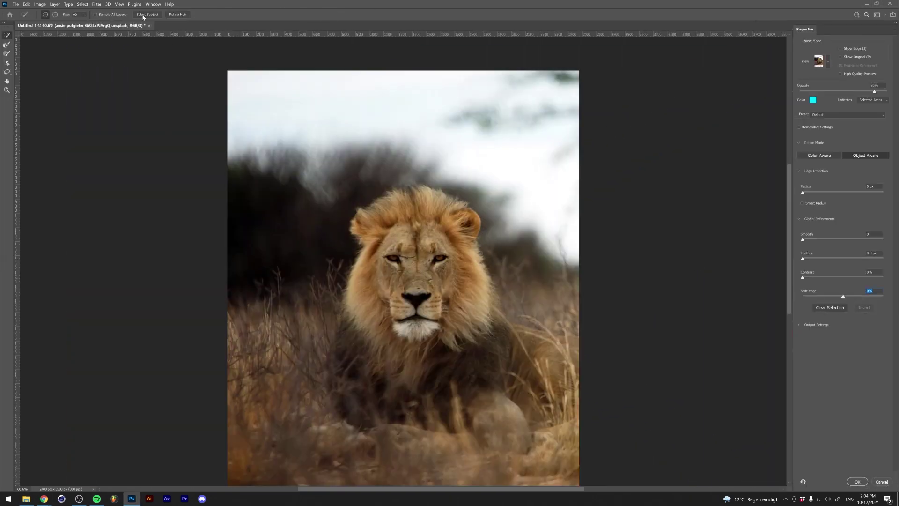
click(144, 14)
click(857, 481)
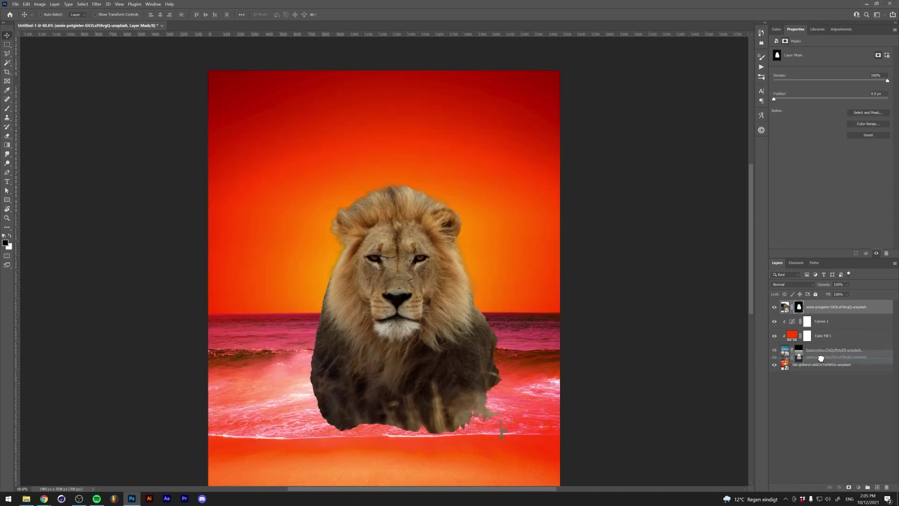
drag(410, 264, 402, 286)
- Add a red-to-white Gradient Map over the lion, sampling the deep red sky
click(791, 284)
key(Escape)
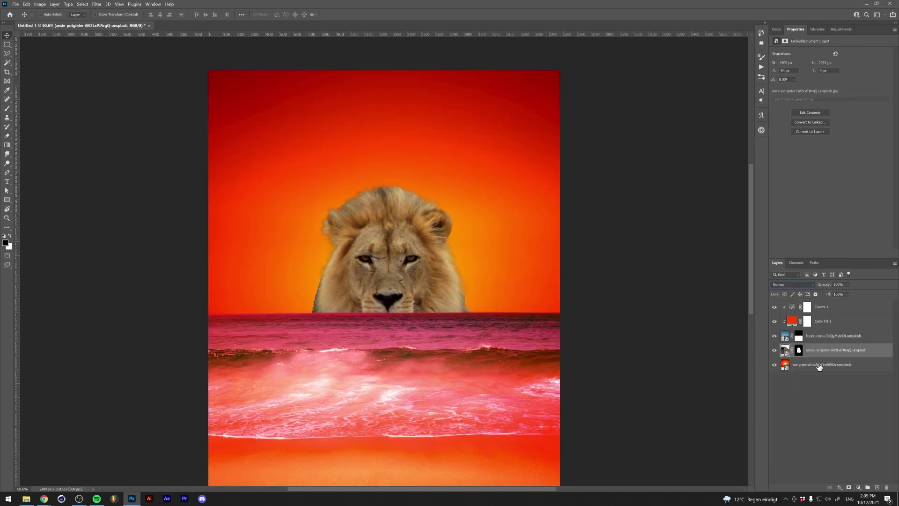
click(813, 65)
click(583, 299)
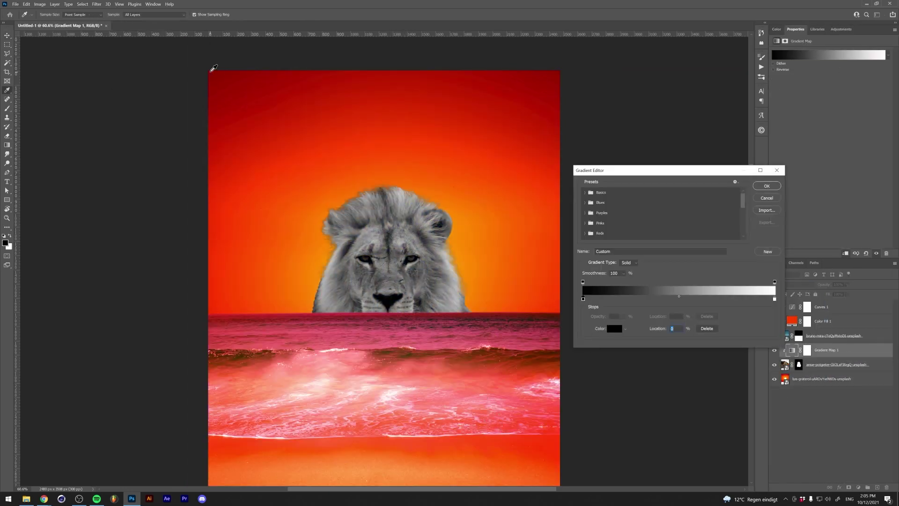
click(213, 71)
click(437, 276)
- Group the lion with its gradient map and cycle the group's blend modes
click(767, 186)
click(792, 284)
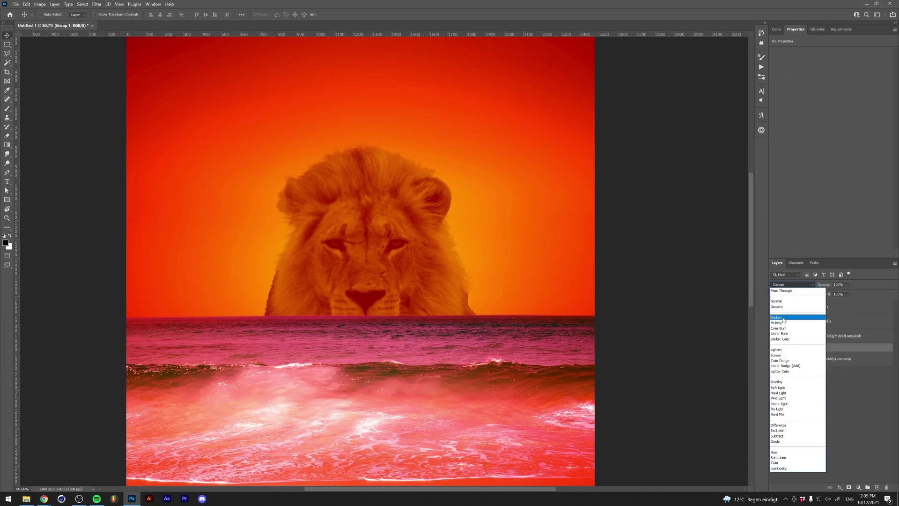
key(Down)
key(Down)
key(Down)
key(Down)
key(Down)
key(Down)
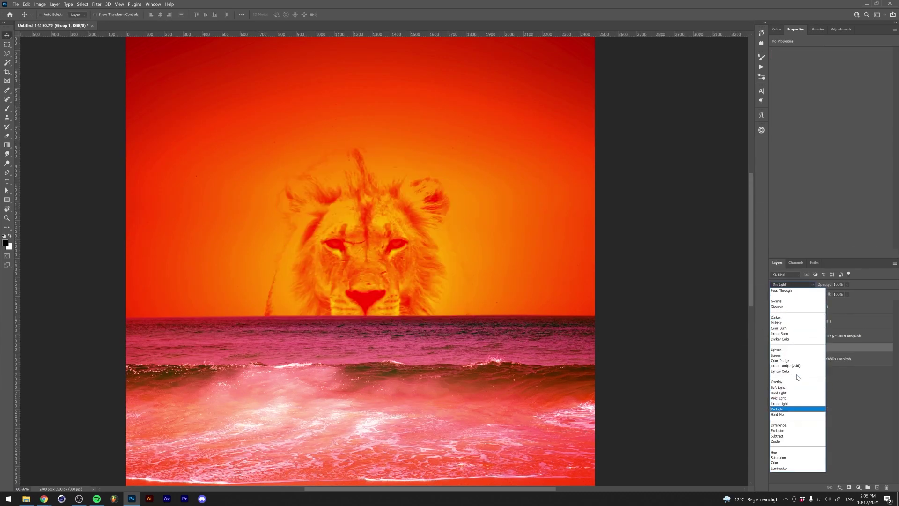
key(Down)
key(Down)
key(Down)
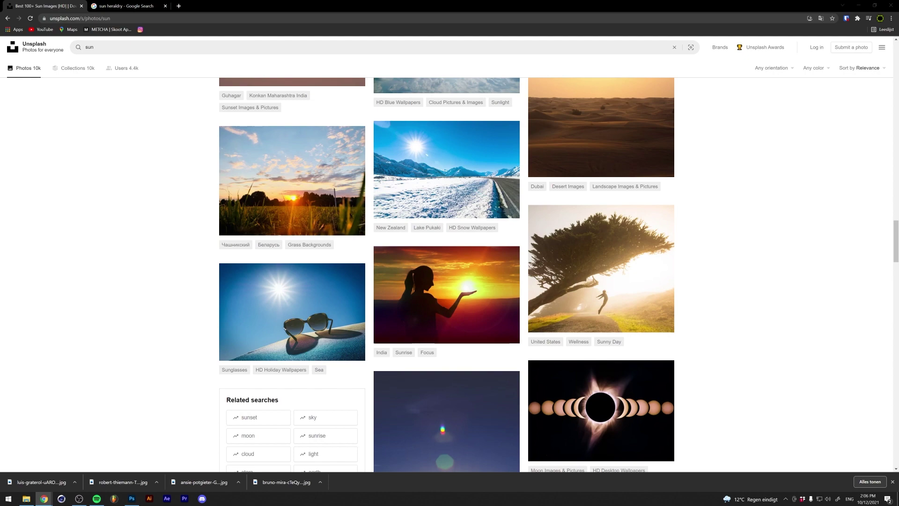
- Return to the sunset poster and sign in to BLKMARKET Connect to show My Library
click(131, 499)
click(761, 115)
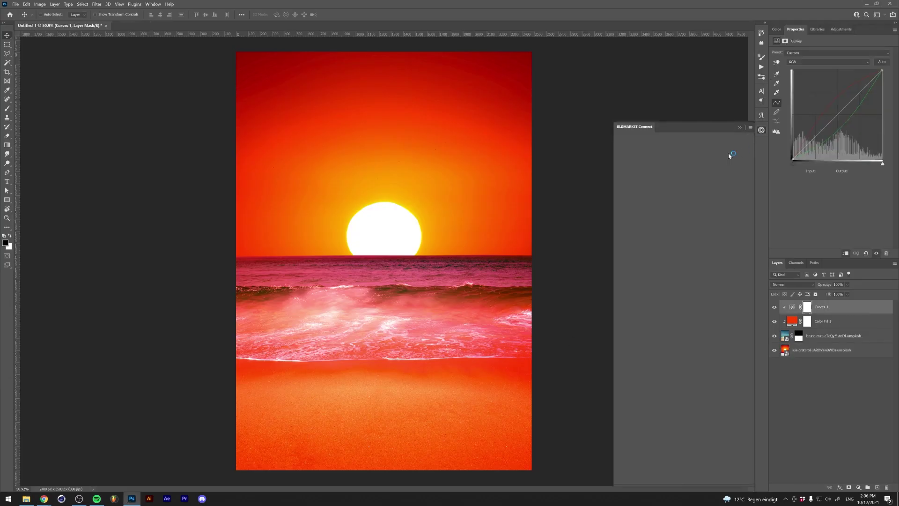
click(655, 349)
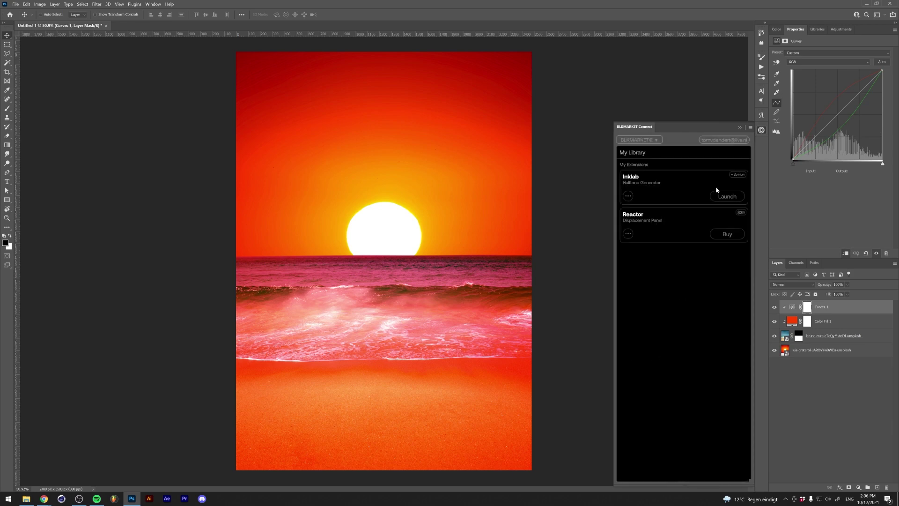
- Apply Inklab's Retrofuturistic Dither preset with an Inklab paper pattern fill
click(721, 196)
click(653, 157)
click(653, 213)
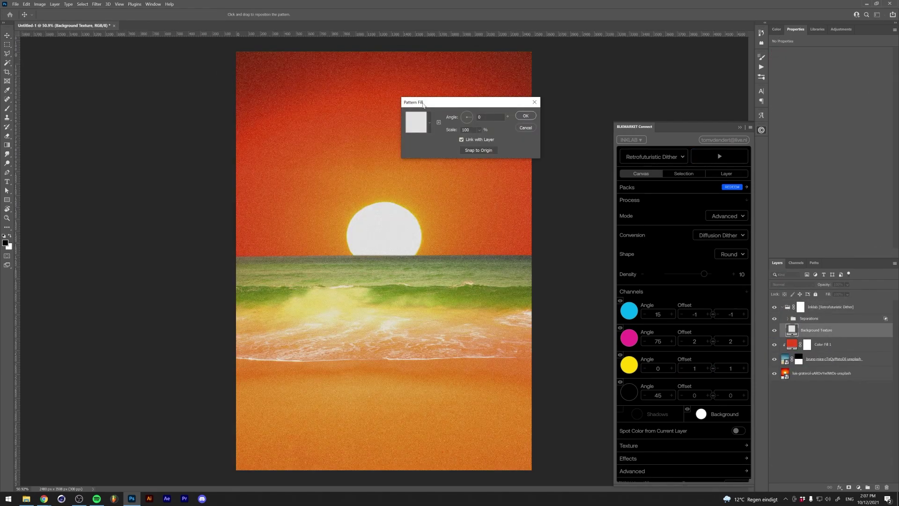
click(416, 122)
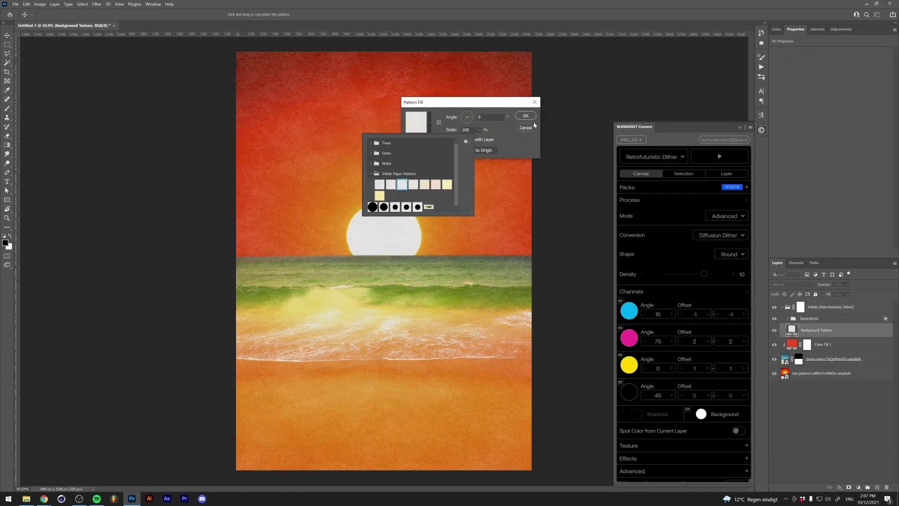
key(Return)
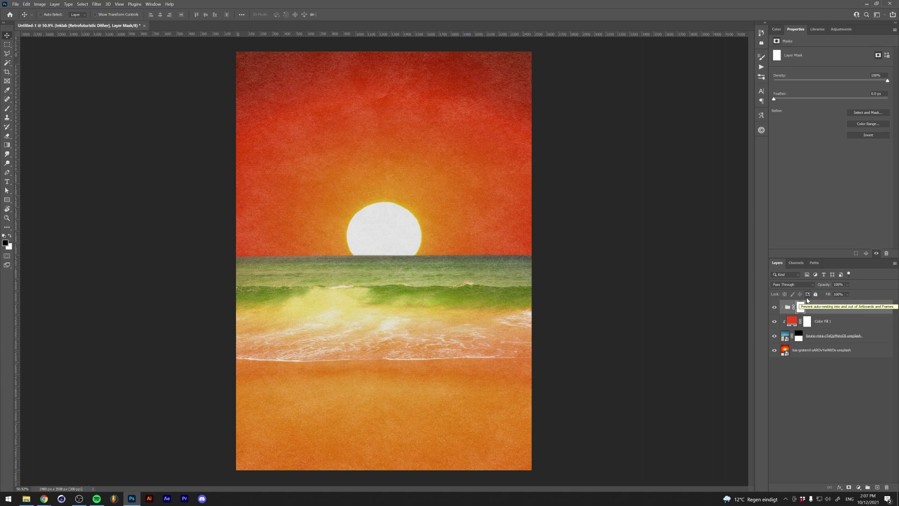
- Search Unsplash for 'woman short hair' and browse the results
click(81, 476)
text(woman short hair)
key(Return)
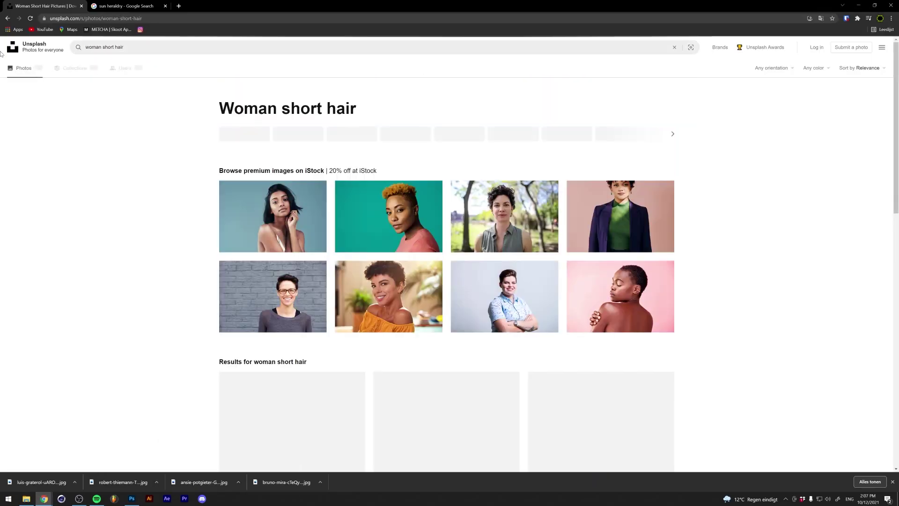
scroll(84, 187, down, 5)
scroll(306, 215, down, 5)
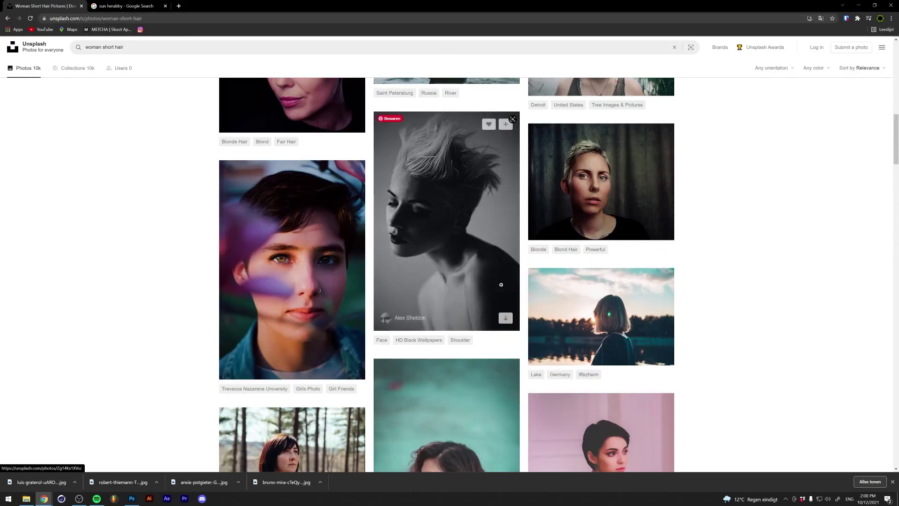
scroll(468, 305, down, 9)
scroll(451, 339, down, 3)
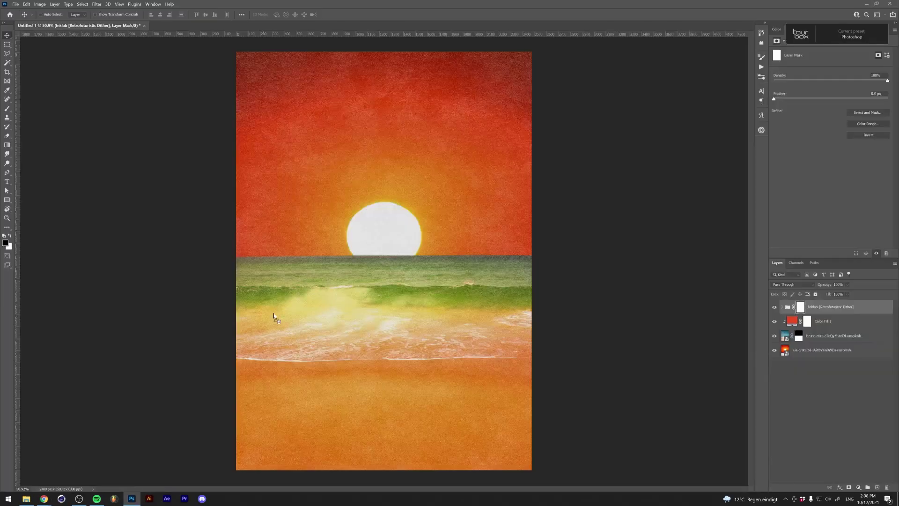
- Apply the Select Subject mask to cut the woman in glasses from her background
right_click(815, 307)
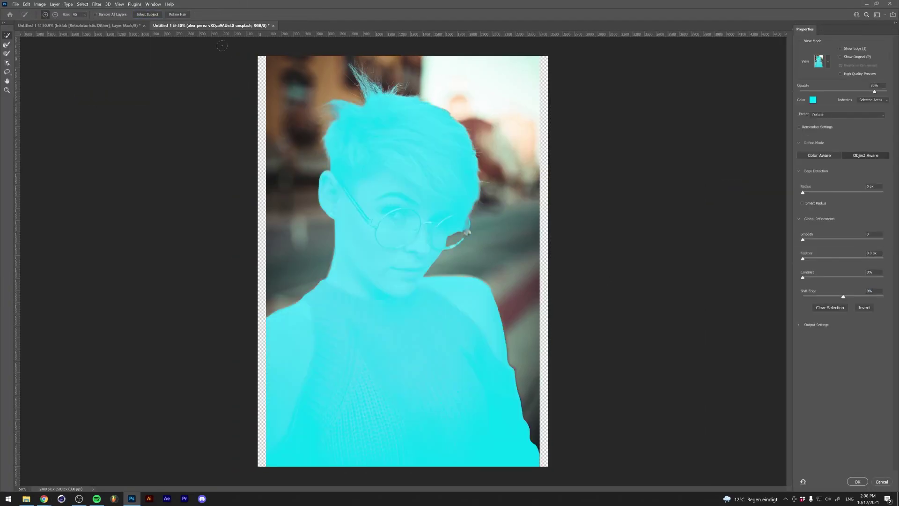
click(857, 482)
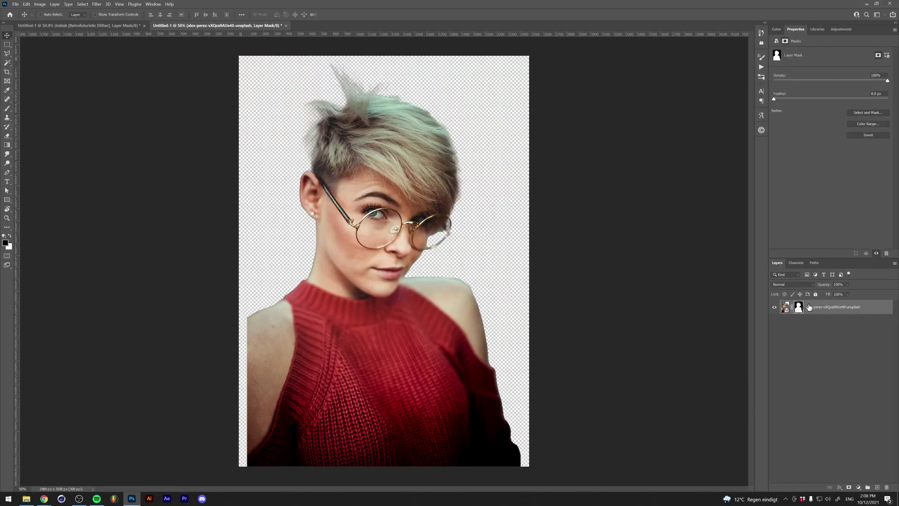
right_click(802, 308)
scroll(394, 256, up, 1)
scroll(394, 257, down, 2)
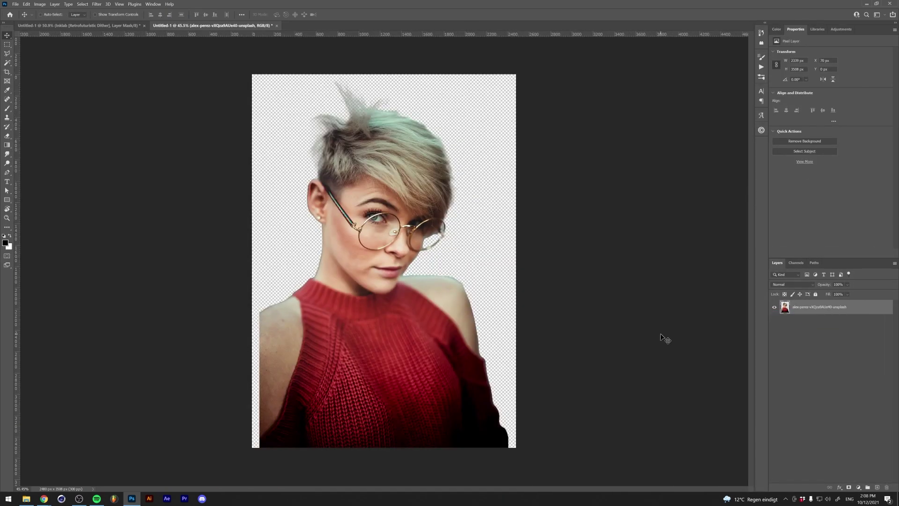
click(43, 499)
- Scroll through the Unsplash palm tree search results
scroll(203, 298, down, 5)
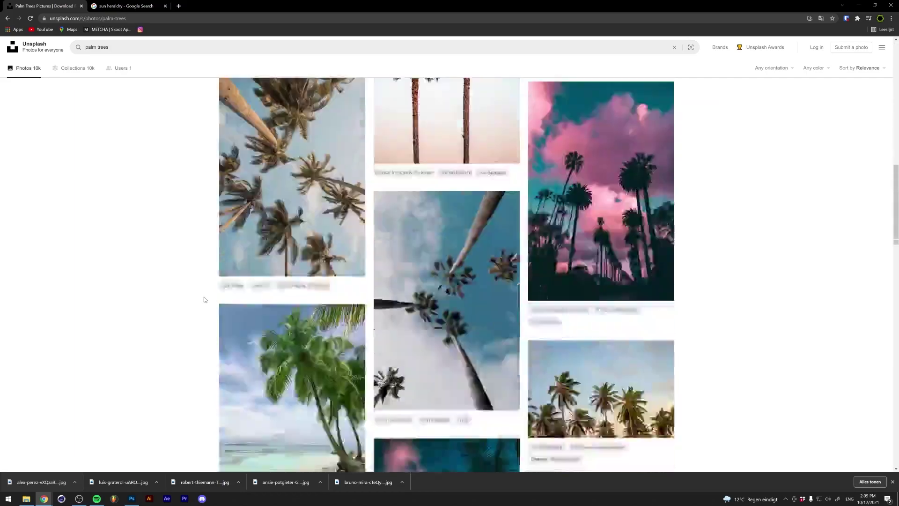
scroll(204, 300, down, 5)
scroll(204, 299, down, 5)
scroll(204, 300, down, 5)
scroll(203, 299, down, 5)
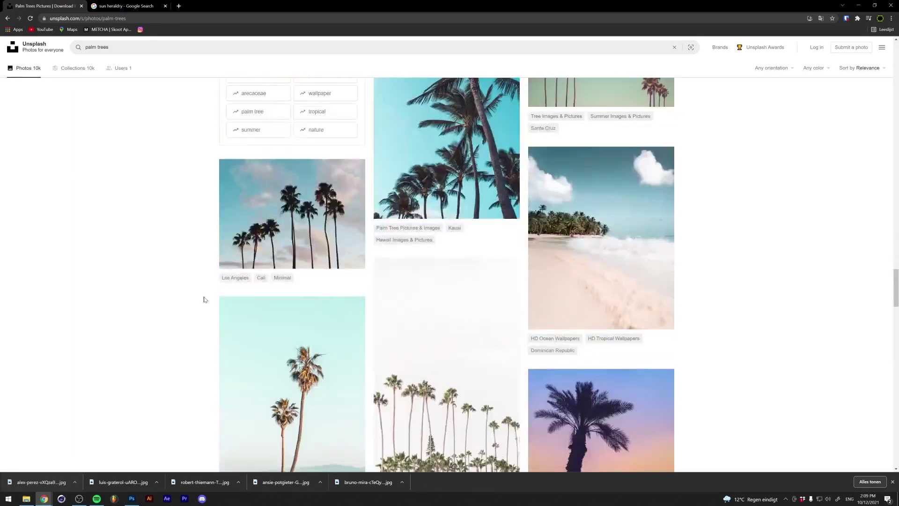
scroll(204, 300, down, 5)
scroll(74, 393, down, 5)
scroll(74, 393, down, 5)
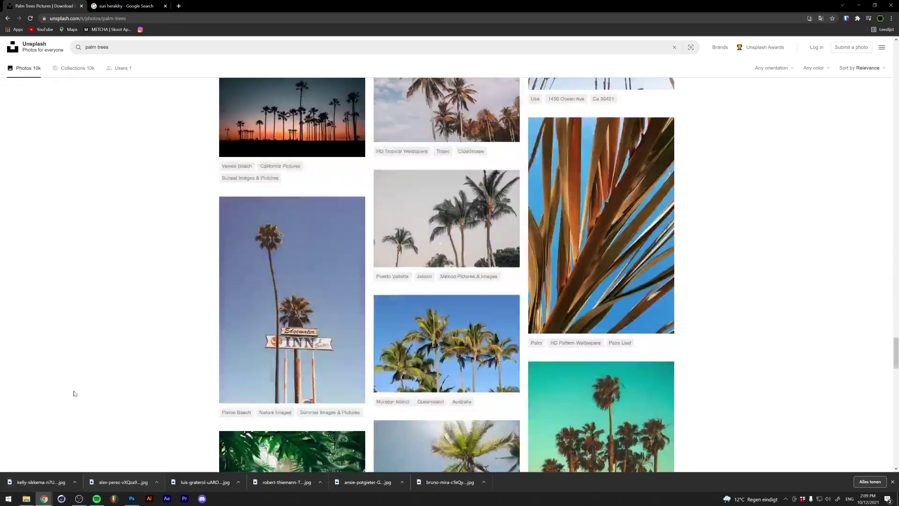
scroll(74, 393, down, 5)
scroll(74, 392, down, 5)
scroll(73, 391, down, 5)
scroll(73, 392, down, 5)
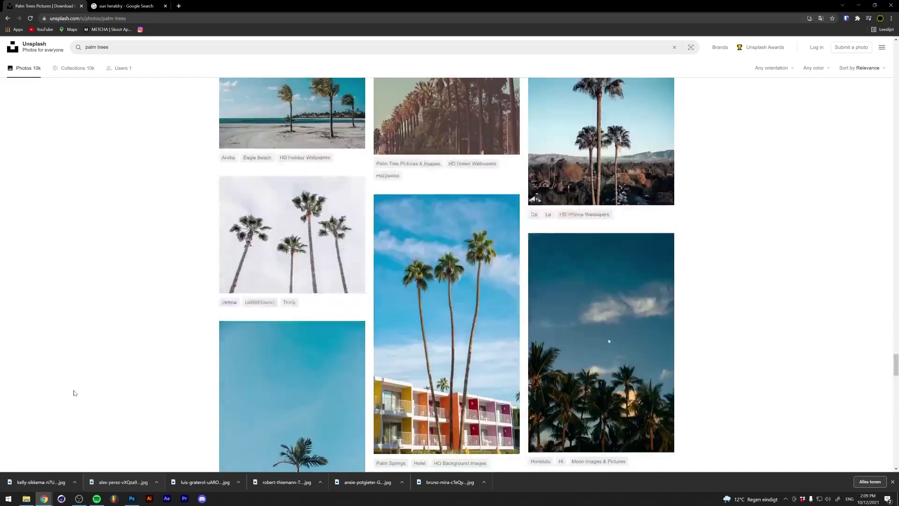
- Refine the search to 'palm trees top', browse it, then open Downloads beside Photoshop
click(141, 47)
text(top)
key(Return)
scroll(188, 328, down, 5)
scroll(188, 329, down, 5)
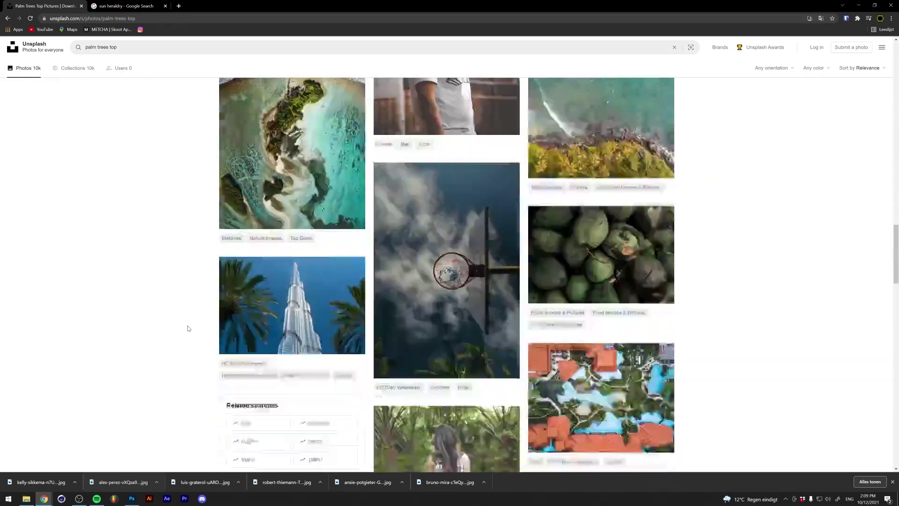
scroll(188, 329, down, 5)
scroll(188, 329, down, 5)
scroll(188, 328, down, 5)
scroll(188, 328, down, 5)
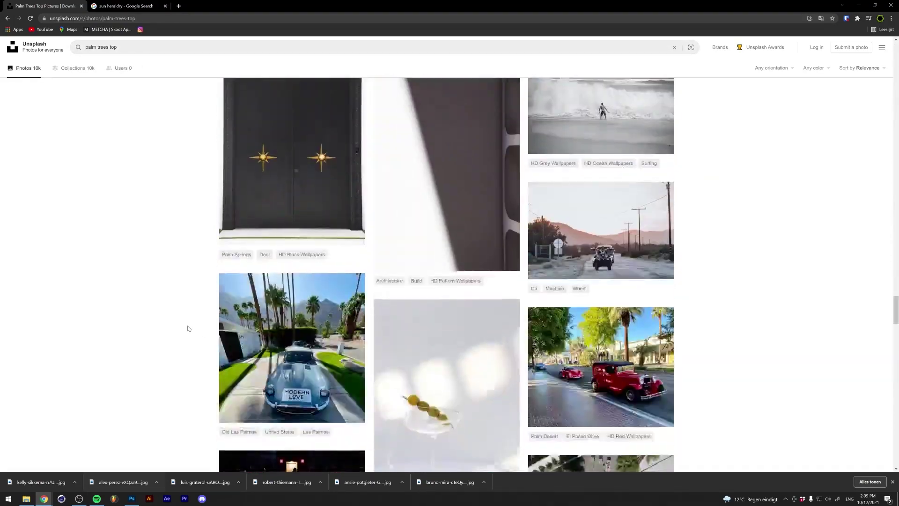
click(132, 498)
click(26, 498)
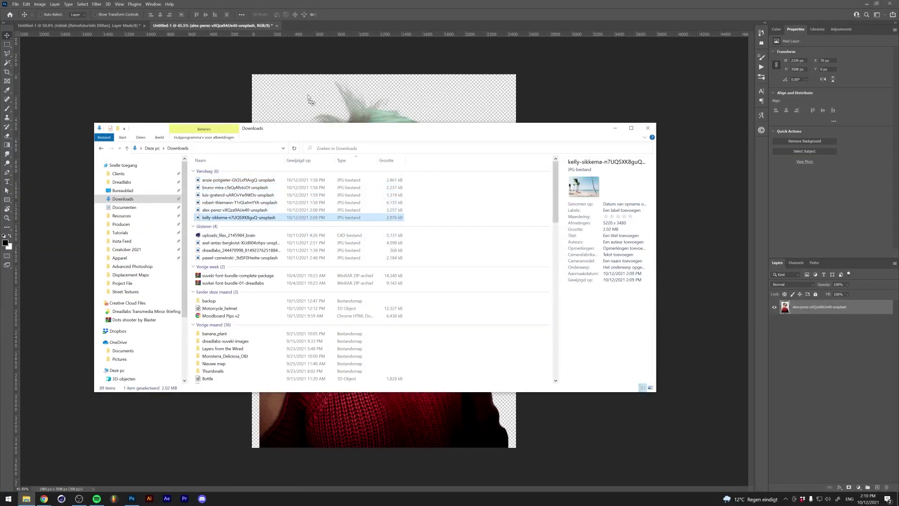
- Place the palm-tree JPG into the portrait document, enlarged and repositioned
drag(309, 100, 327, 187)
alt+scroll(348, 259, down, 3)
drag(347, 259, 433, 251)
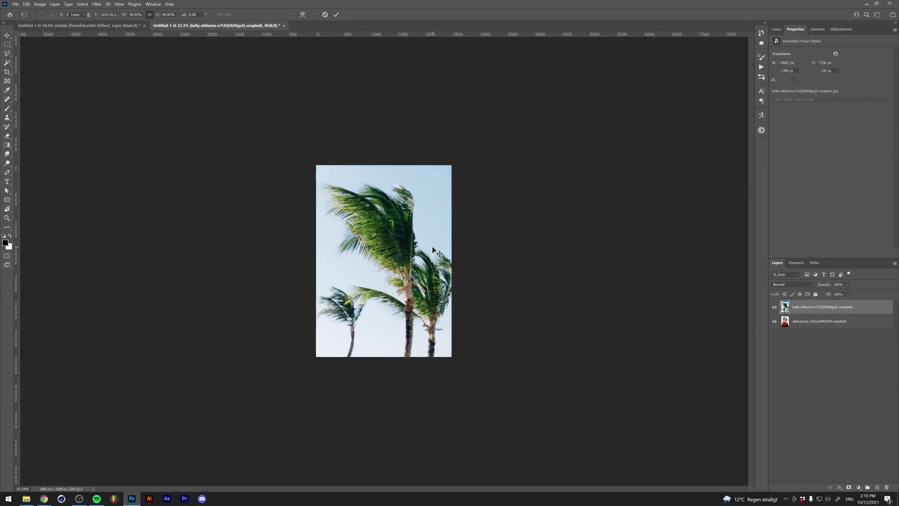
key(Return)
- Mask the palm photo to its leaves via Select Subject, edge refinement, Contrast and Shift Edge
click(82, 4)
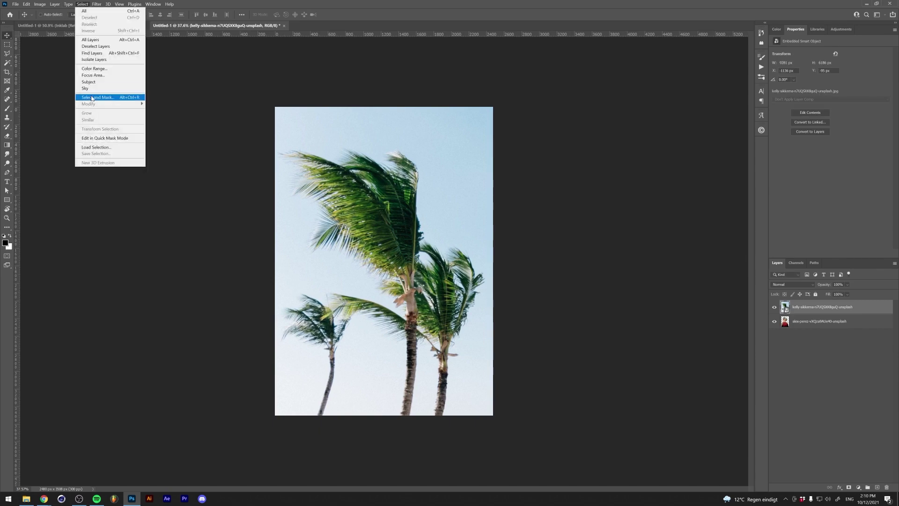
click(92, 98)
click(147, 14)
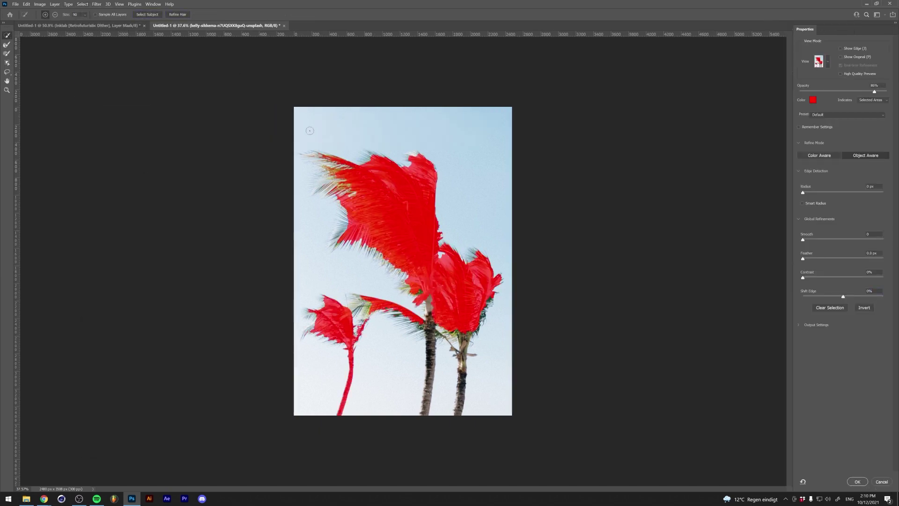
scroll(430, 293, up, 3)
drag(270, 42, 200, 250)
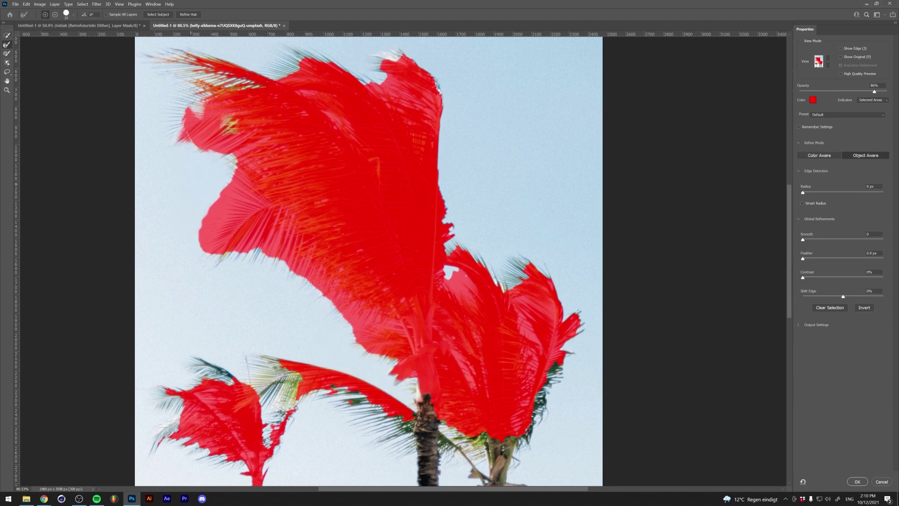
drag(220, 252, 412, 351)
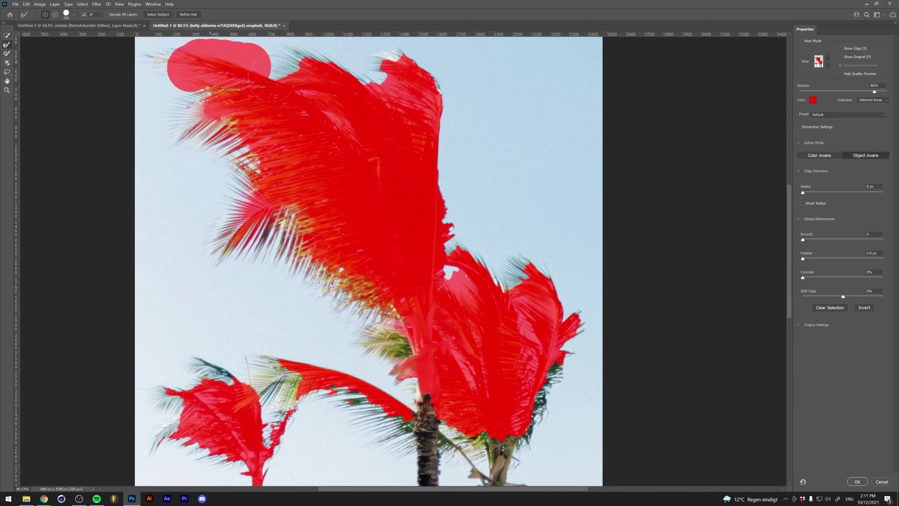
drag(458, 244, 459, 276)
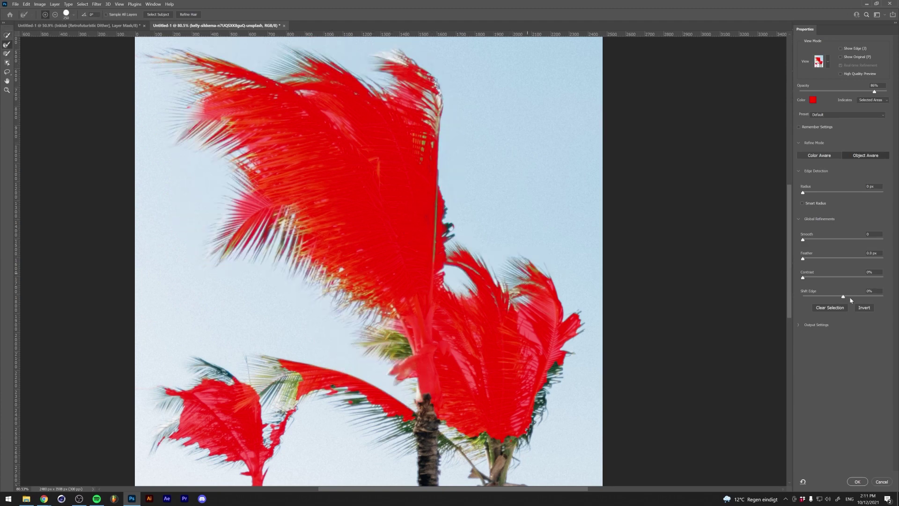
click(801, 147)
mouse_move(803, 277)
mouse_down()
mouse_move(853, 277)
mouse_move(854, 298)
mouse_up()
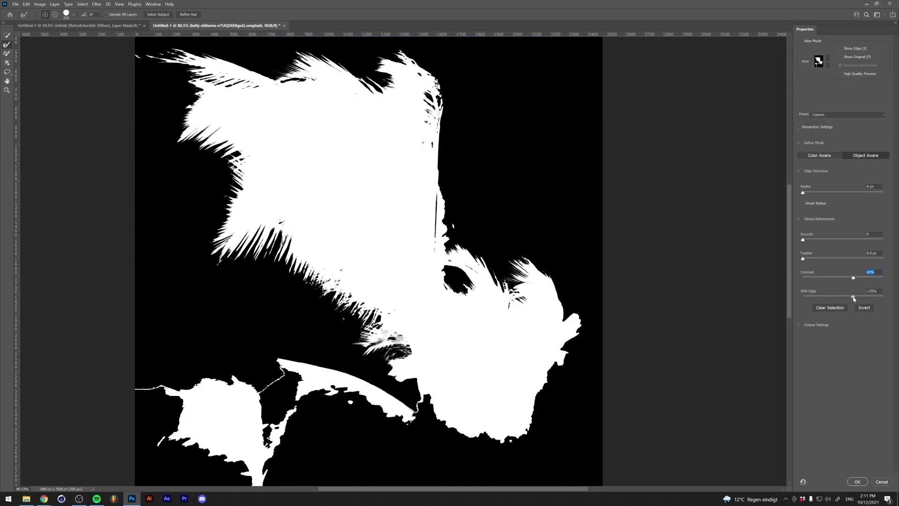
click(857, 481)
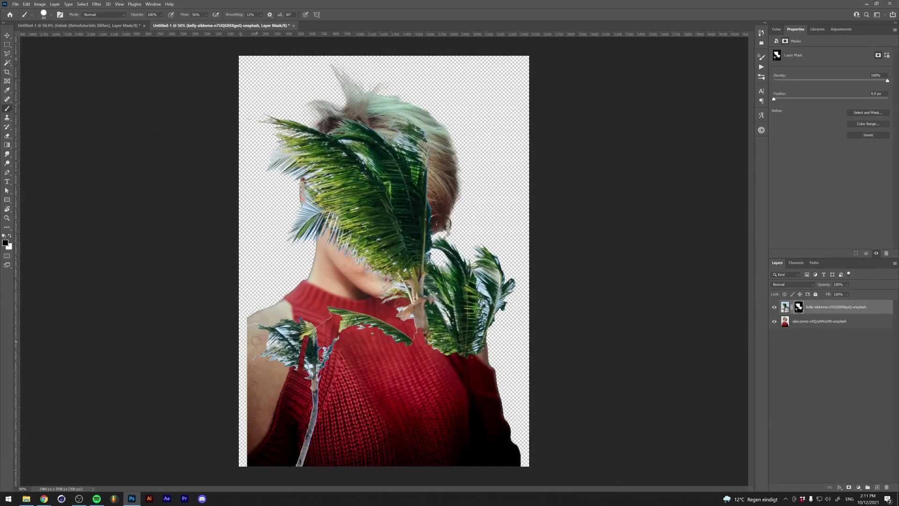
- Paint out the shoulder fronds on the palm mask, then soften it with Box Blur and Levels
scroll(413, 343, up, 3)
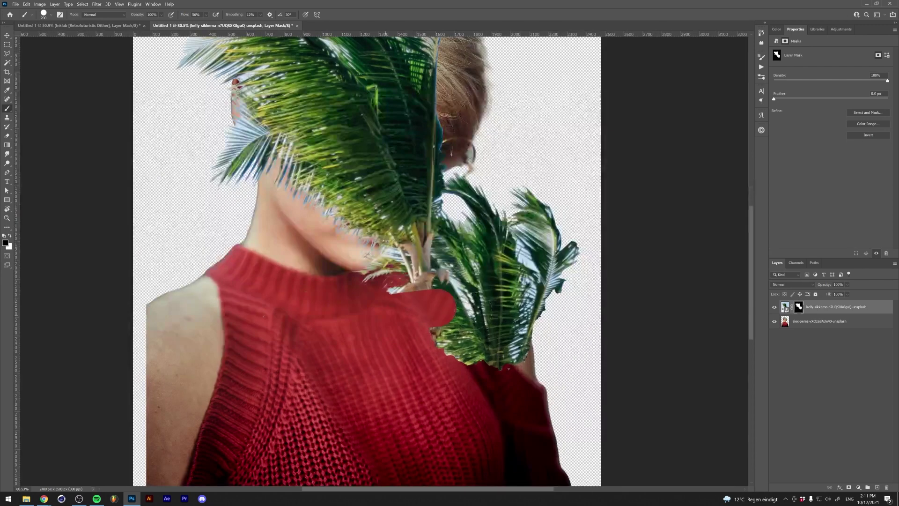
drag(510, 356, 477, 191)
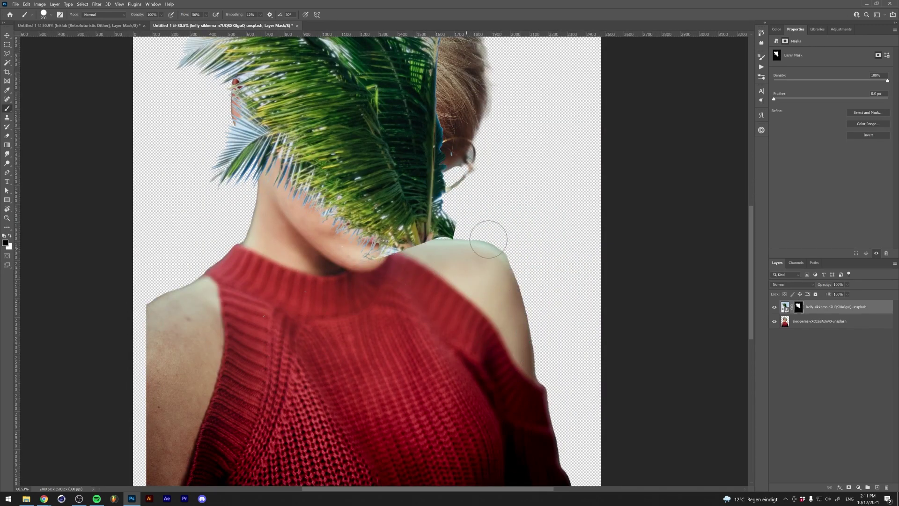
scroll(489, 239, up, 5)
click(97, 4)
click(200, 113)
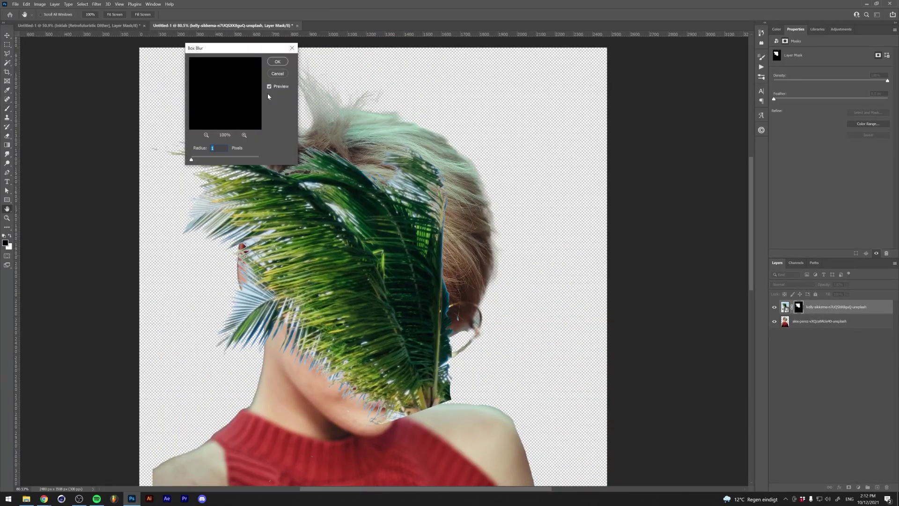
key(Return)
key(ctrl+l)
drag(89, 256, 94, 258)
key(Return)
- Hide the palms, duplicate the portrait, and mask the hair off the copy with a pen path
click(774, 307)
click(820, 321)
key(ctrl+j)
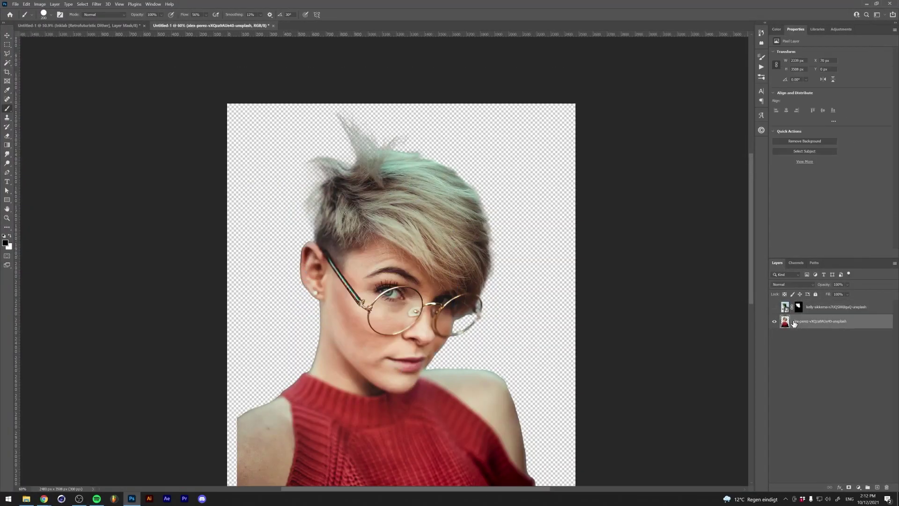
scroll(286, 209, up, 3)
key(p)
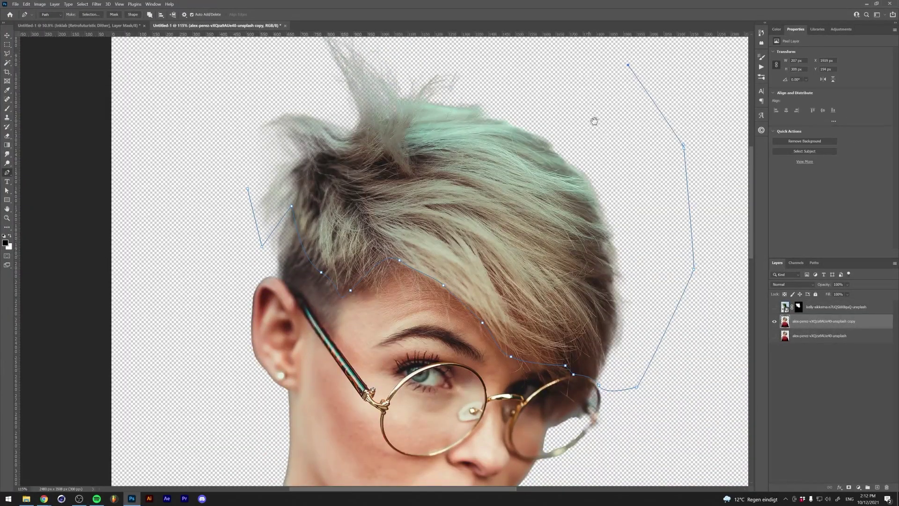
drag(594, 121, 618, 299)
click(598, 80)
click(261, 80)
right_click(384, 281)
key(Return)
alt+click(848, 487)
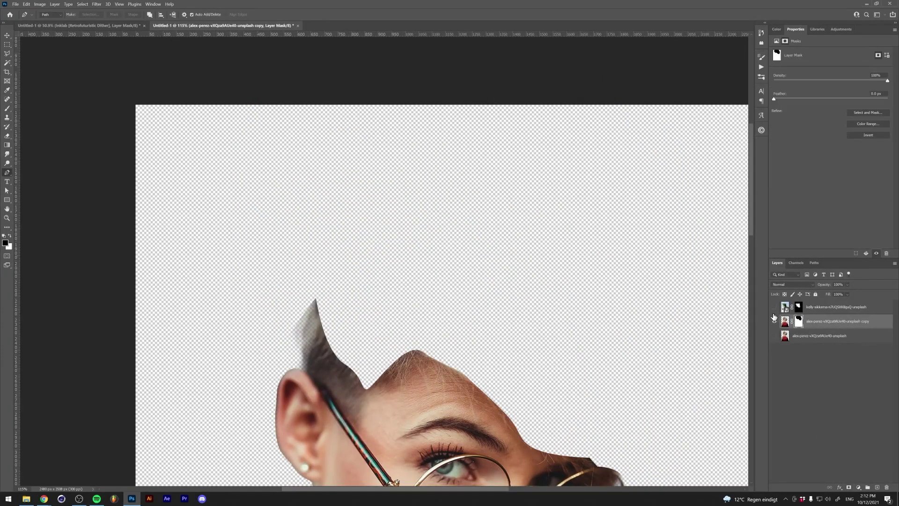
- Show the palm layer, move it below the portrait copy, and shift the leaves onto the head
click(774, 307)
click(836, 306)
key(ctrl+0)
key(ctrl+bracketleft)
key(v)
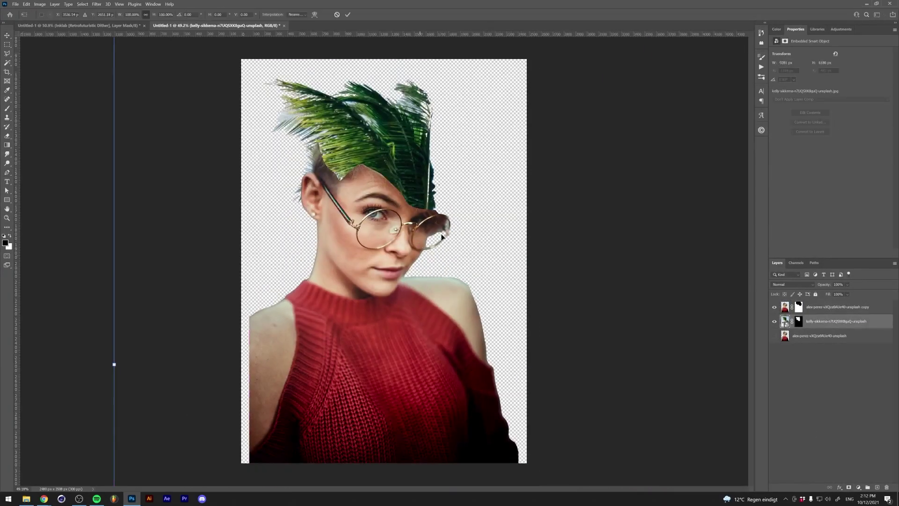
key(ctrl+0)
drag(484, 241, 486, 247)
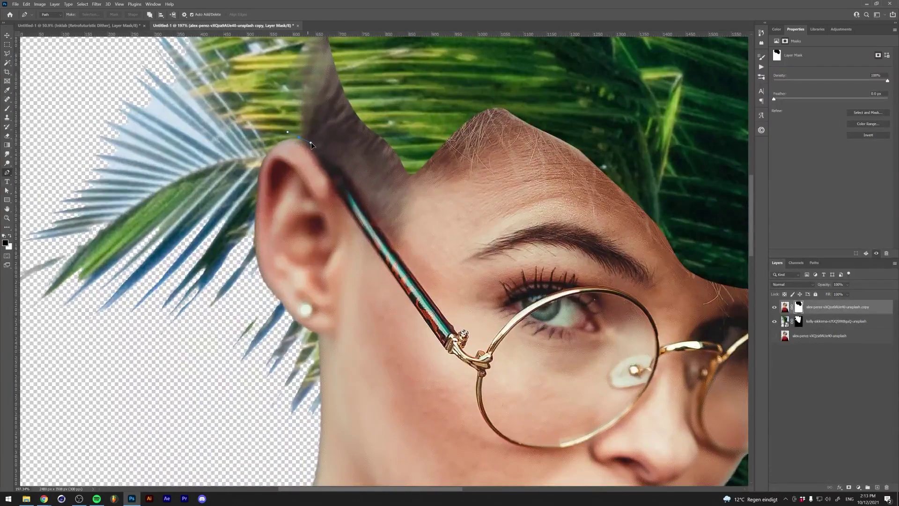
- Adjust the mask along the forehead and add a Hue/Saturation adjustment to the portrait copy
scroll(436, 160, down, 1)
click(443, 149)
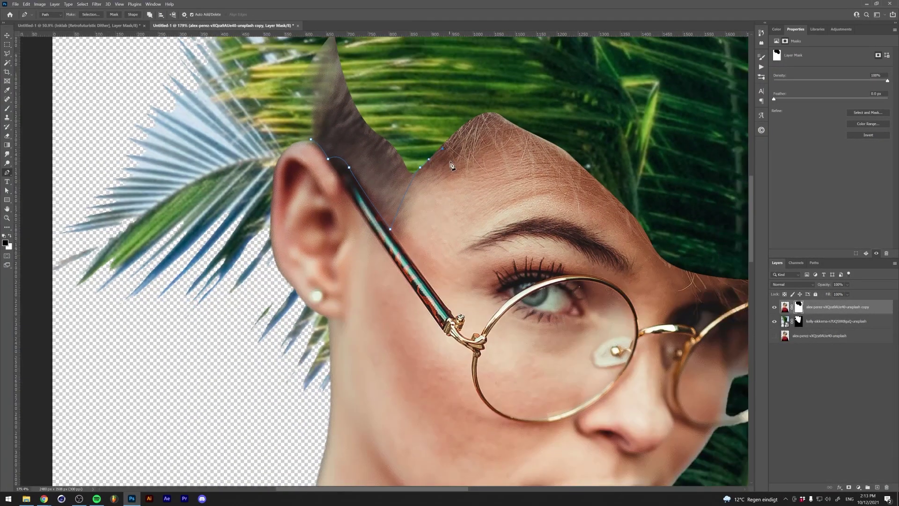
scroll(582, 164, down, 3)
right_click(440, 155)
click(456, 177)
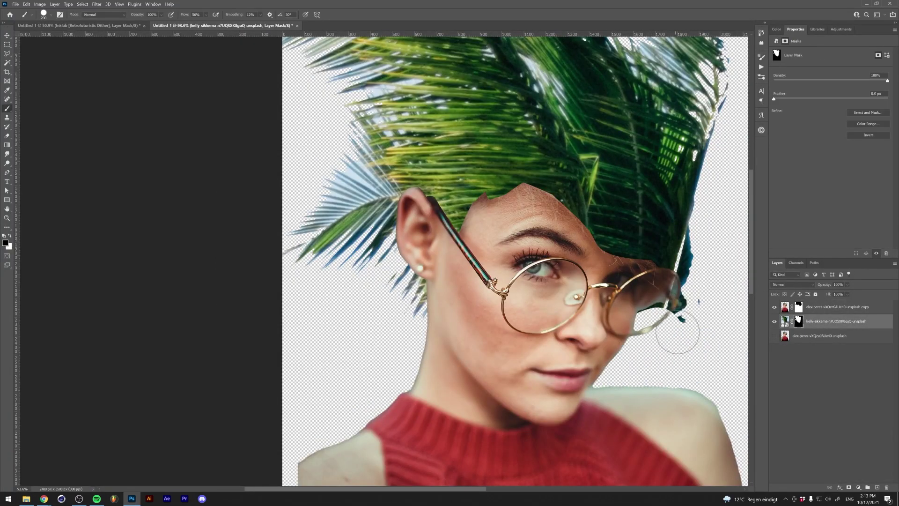
scroll(708, 257, down, 3)
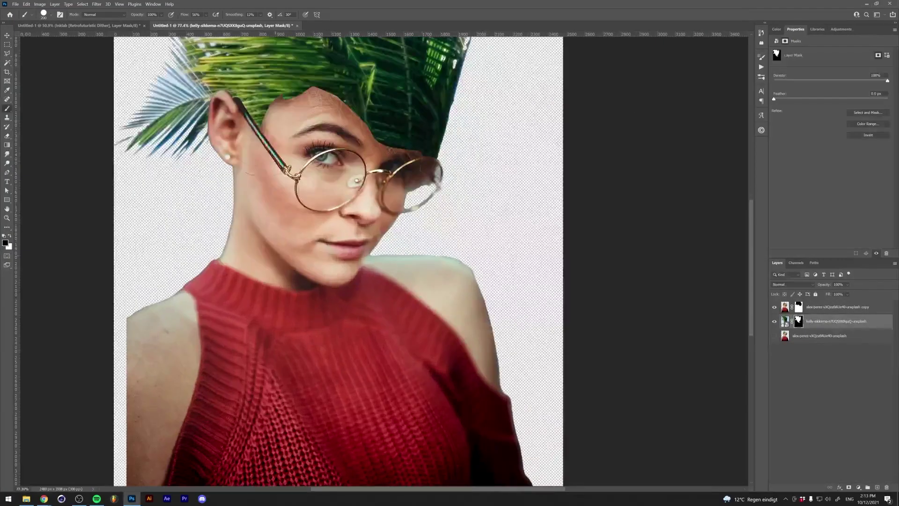
key(alt+bracketright)
key(ctrl+u)
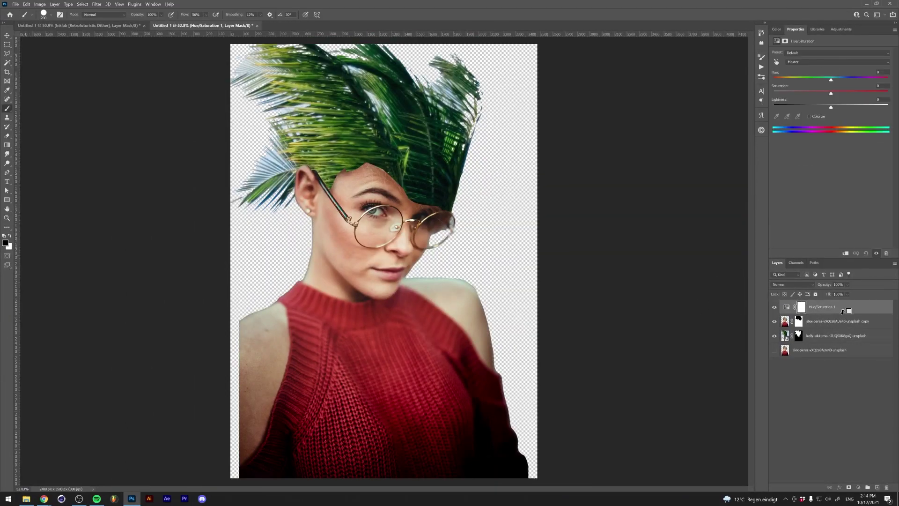
- Shift the sweater hue +69 to green sparing skin, and rotate the palm copy about -31°
drag(832, 80, 862, 81)
drag(847, 132, 839, 131)
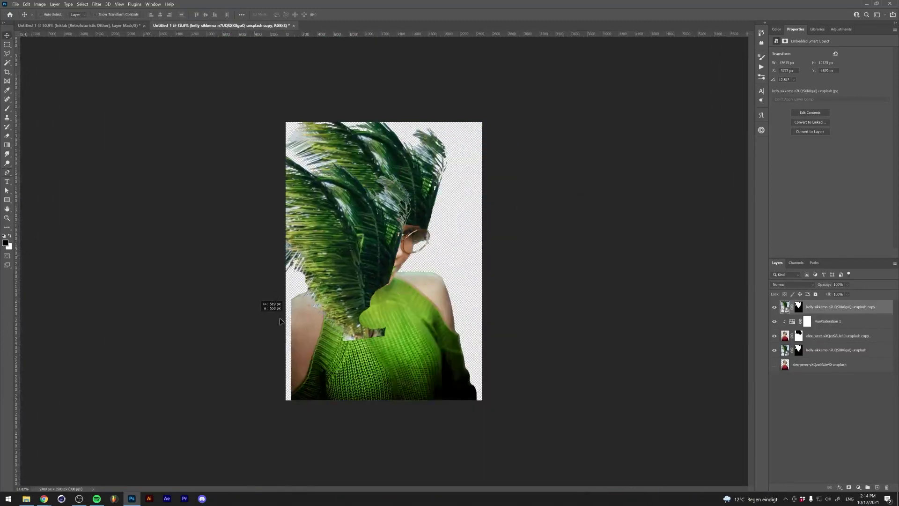
key(ctrl+t)
drag(140, 102, 69, 247)
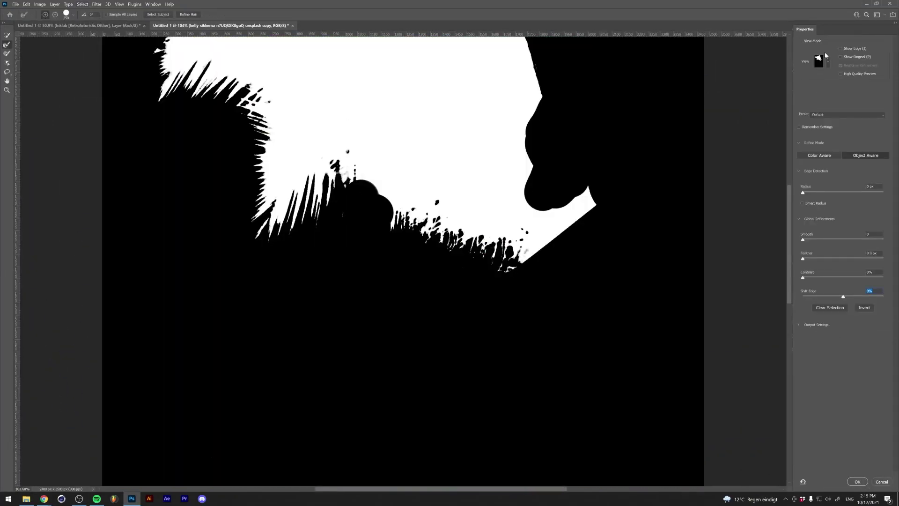
- Brush-refine the palm copy's mask around the eye, forehead and upper-left leaves
click(819, 60)
click(817, 102)
scroll(272, 111, up, 3)
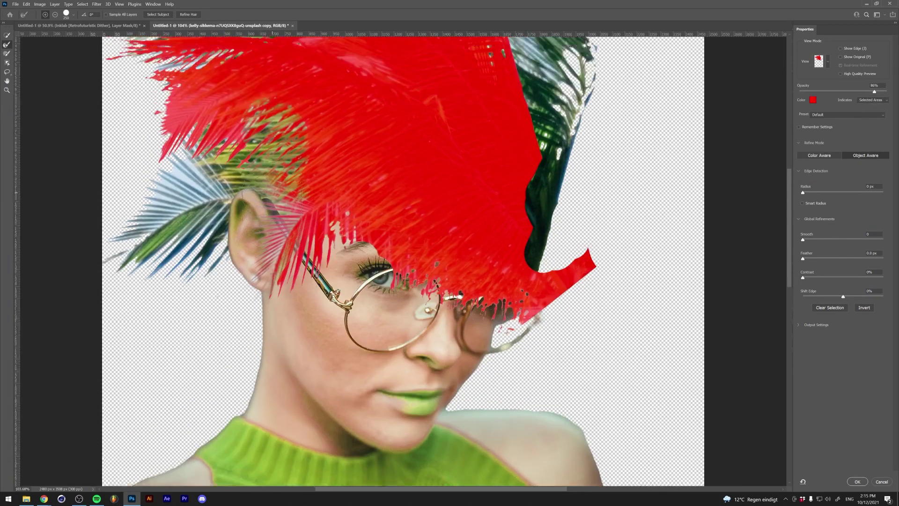
scroll(265, 143, up, 1)
drag(419, 311, 539, 328)
drag(347, 243, 281, 309)
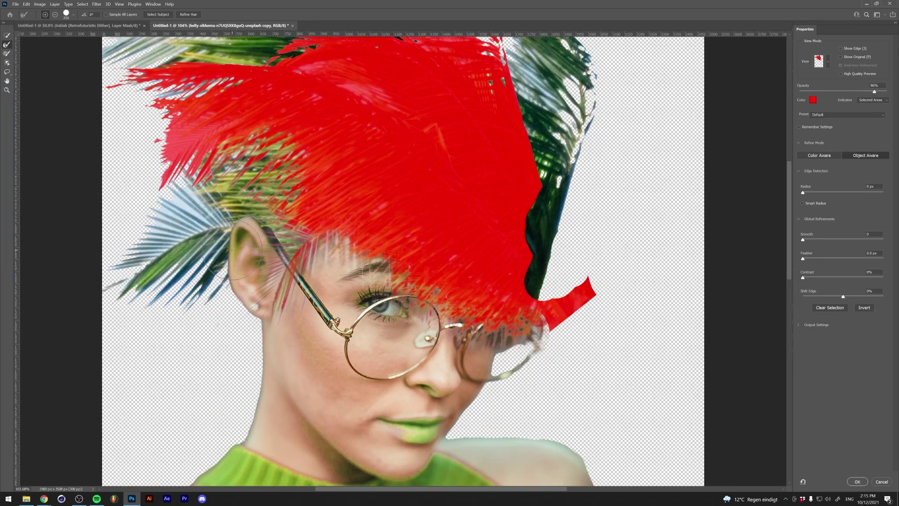
scroll(234, 188, up, 1)
drag(187, 132, 129, 162)
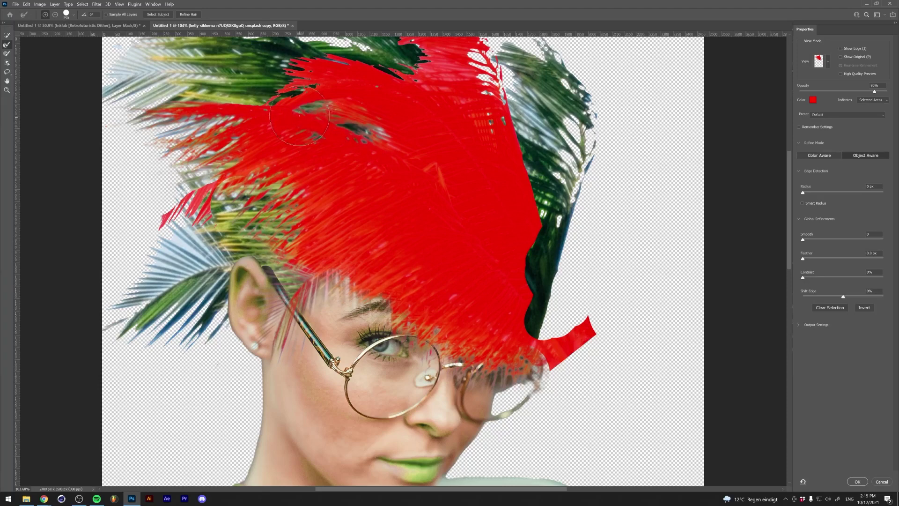
scroll(300, 115, up, 1)
- View On Layers, set Contrast 50% and Shift Edge -100%, and apply the mask
click(819, 61)
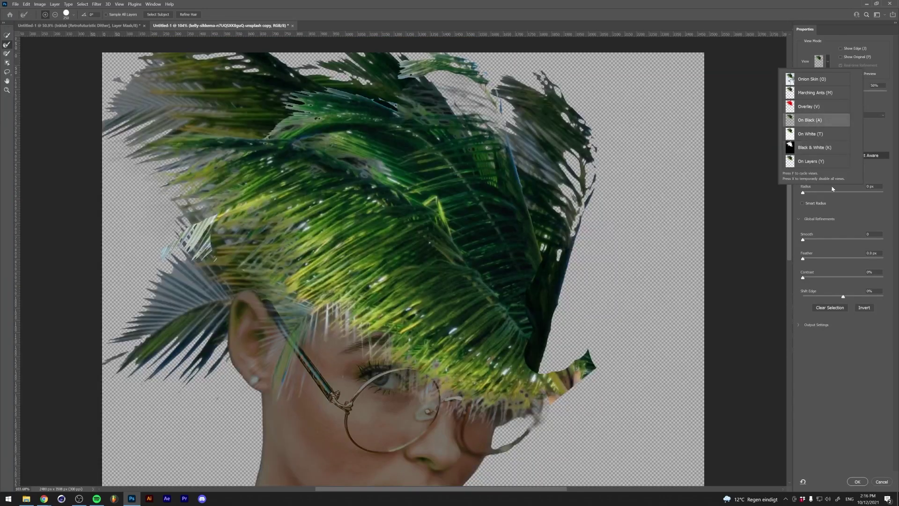
click(811, 162)
mouse_move(803, 277)
mouse_down()
mouse_move(843, 277)
mouse_move(803, 296)
mouse_up()
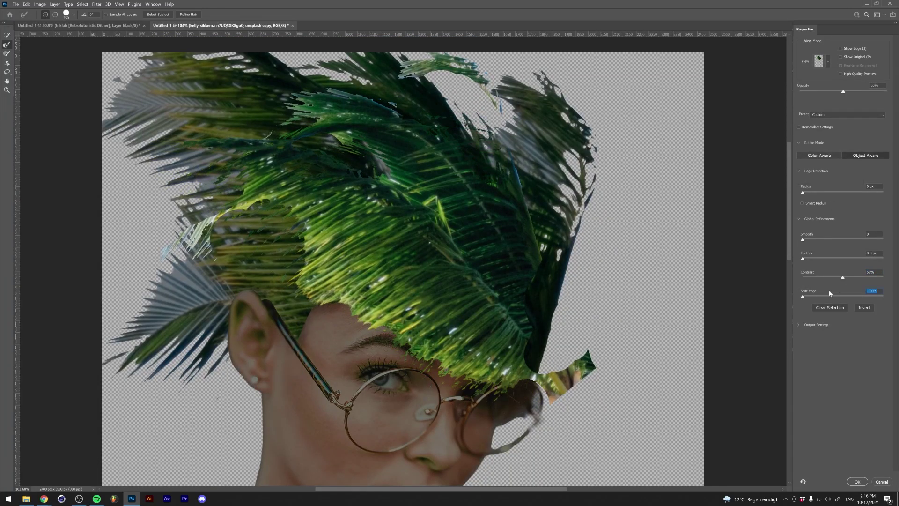
click(857, 481)
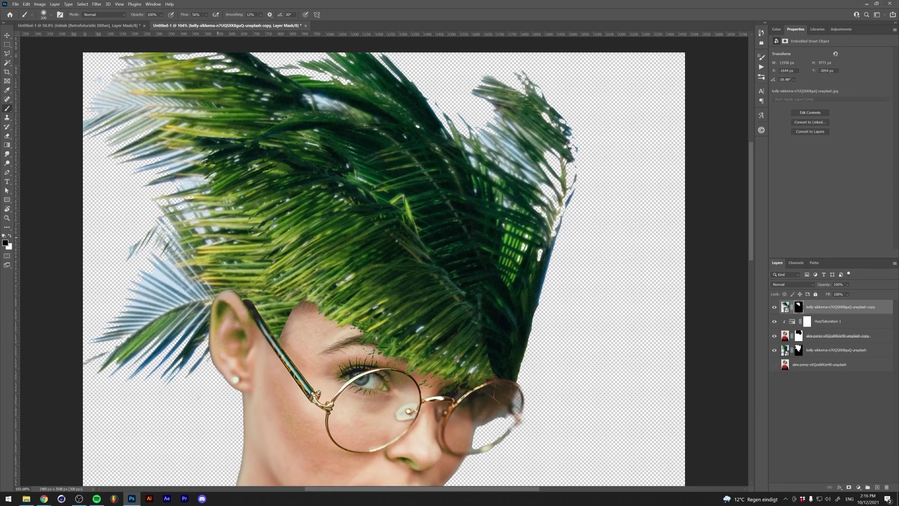
- Pen-trace the palm hair's right edge, make it a selection, and swap foreground/background colours
key(ctrl+0)
key(ctrl+t)
key(ctrl+0)
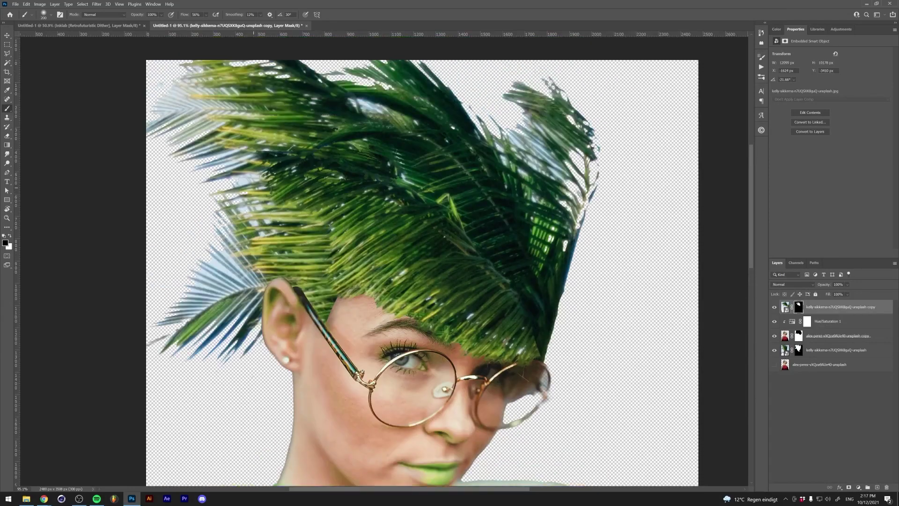
scroll(545, 201, up, 3)
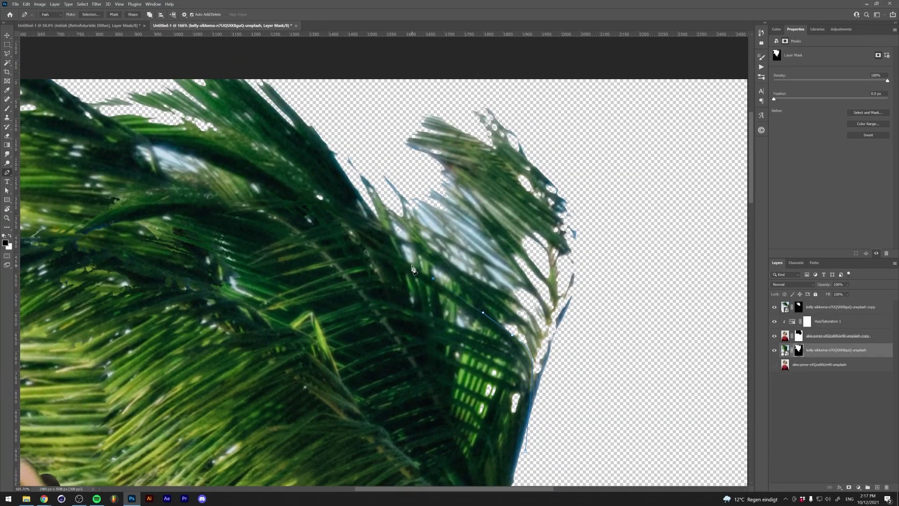
key(p)
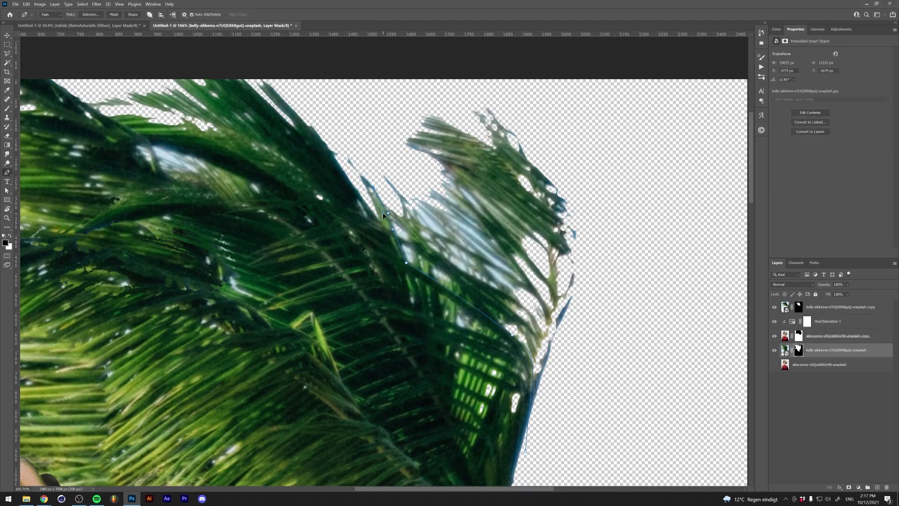
scroll(383, 216, down, 2)
scroll(383, 216, down, 3)
right_click(402, 228)
click(418, 316)
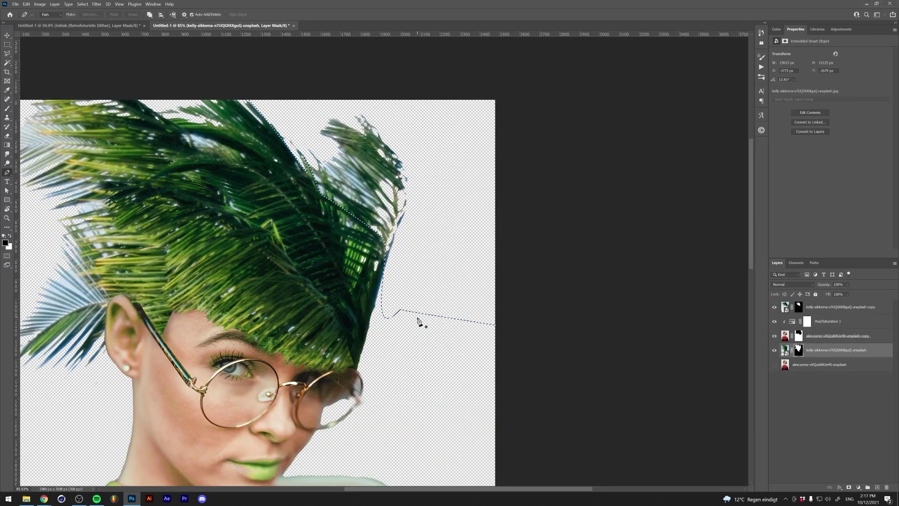
key(x)
key(ctrl+minus)
key(ctrl+minus)
key(ctrl+minus)
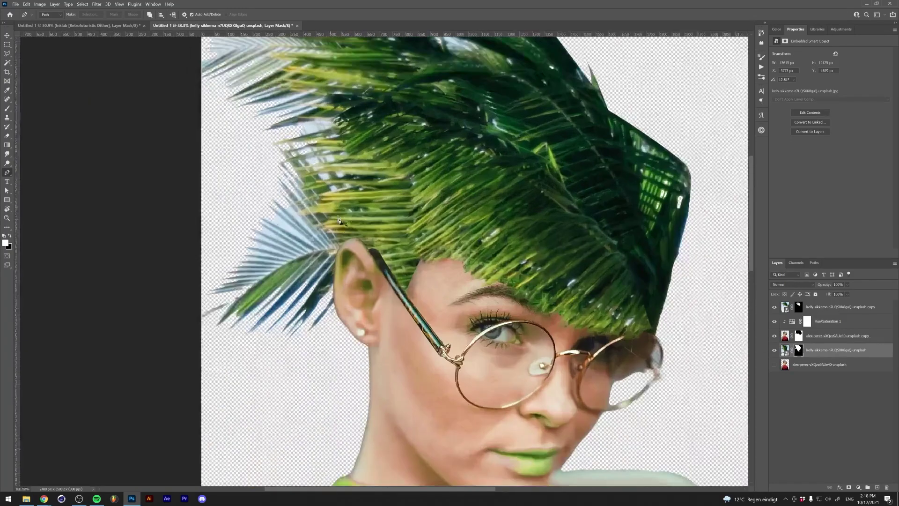
click(82, 3)
- Apply the Select and Mask refinement to the palm-hair mask
click(98, 88)
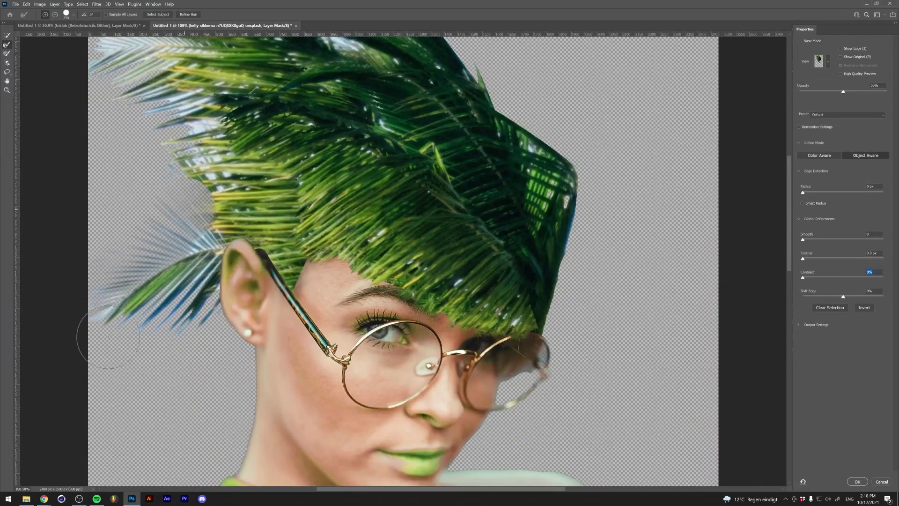
scroll(178, 187, up, 3)
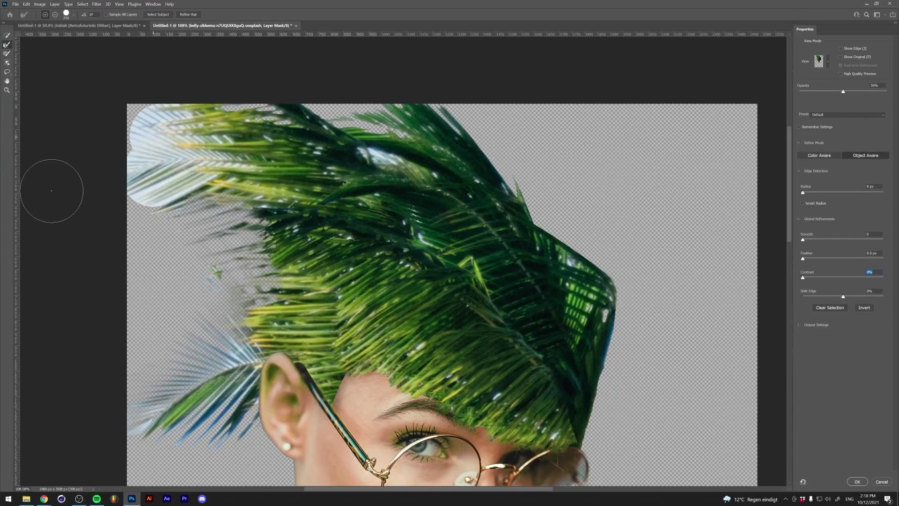
click(857, 482)
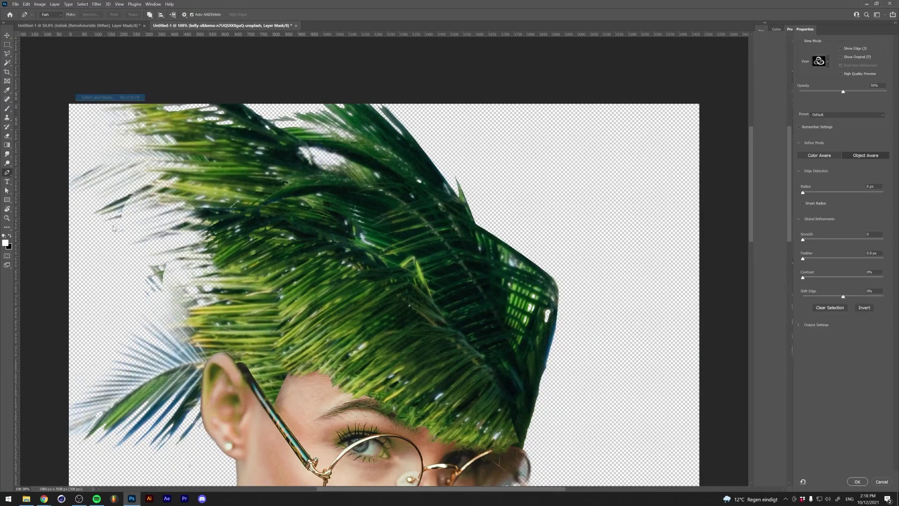
- Paint black on the mask to hide stray left-side leaves, then open BLKMARKET Connect
key(b)
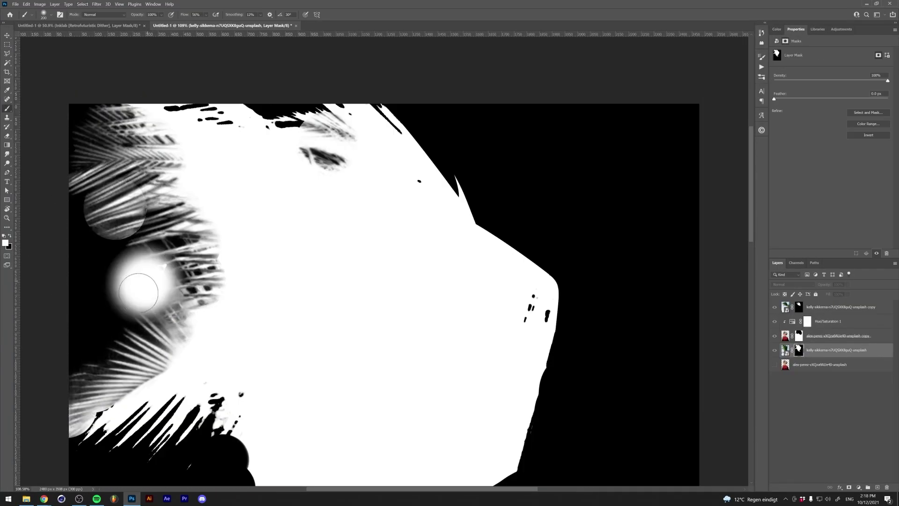
key(x)
drag(134, 299, 110, 264)
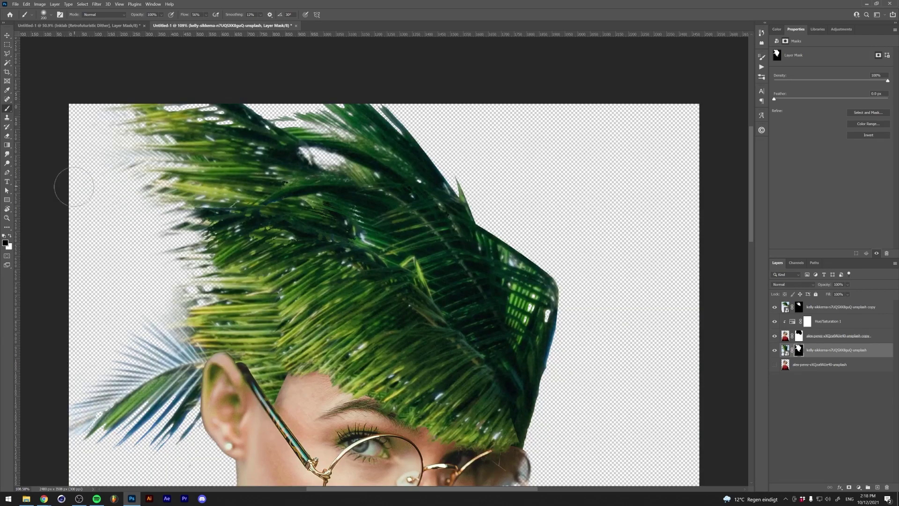
scroll(171, 305, down, 5)
click(761, 130)
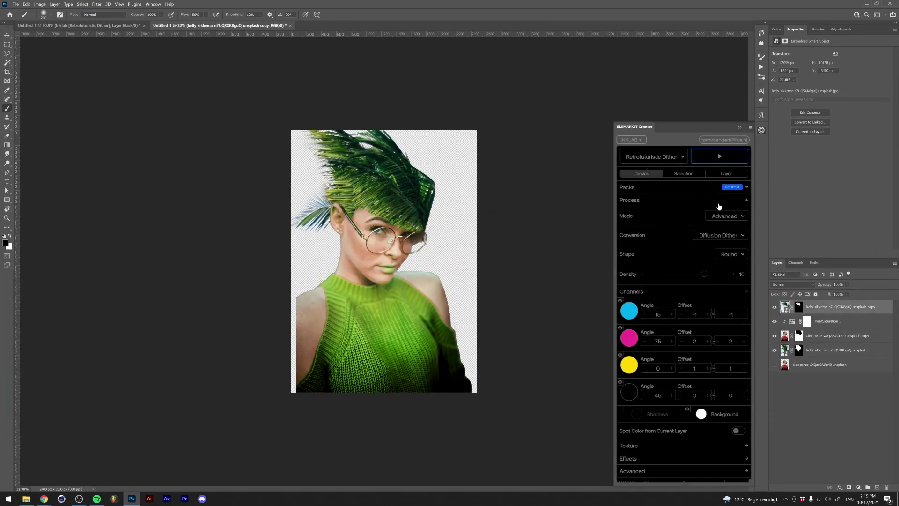
- Group the figure's layers and place the dithered woman at the sunset poster's lower left
shift+click(828, 365)
key(ctrl+g)
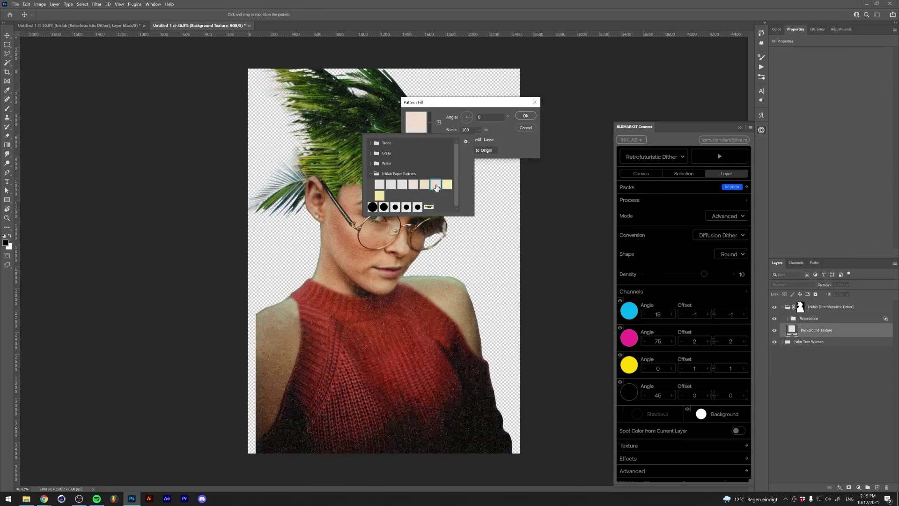
click(848, 104)
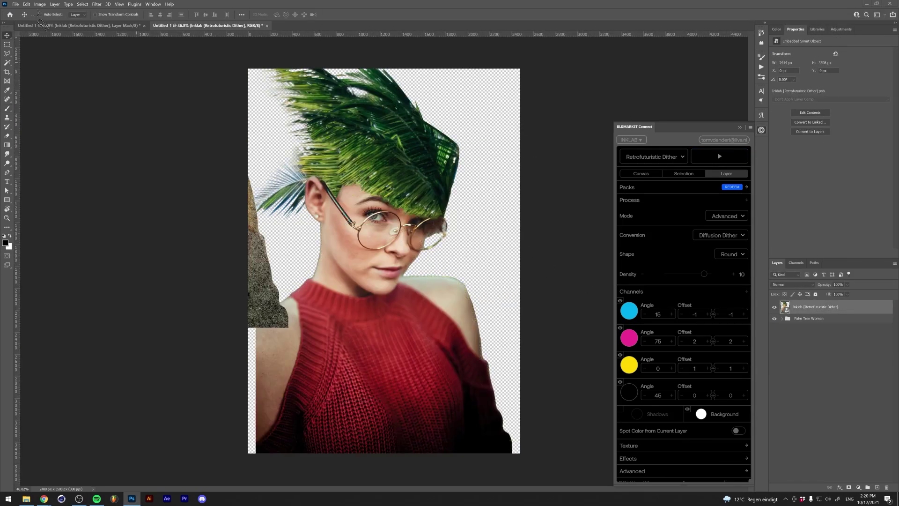
drag(463, 262, 386, 350)
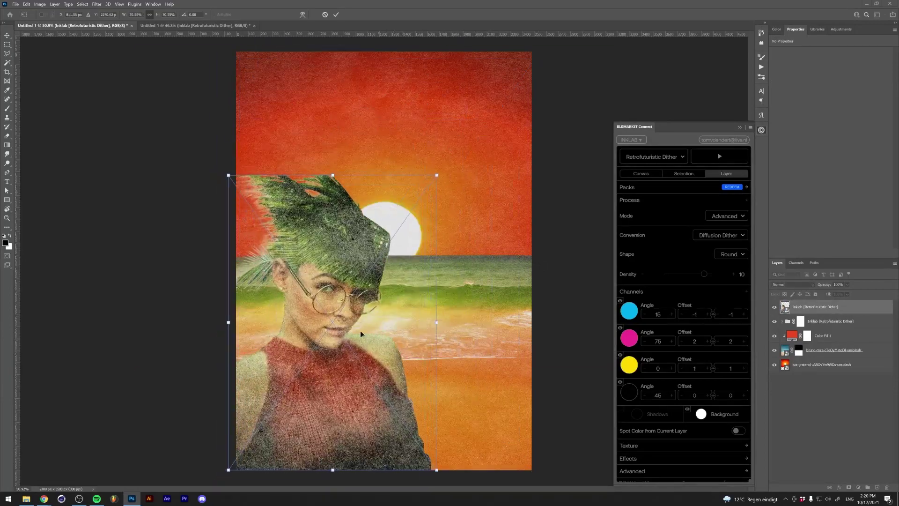
key(Return)
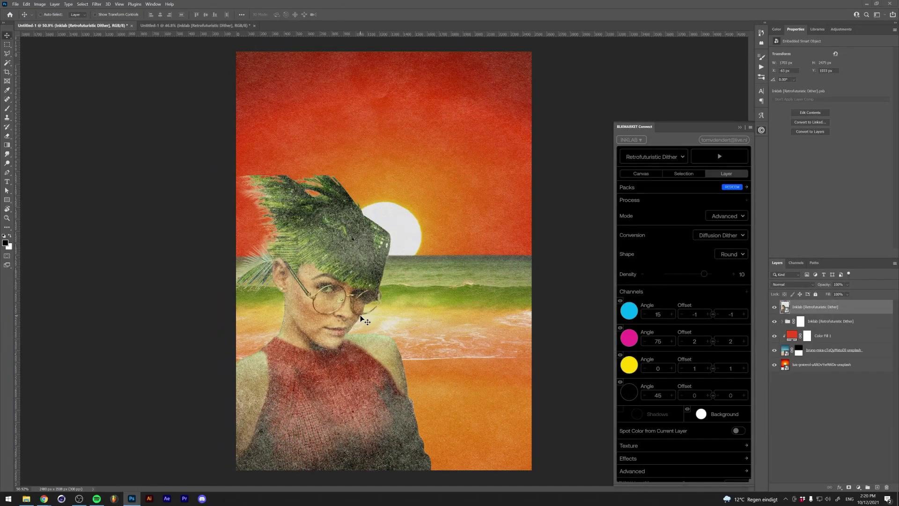
click(44, 499)
text(old airplane)
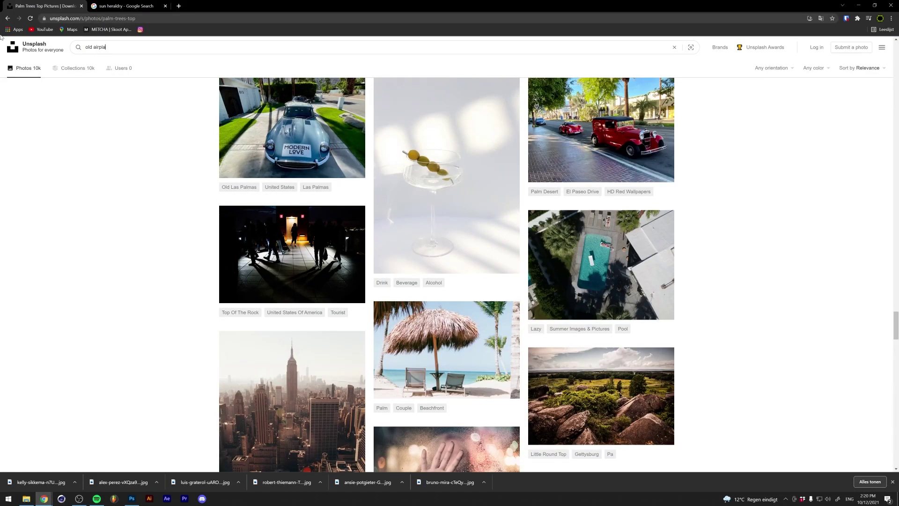
- Browse the Unsplash results, then search for 'flying machine' and scan the results
scroll(88, 169, down, 4)
scroll(445, 197, down, 5)
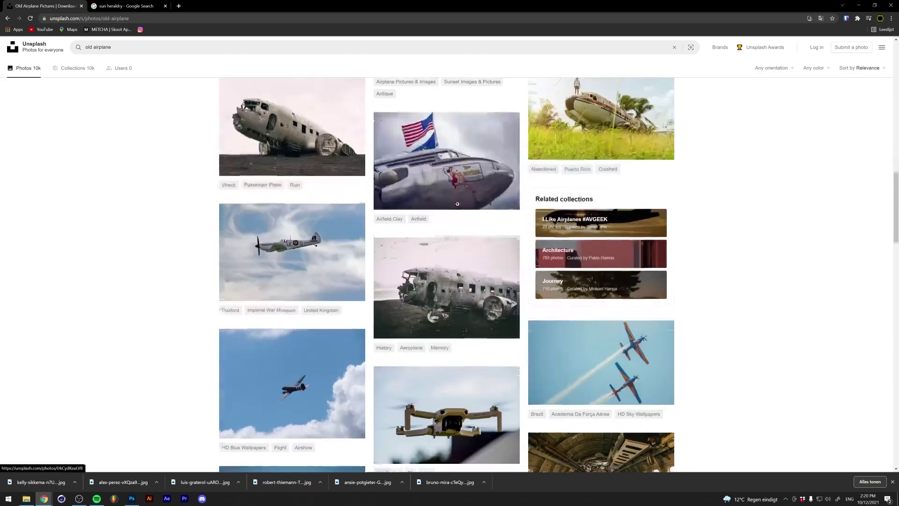
scroll(449, 202, down, 3)
scroll(458, 206, down, 4)
scroll(458, 207, down, 5)
triple_click(98, 47)
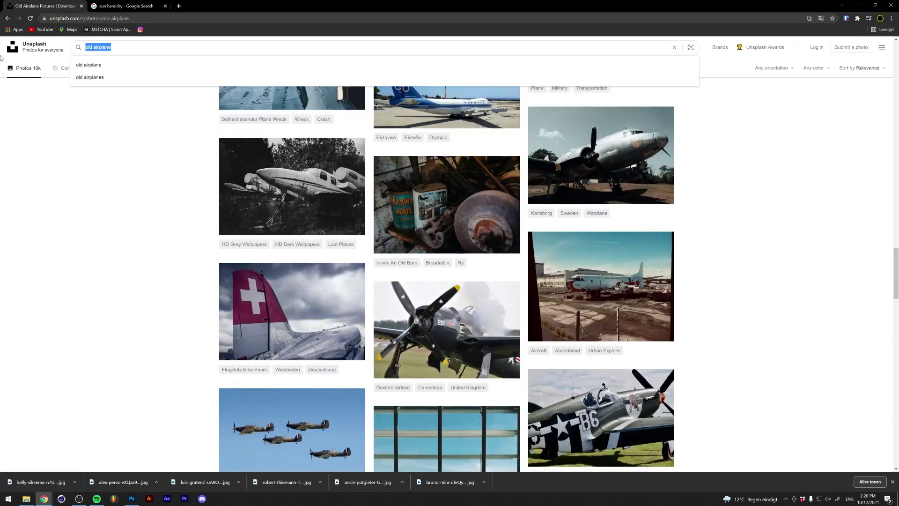
text(flying machine)
key(Return)
scroll(56, 231, down, 6)
scroll(57, 231, up, 6)
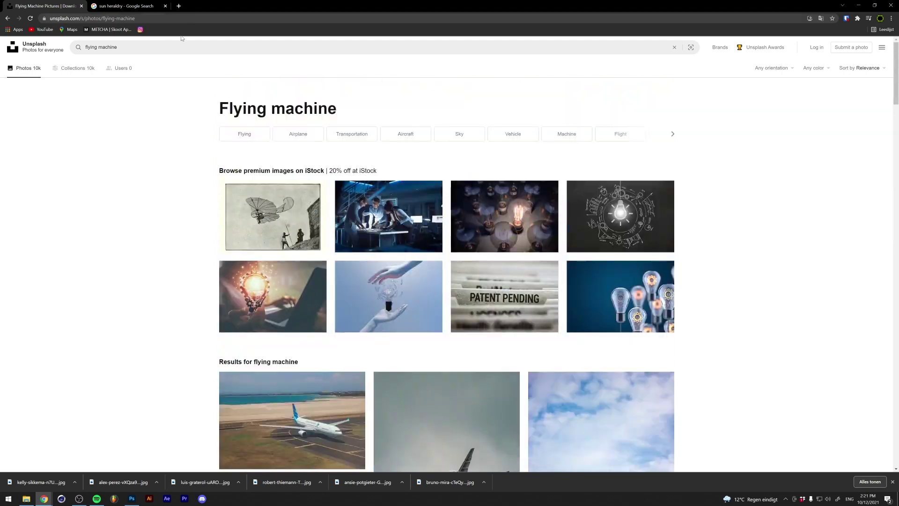
- Search Unsplash for 'retro car' and browse through the results
triple_click(99, 47)
text(retro car)
key(Return)
scroll(179, 330, down, 3)
scroll(180, 333, down, 5)
scroll(181, 335, down, 2)
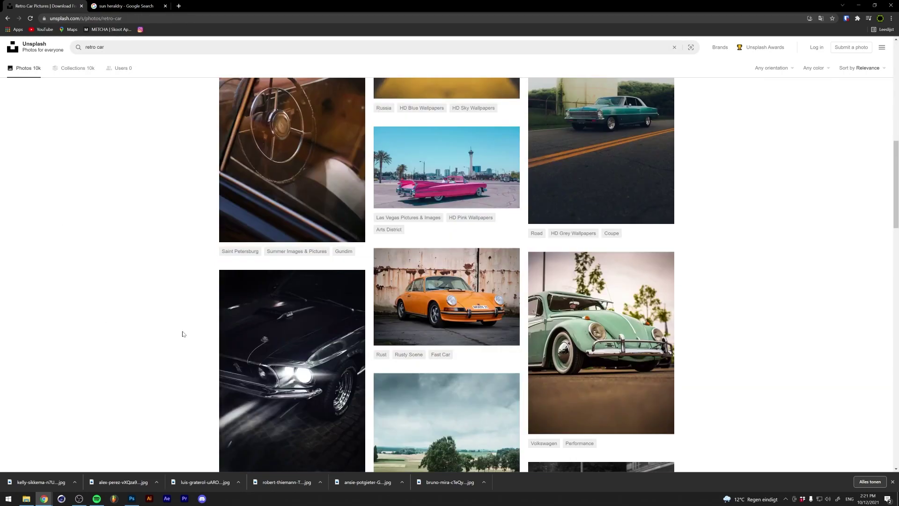
scroll(181, 336, down, 1)
scroll(489, 253, up, 1)
scroll(188, 377, down, 5)
scroll(188, 377, down, 6)
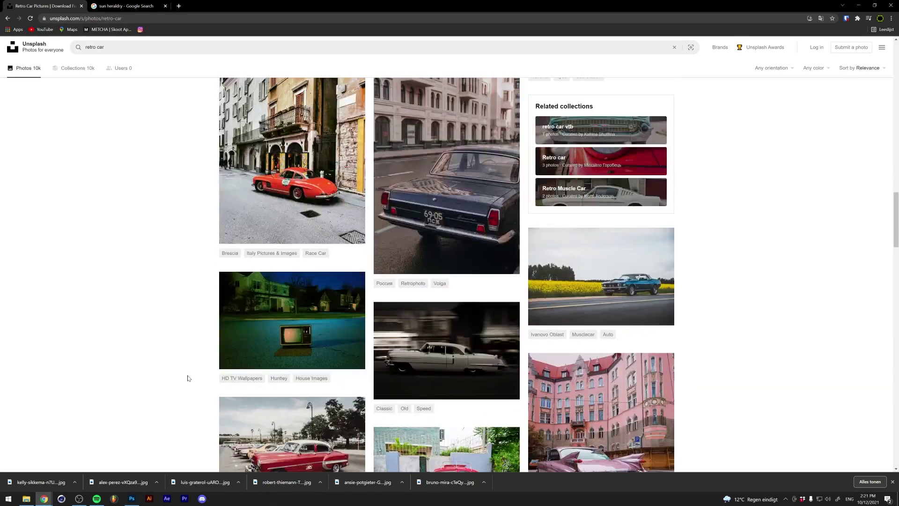
scroll(187, 377, down, 4)
scroll(187, 378, down, 6)
scroll(187, 378, down, 5)
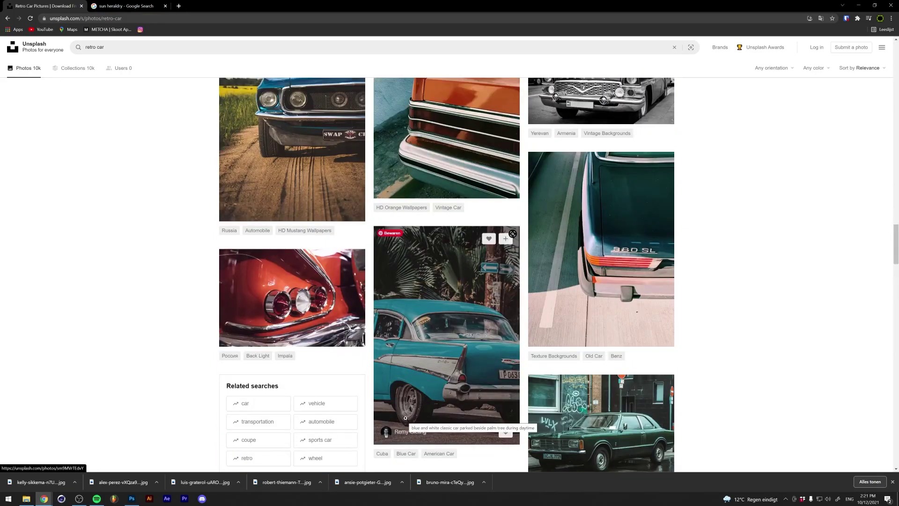
scroll(469, 398, down, 3)
scroll(753, 291, down, 3)
scroll(752, 291, down, 4)
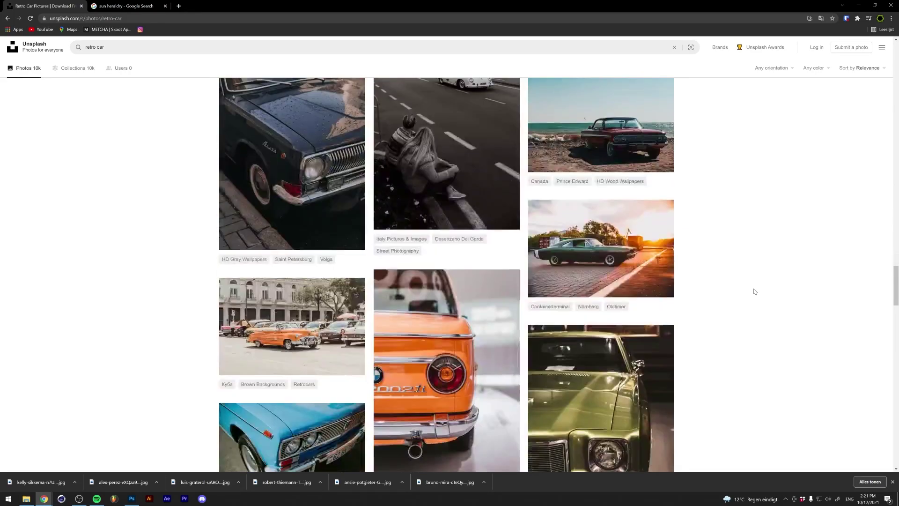
scroll(753, 291, down, 6)
scroll(460, 276, down, 3)
scroll(461, 275, down, 4)
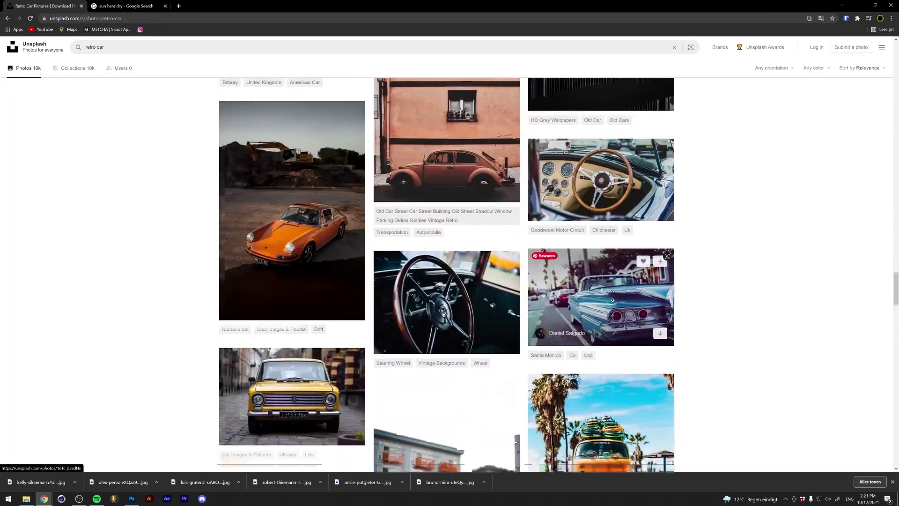
scroll(504, 343, down, 5)
scroll(468, 312, down, 2)
scroll(467, 312, down, 6)
scroll(467, 312, down, 5)
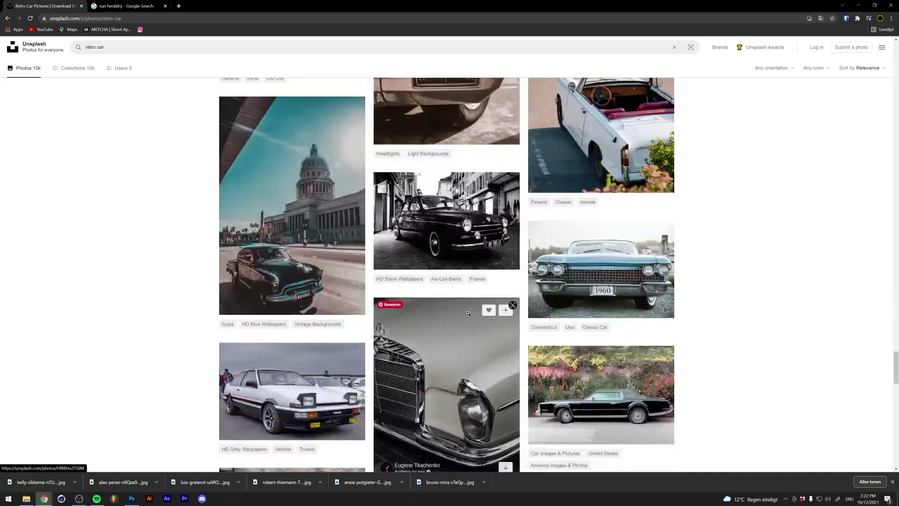
scroll(467, 312, down, 5)
scroll(466, 310, down, 4)
scroll(465, 310, down, 8)
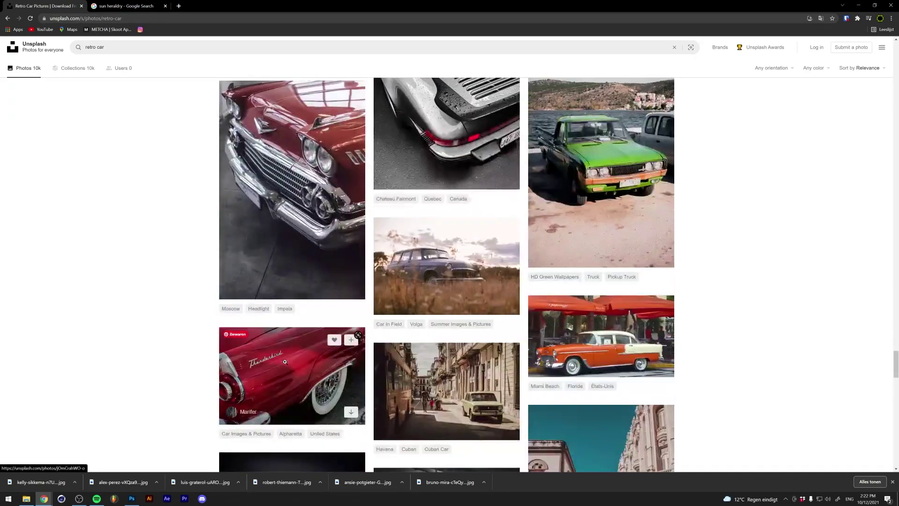
- Search Unsplash for 'thunderbird' and browse the results
text(thunderbird)
key(Return)
scroll(48, 174, down, 5)
scroll(49, 173, down, 6)
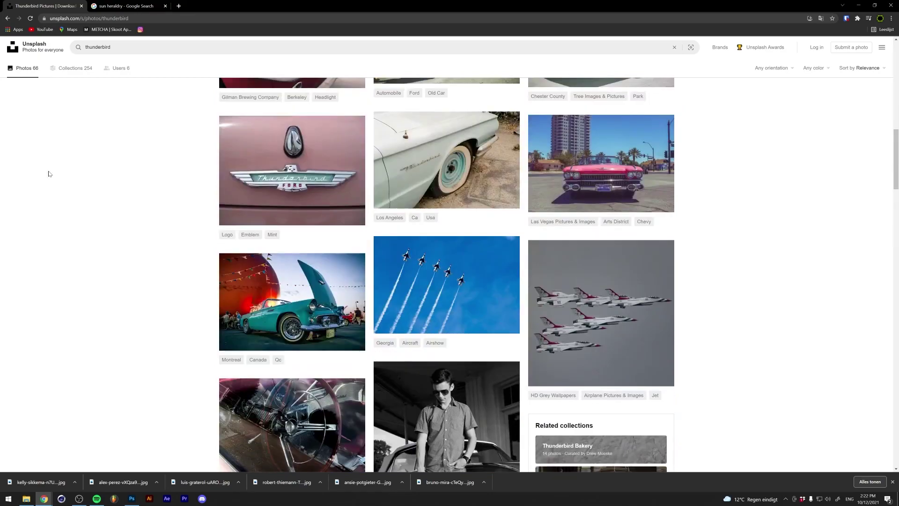
scroll(48, 174, down, 7)
- Search Unsplash for 'cadillac retro' and browse the results
double_click(98, 47)
text(cadillac)
key(Return)
text(retro)
key(Return)
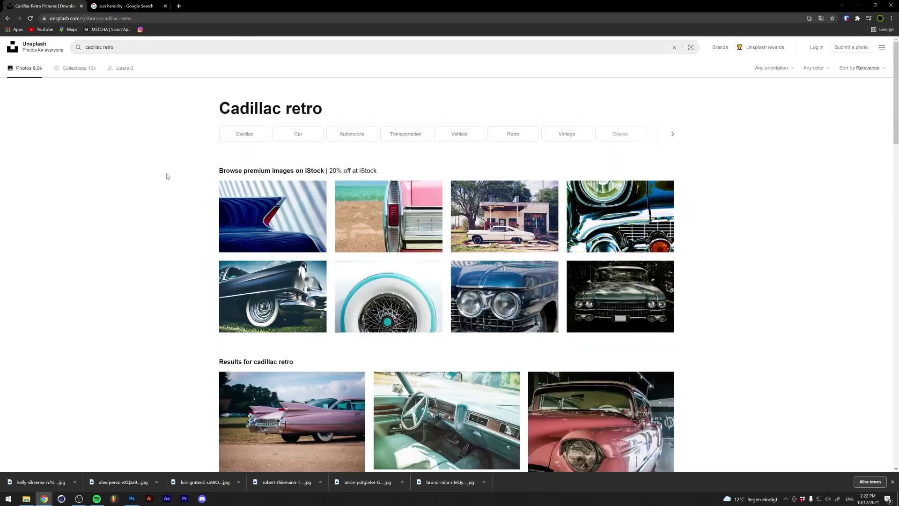
scroll(144, 214, down, 10)
scroll(143, 214, down, 6)
scroll(144, 214, down, 6)
scroll(144, 214, down, 6)
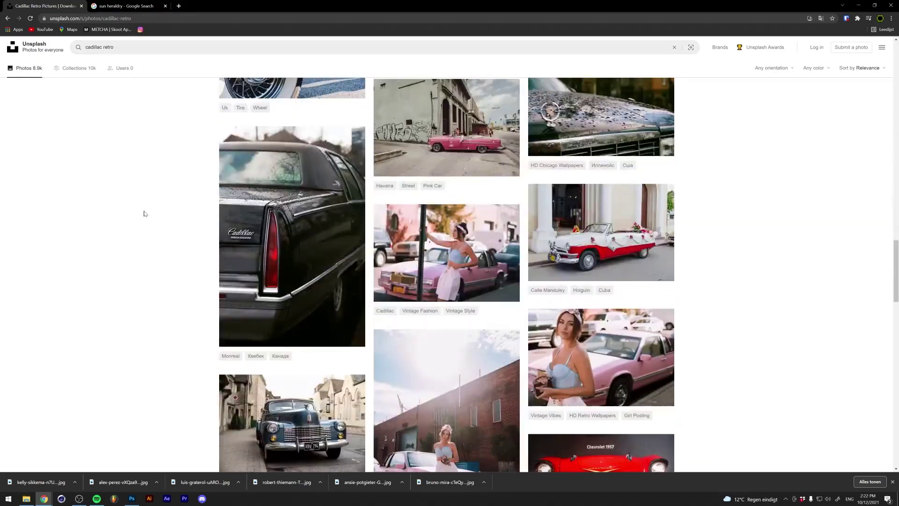
scroll(144, 213, down, 4)
scroll(144, 214, down, 6)
scroll(144, 213, down, 6)
scroll(144, 214, down, 6)
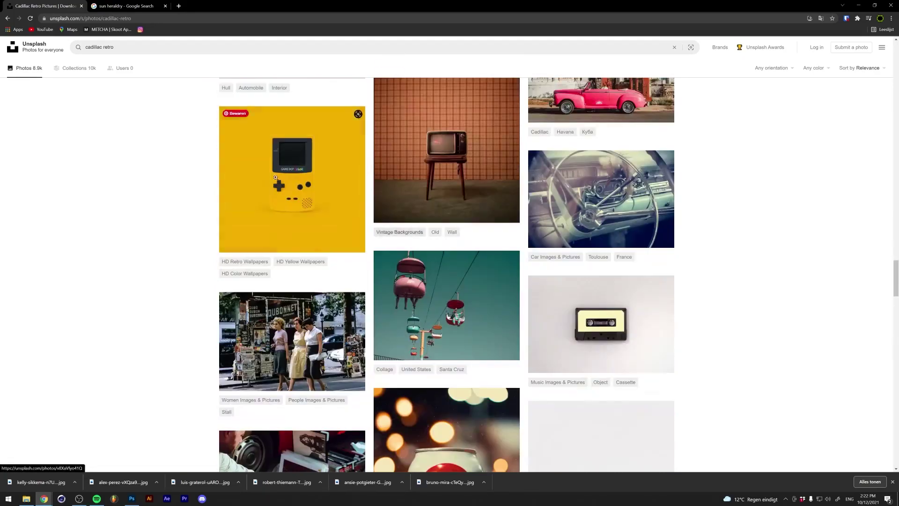
- Return to the retro car results and preview the green Ford and red Chevrolet photos
key(alt+Left)
key(alt+Right)
scroll(201, 271, down, 6)
scroll(201, 271, down, 6)
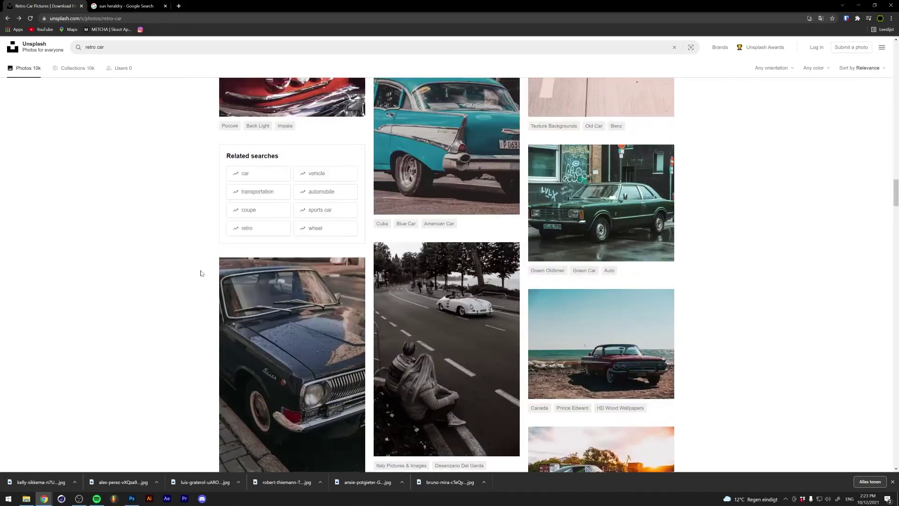
click(20, 318)
click(602, 370)
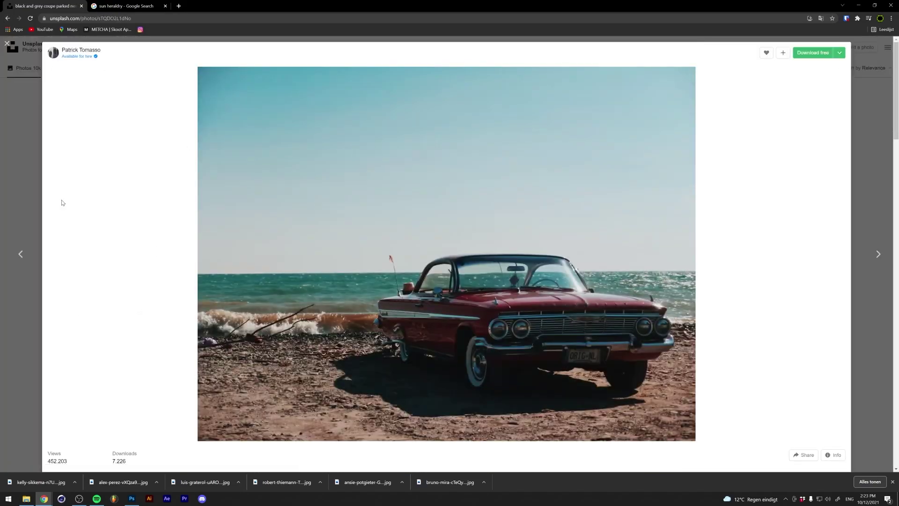
click(19, 162)
- Scroll back up and preview the teal Chevrolet photo
scroll(20, 161, up, 5)
scroll(71, 281, up, 5)
scroll(125, 379, up, 5)
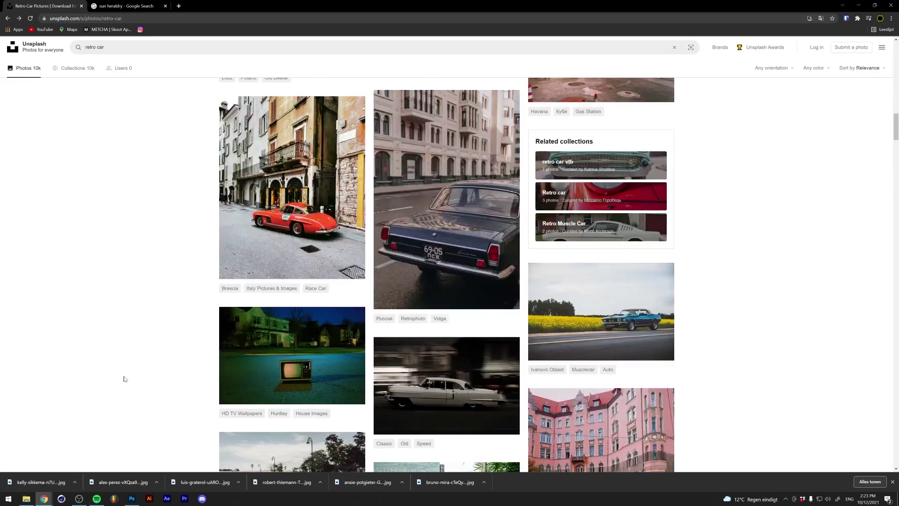
scroll(125, 379, up, 5)
scroll(125, 379, up, 5)
scroll(402, 348, up, 4)
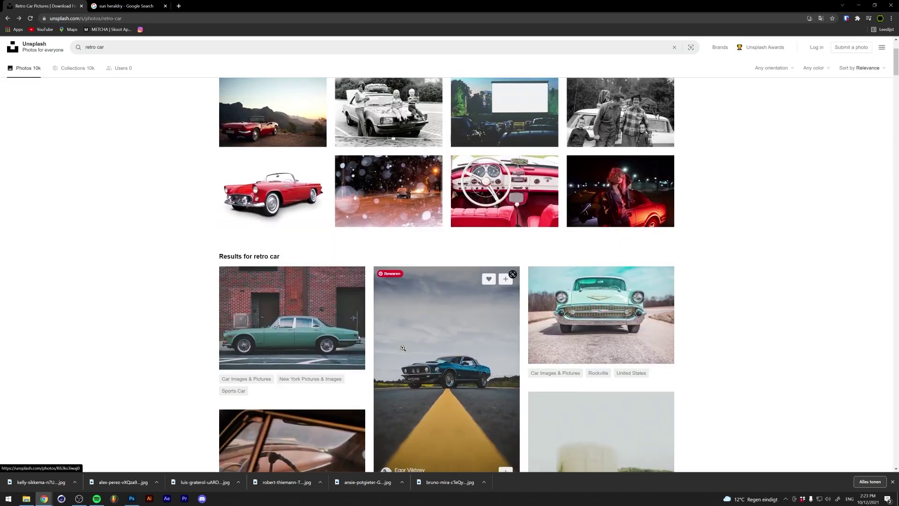
scroll(403, 348, down, 5)
click(614, 309)
click(13, 321)
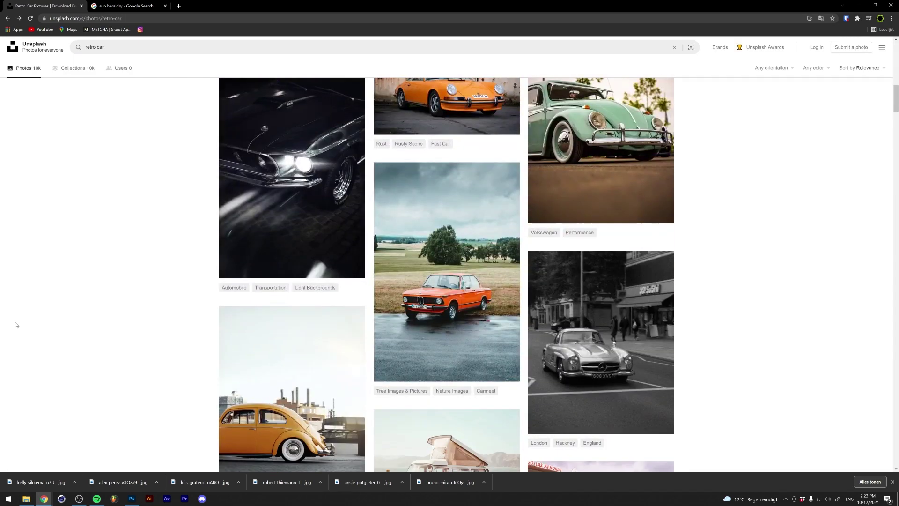
- Download the orange VW van photo and open it in Photoshop
scroll(14, 322, down, 3)
scroll(14, 322, down, 4)
scroll(16, 324, down, 4)
scroll(16, 324, down, 5)
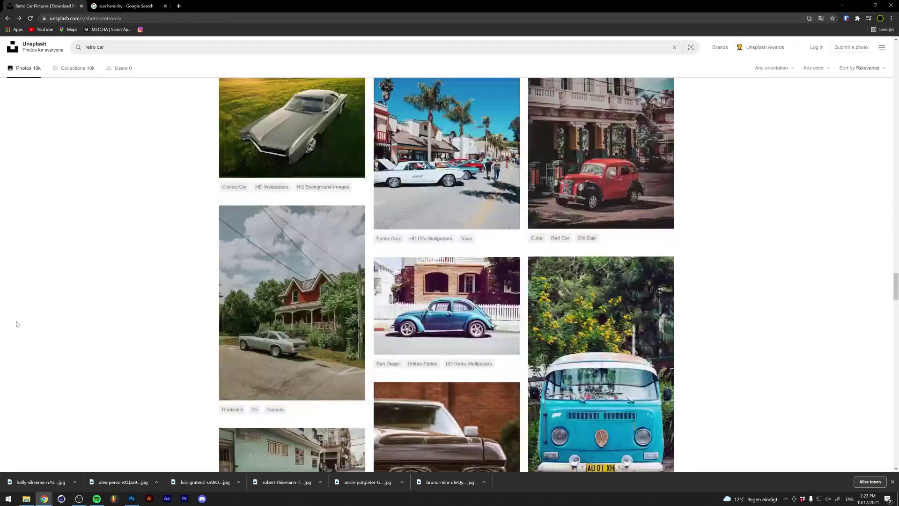
scroll(16, 322, up, 5)
click(351, 279)
click(132, 498)
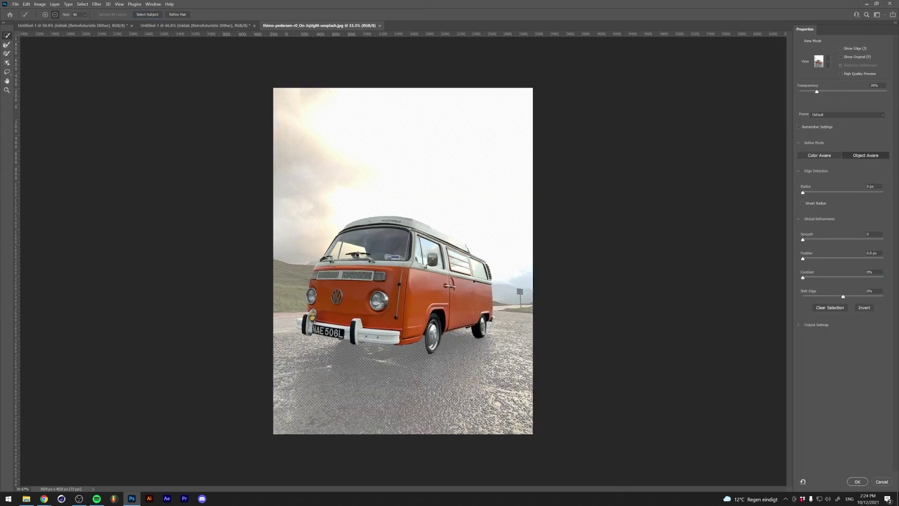
- Output the van cut-out to a masked layer, view its mask, and apply Levels to tighten it
scroll(418, 355, up, 5)
scroll(183, 355, down, 1)
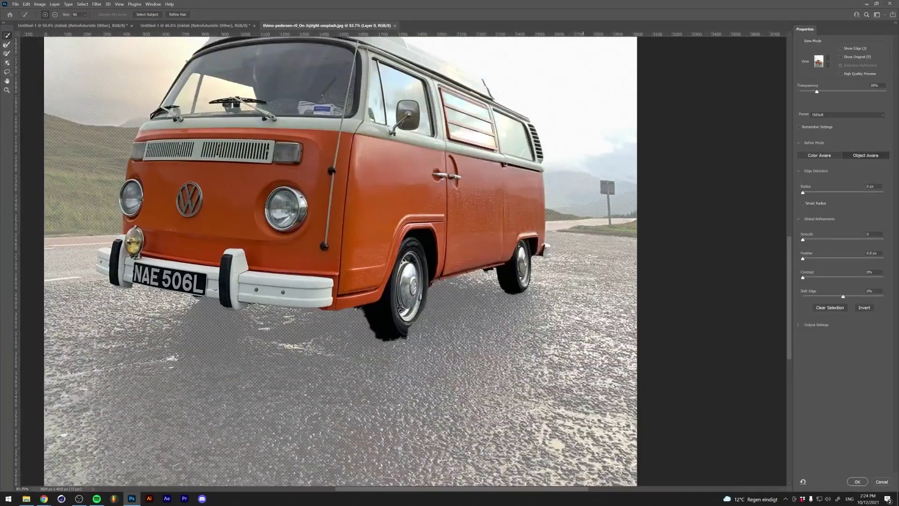
key(Return)
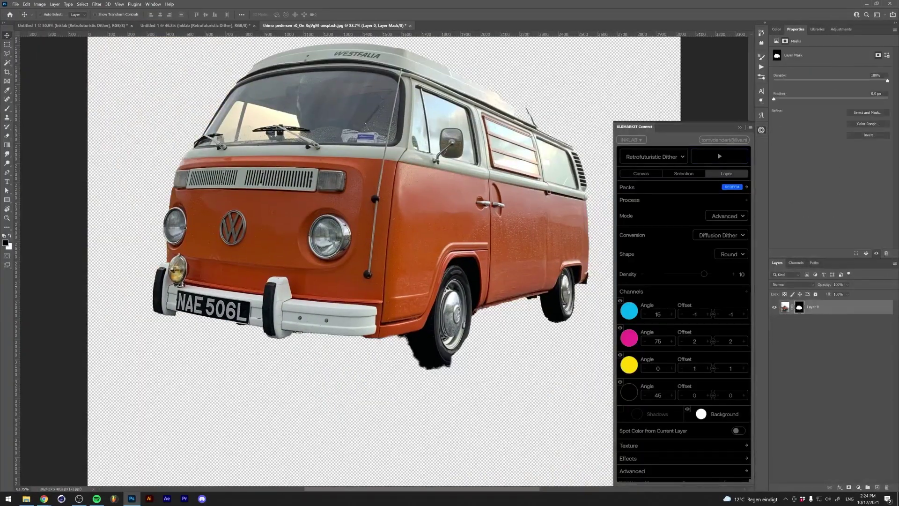
right_click(796, 308)
key(Escape)
click(799, 307)
key(ctrl+l)
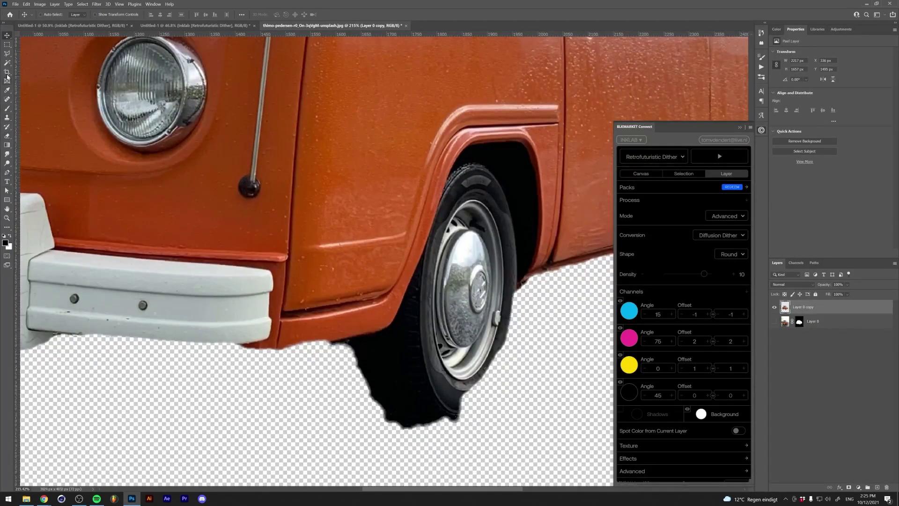
- Clone orange paint over the front wheel-arch shadow and the door-edge smudge
click(7, 117)
scroll(387, 128, up, 1)
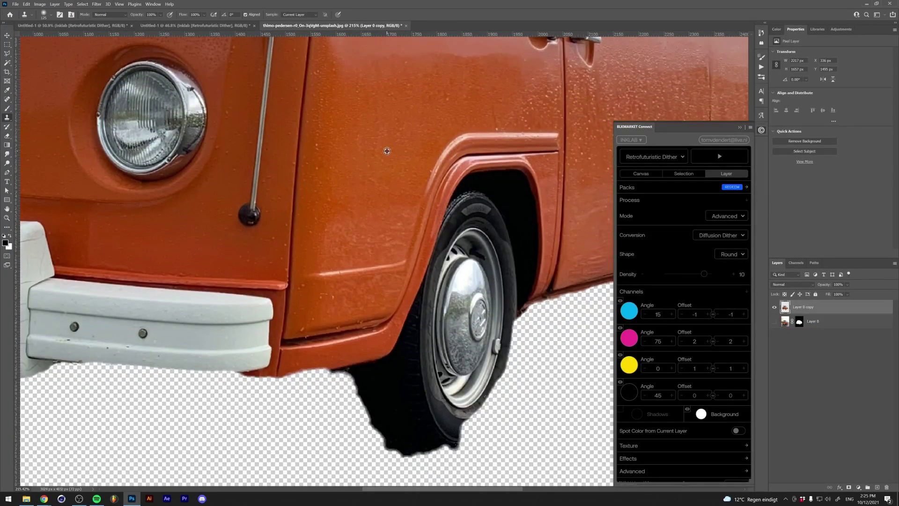
mouse_move(496, 159)
mouse_down()
mouse_move(388, 330)
mouse_move(562, 131)
mouse_up()
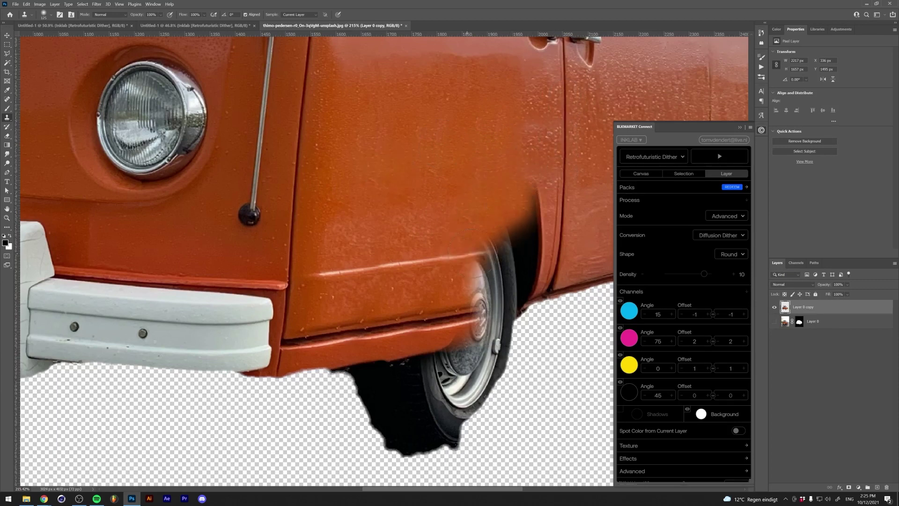
scroll(541, 196, down, 5)
scroll(506, 270, up, 5)
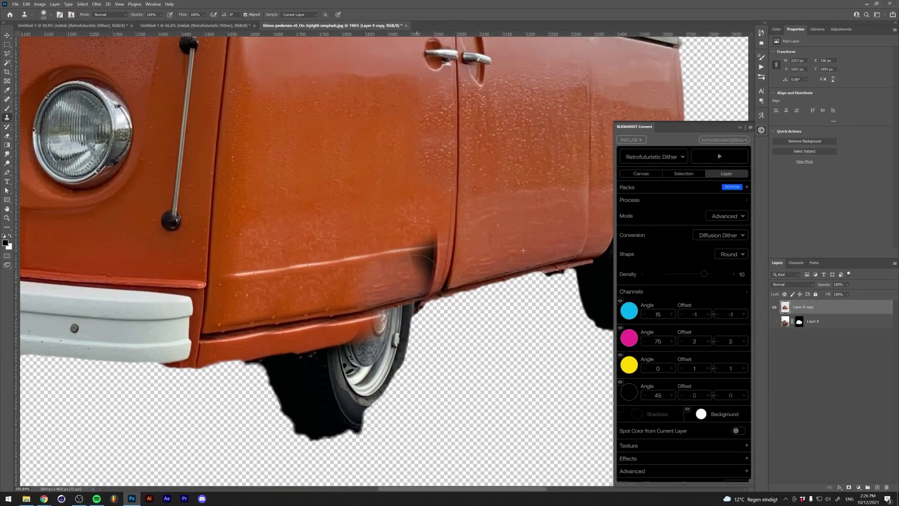
scroll(415, 276, up, 3)
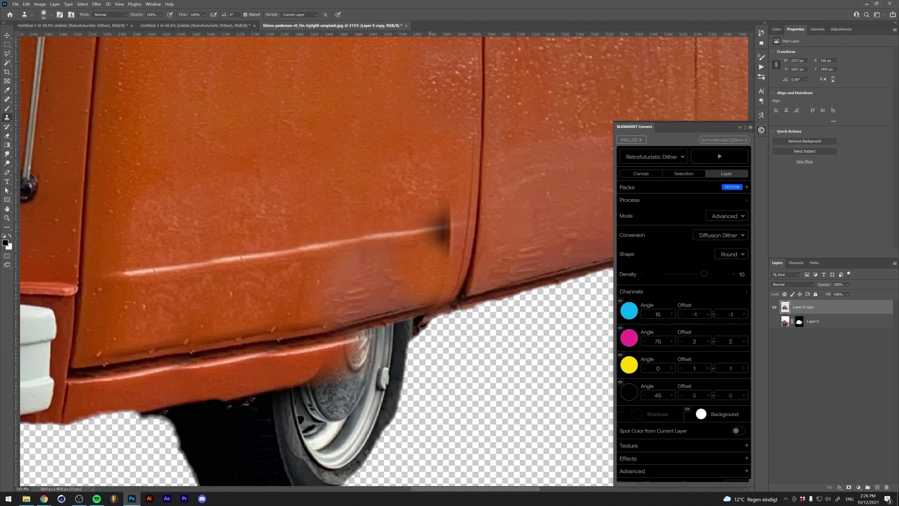
click(430, 225)
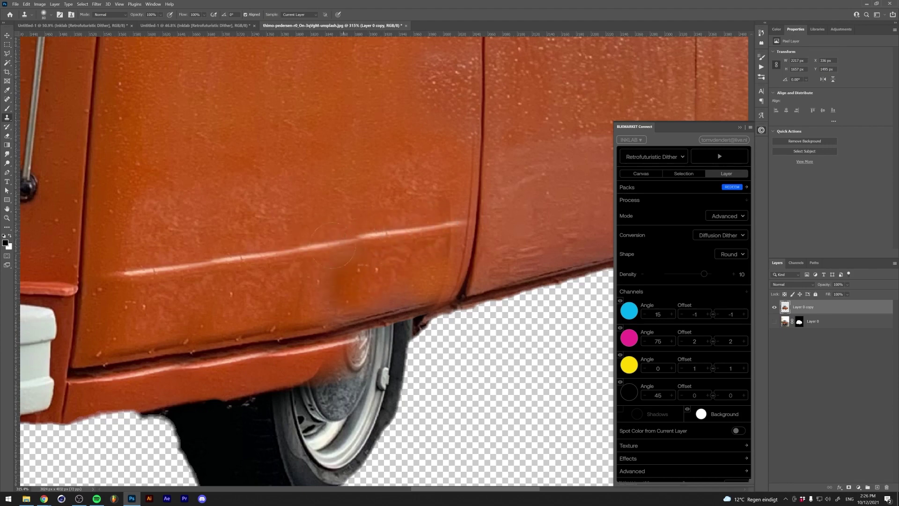
- Start a Pen path along the van's lower body
key(p)
scroll(328, 234, down, 5)
scroll(328, 235, up, 3)
click(192, 269)
- Close the path around the wheel area and delete the wheels below the body
scroll(328, 235, up, 1)
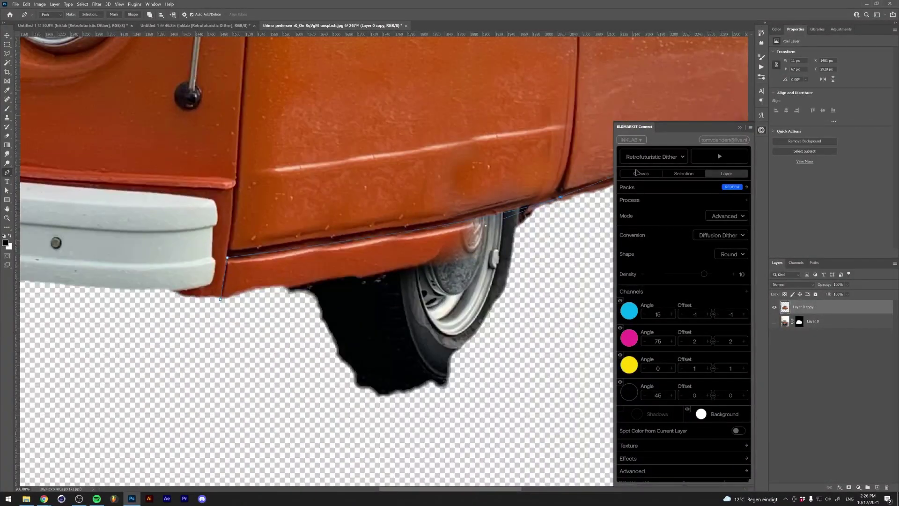
click(221, 301)
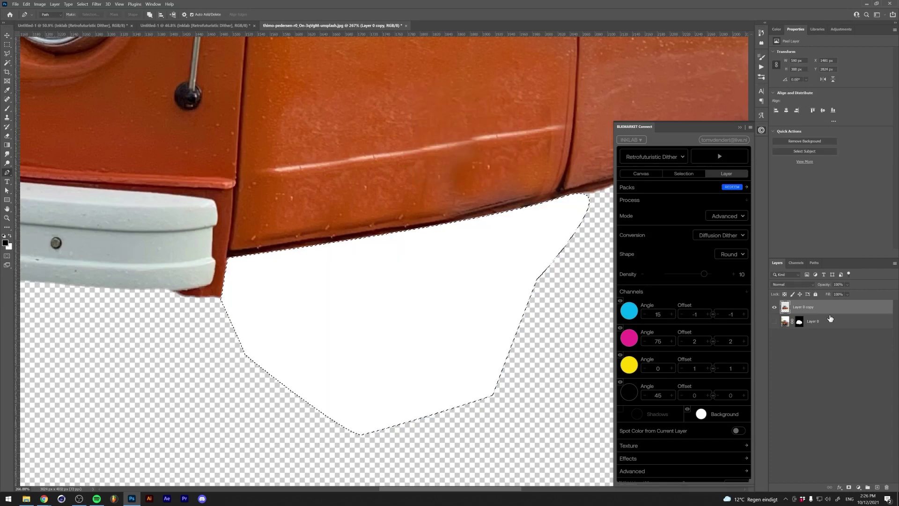
scroll(402, 268, up, 3)
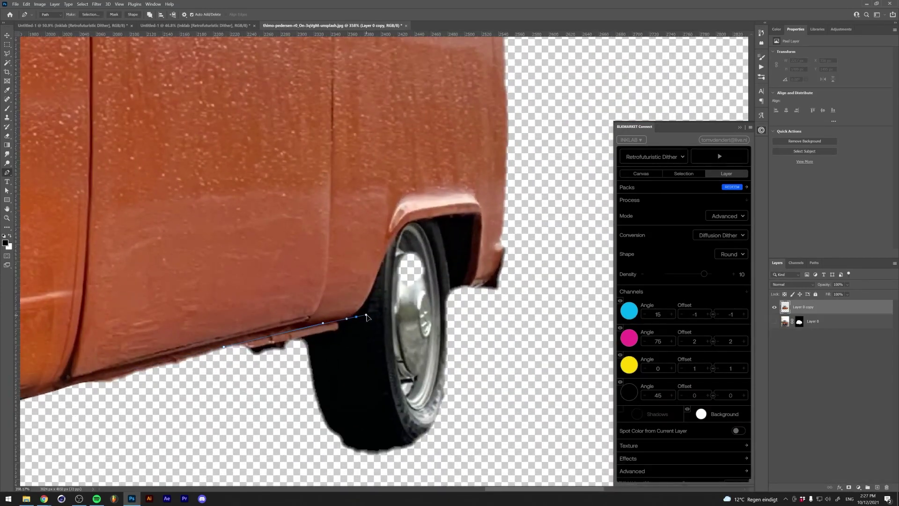
right_click(223, 349)
click(277, 243)
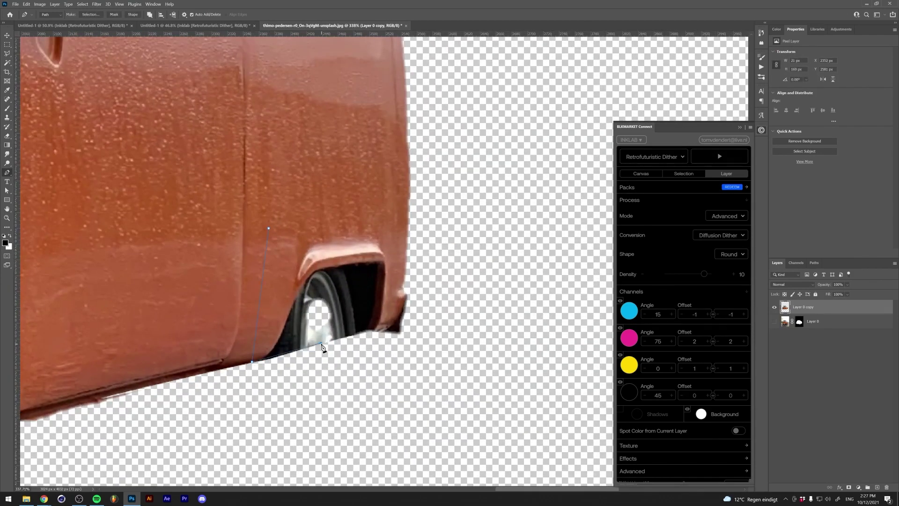
- Select the rear wheel path and paint orange bodywork over the remaining wheel well
right_click(287, 229)
click(309, 259)
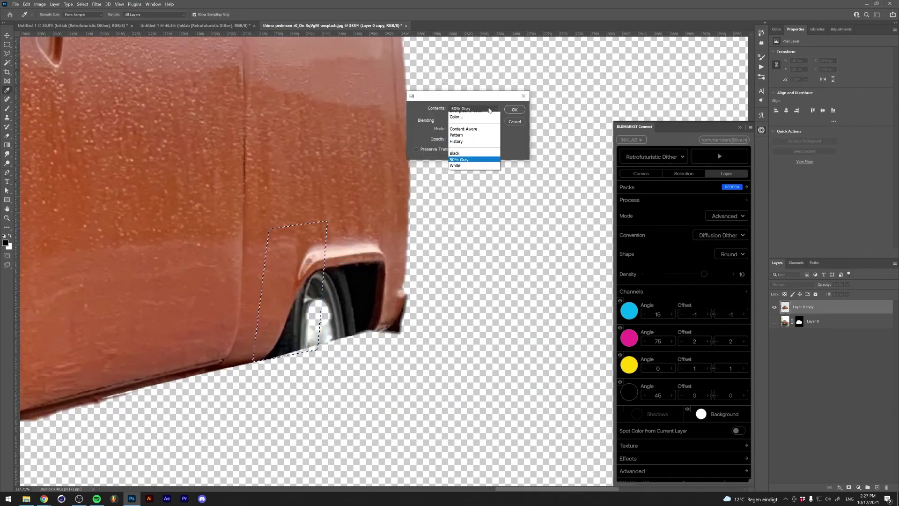
key(Return)
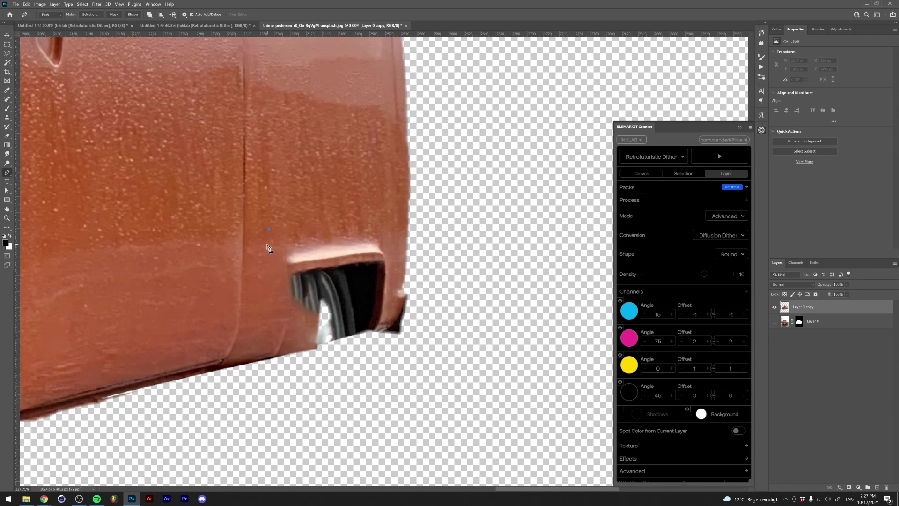
key(Escape)
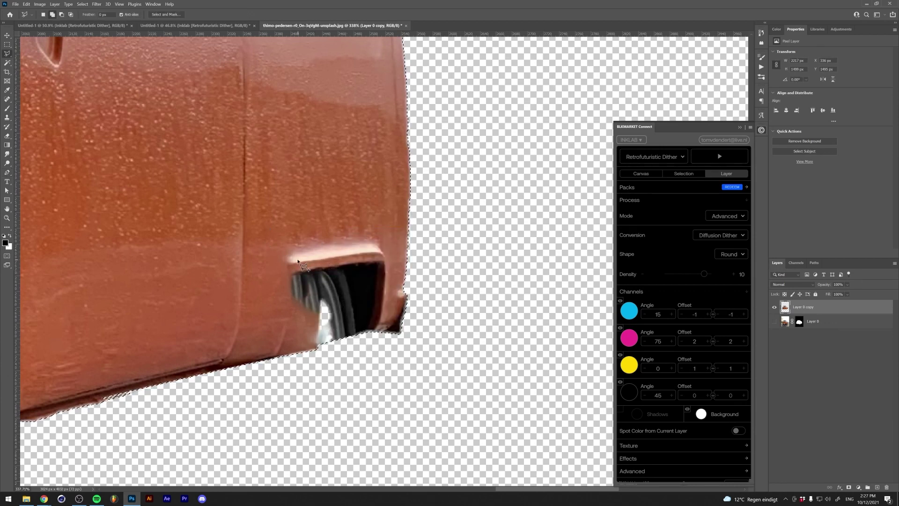
drag(281, 356, 317, 315)
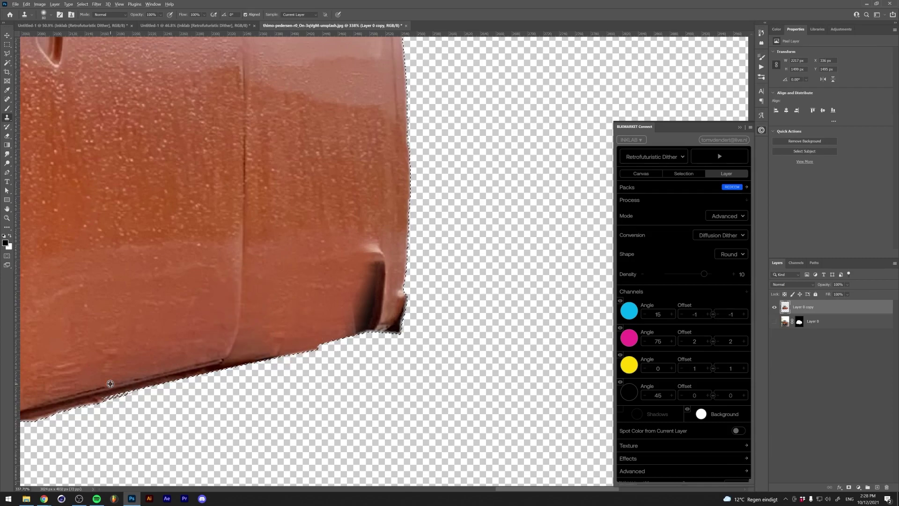
scroll(370, 293, down, 10)
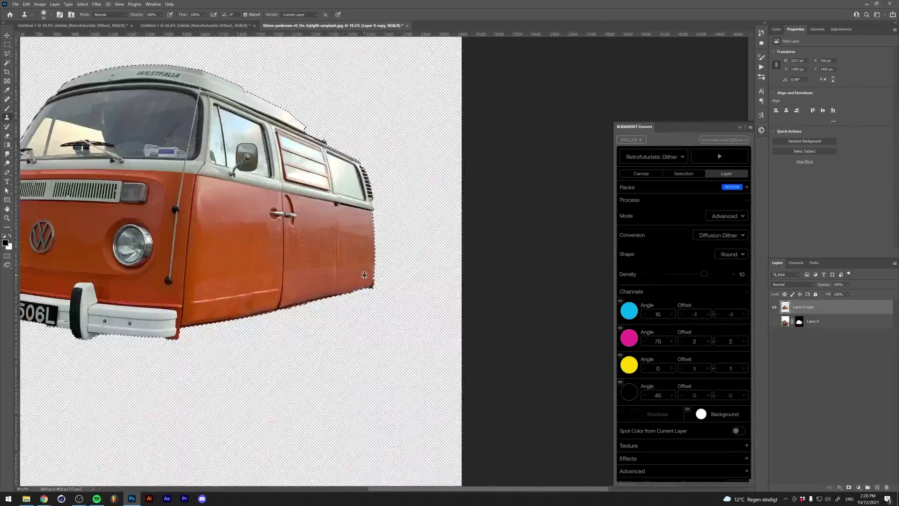
click(774, 321)
scroll(270, 266, up, 2)
- Trace the roof edge with the Pen tool, make it a selection, and trim the rear roof
key(p)
scroll(271, 266, up, 10)
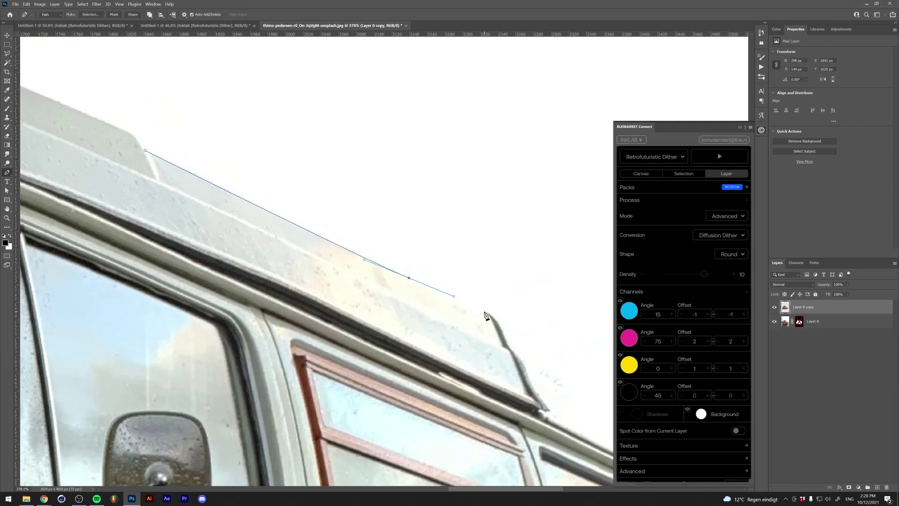
drag(517, 356, 318, 246)
click(330, 255)
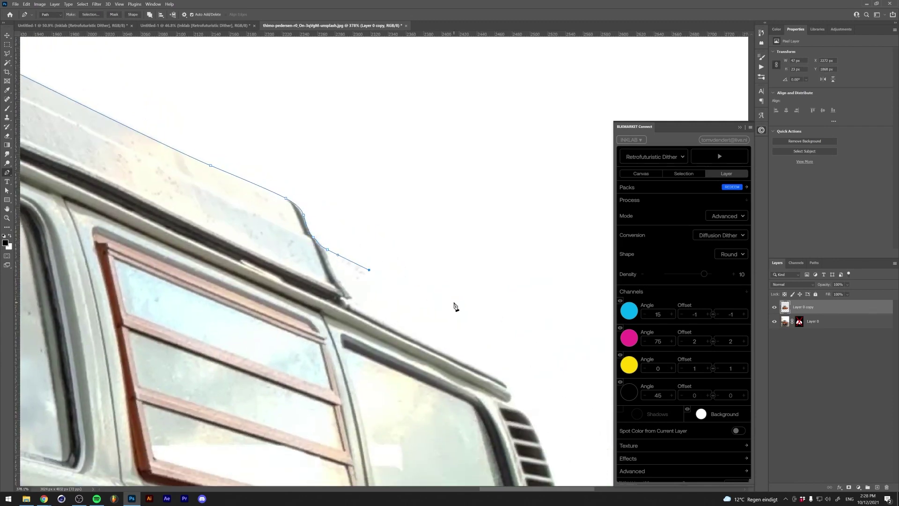
scroll(454, 307, down, 1)
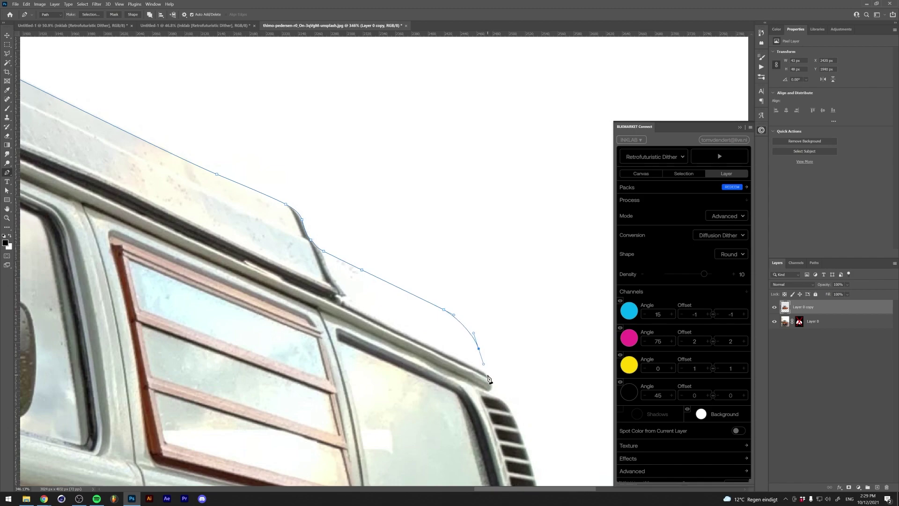
scroll(503, 363, down, 3)
click(90, 14)
key(Return)
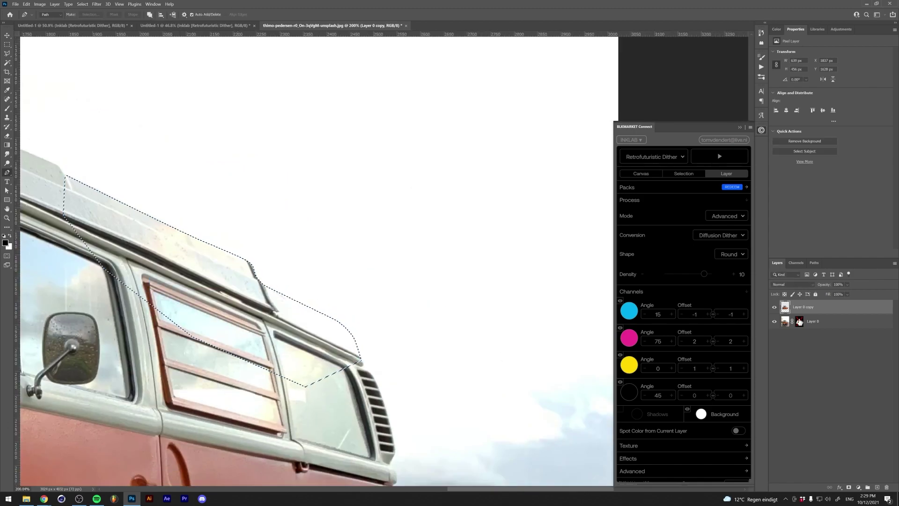
click(812, 323)
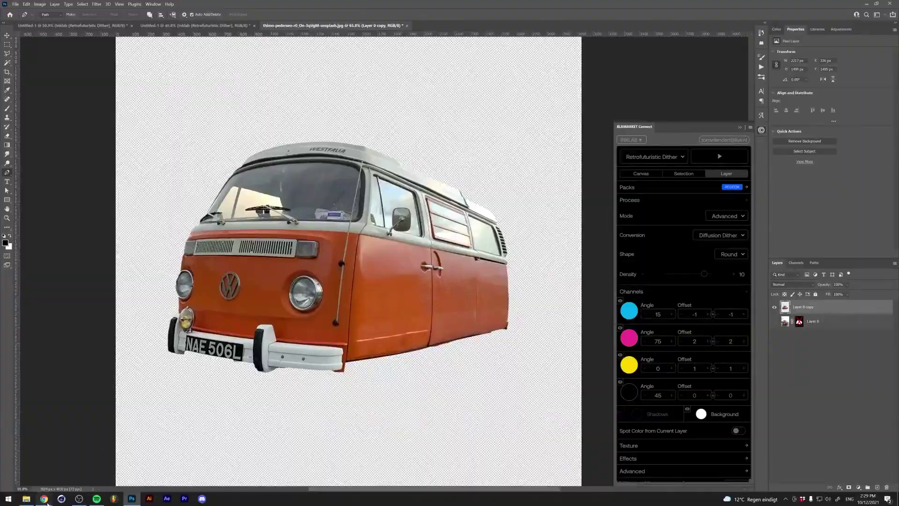
- Search Unsplash for 'rocket' and browse the results
click(44, 498)
text(rocket)
key(Return)
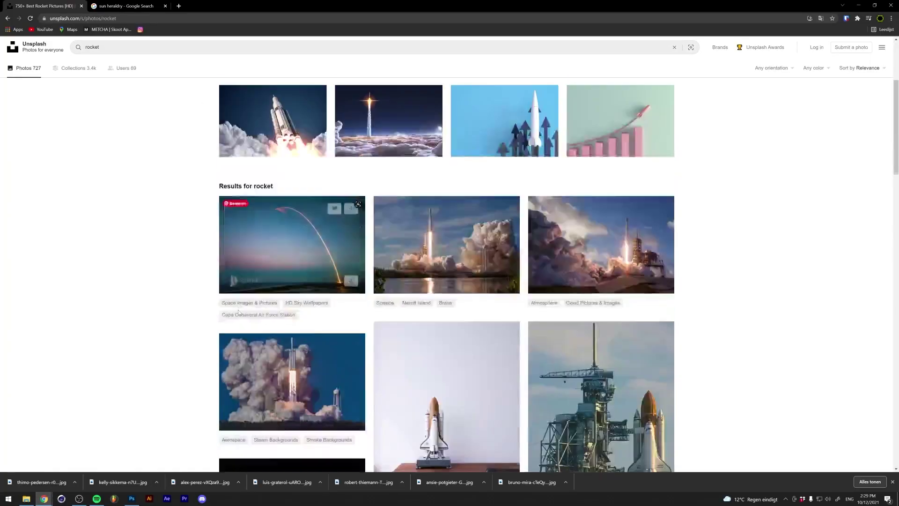
scroll(125, 326, down, 5)
scroll(126, 329, down, 5)
scroll(126, 329, down, 5)
scroll(126, 329, down, 4)
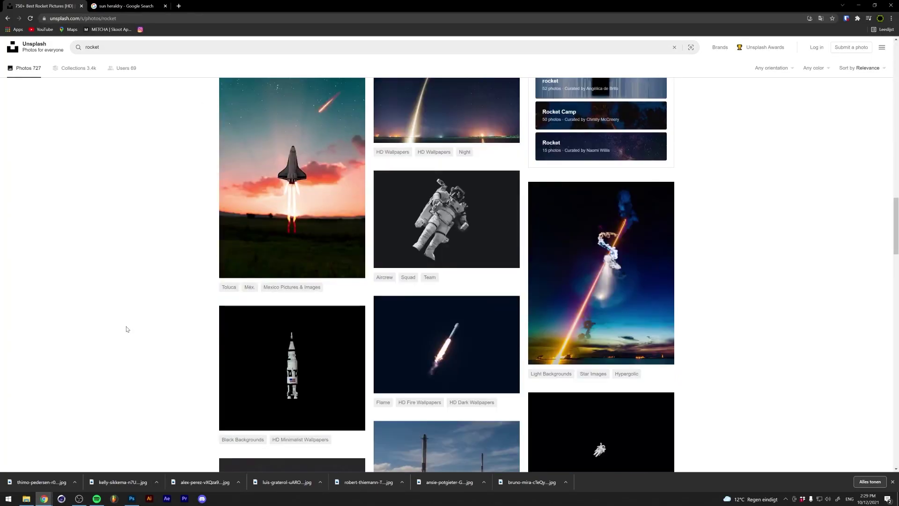
scroll(125, 329, down, 4)
scroll(126, 328, down, 2)
scroll(126, 328, down, 2)
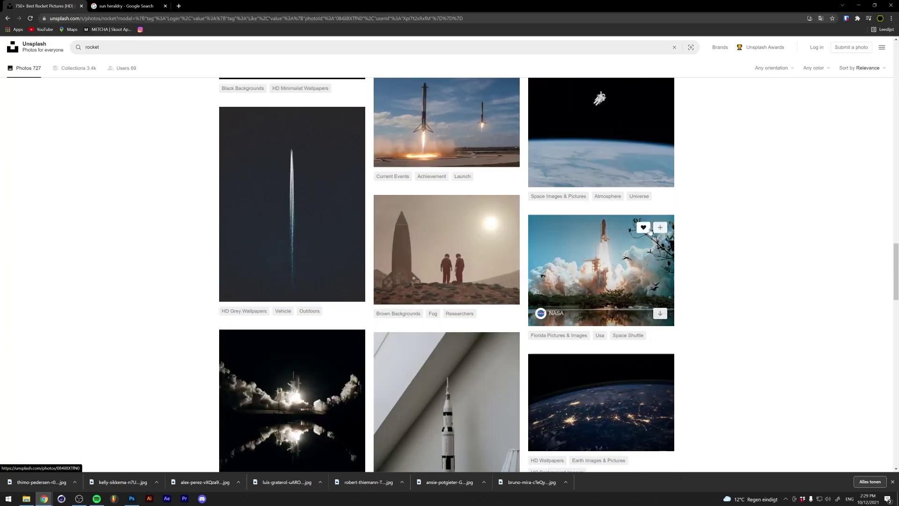
- Like the NASA shuttle launch photo and log in with the suggested account e-mail
click(643, 227)
click(846, 19)
click(750, 60)
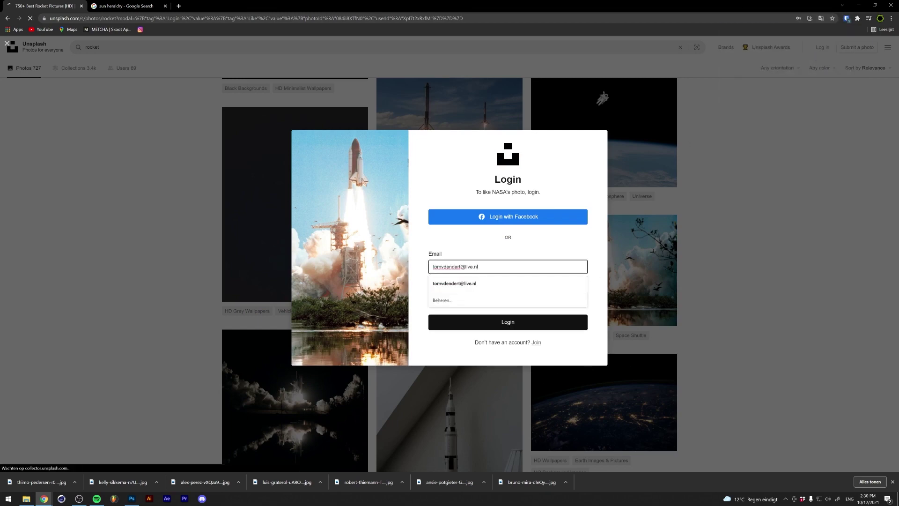
key(BackSpace)
key(BackSpace)
key(BackSpace)
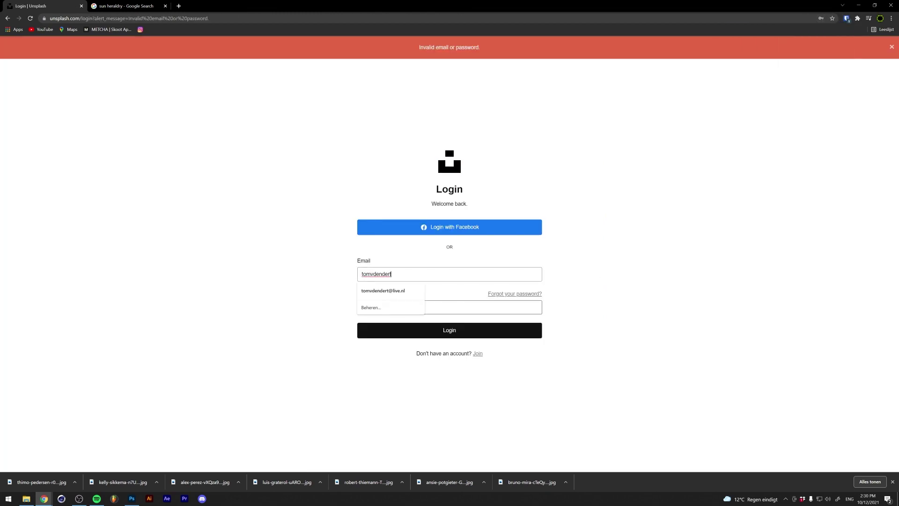
key(Down)
key(Return)
key(Return)
- Search 'rocket' again and load more rocket photo results
click(76, 52)
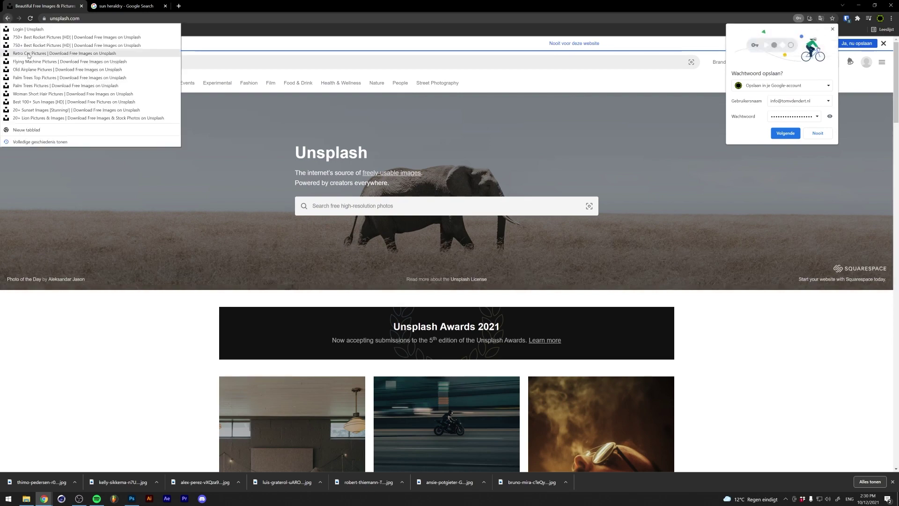
text(rocket)
key(Return)
scroll(659, 299, down, 10)
scroll(562, 333, down, 2)
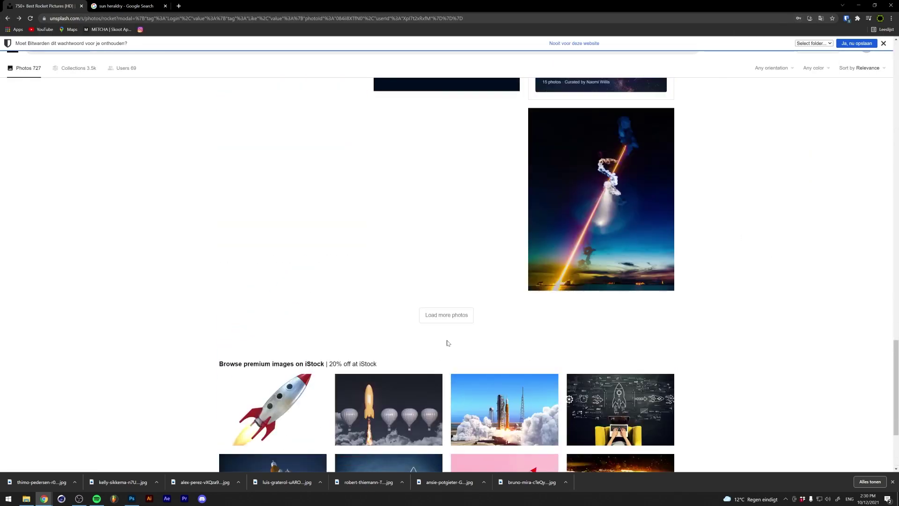
click(446, 315)
scroll(281, 304, down, 5)
scroll(133, 278, down, 5)
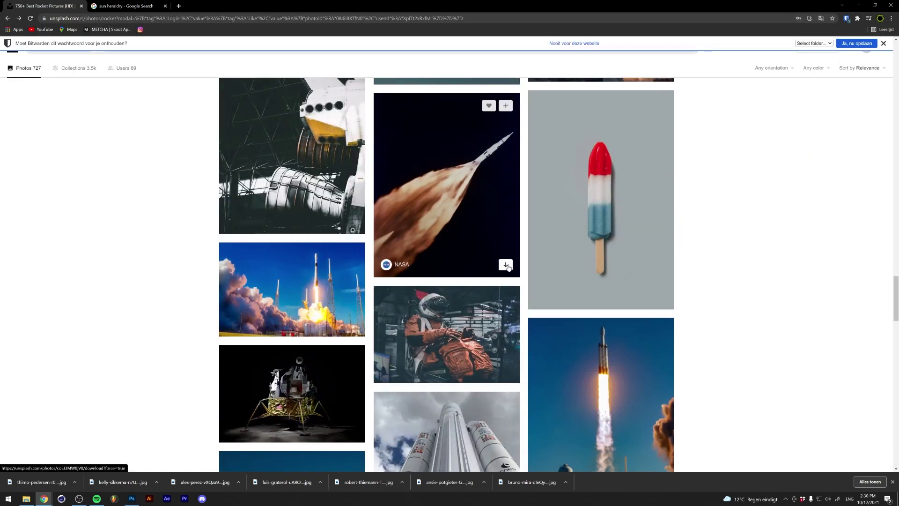
- Move the rocket photo below the van, then rotate and distort it so flames trail behind
key(ctrl+minus)
key(ctrl+bracketleft)
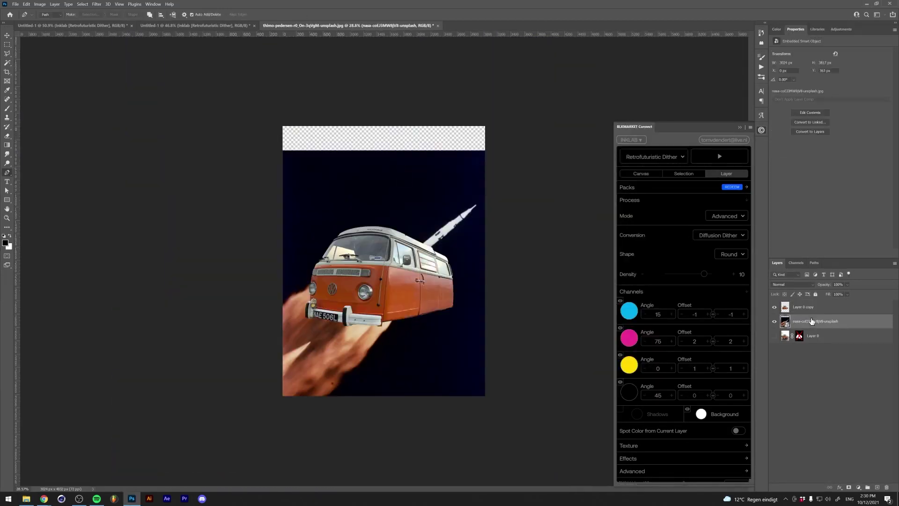
drag(498, 398, 392, 83)
drag(370, 116, 413, 186)
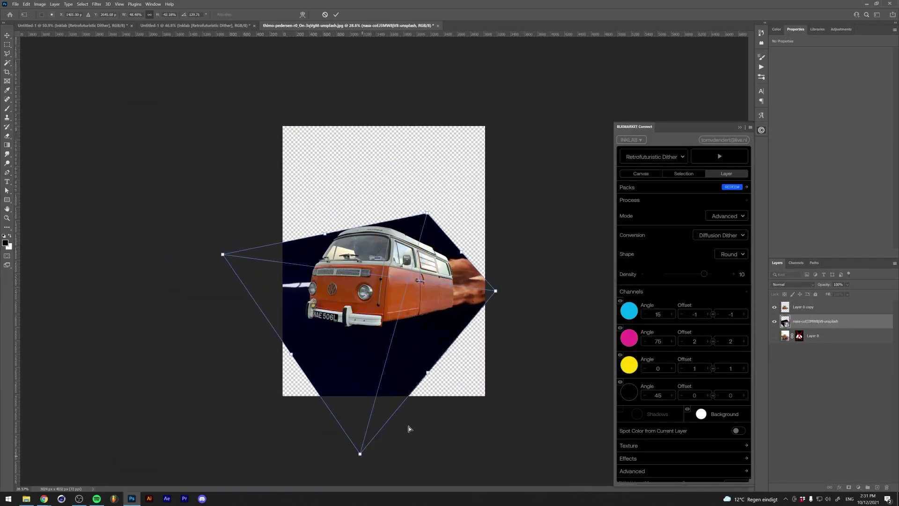
key(ctrl+minus)
drag(371, 369, 335, 428)
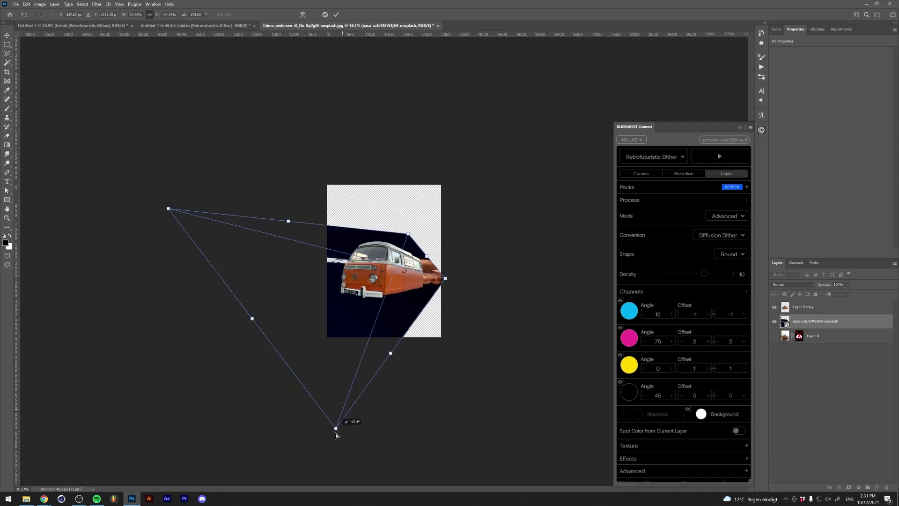
key(Return)
- Pull in the rocket photo's right edge and adjust its bottom corner
key(ctrl+plus)
key(ctrl+plus)
key(p)
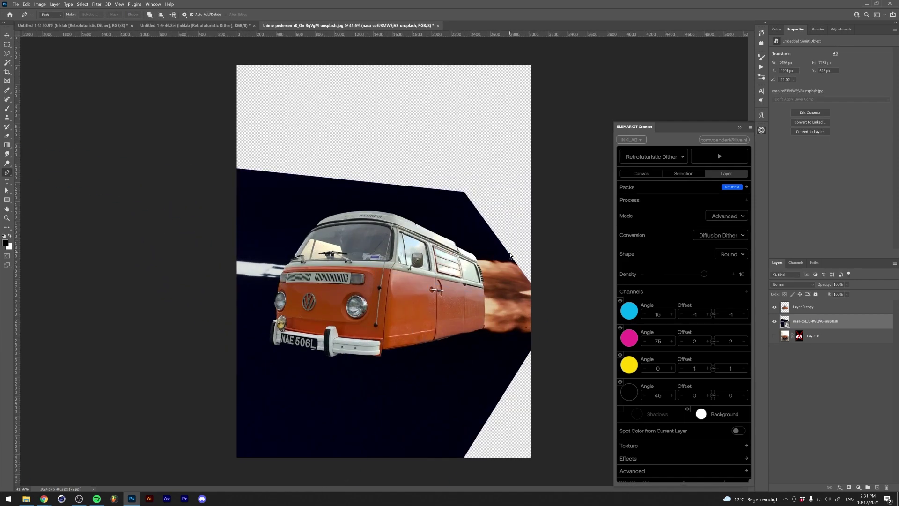
drag(541, 310, 516, 310)
key(Return)
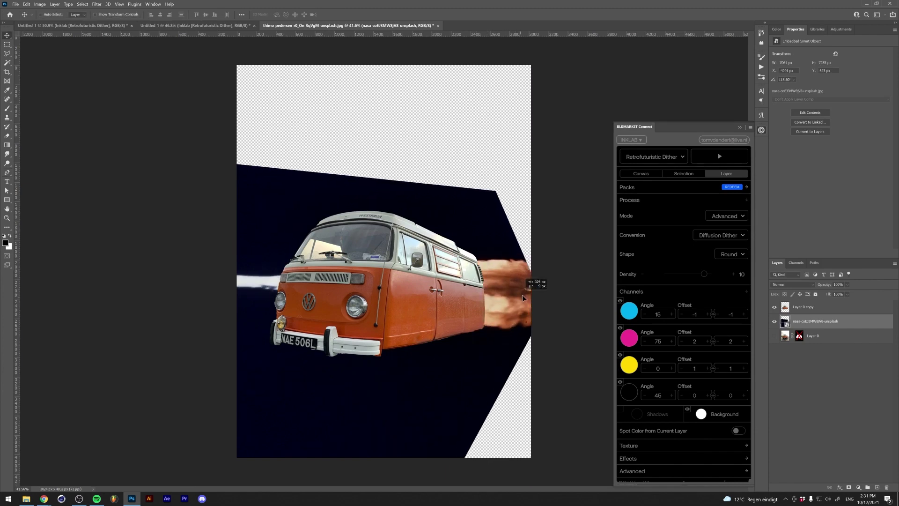
key(v)
key(ctrl+minus)
key(ctrl+minus)
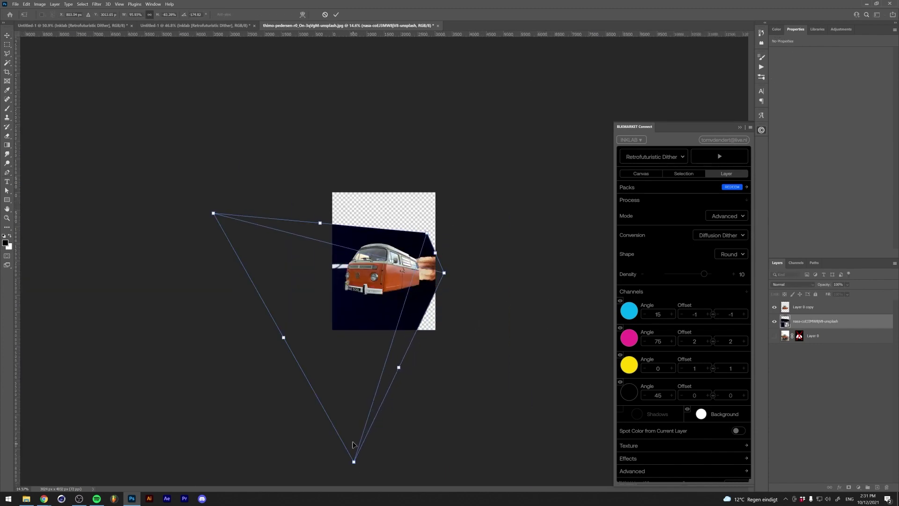
key(ctrl+minus)
key(ctrl+minus)
drag(354, 444, 357, 364)
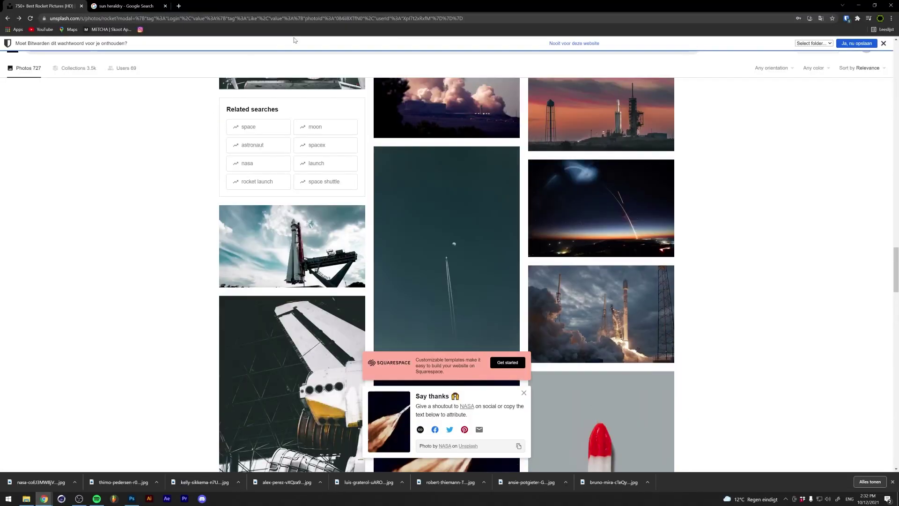
- Search Unsplash for 'fire boost', scroll the results, then return to the rocket results
click(294, 47)
text(fire boost)
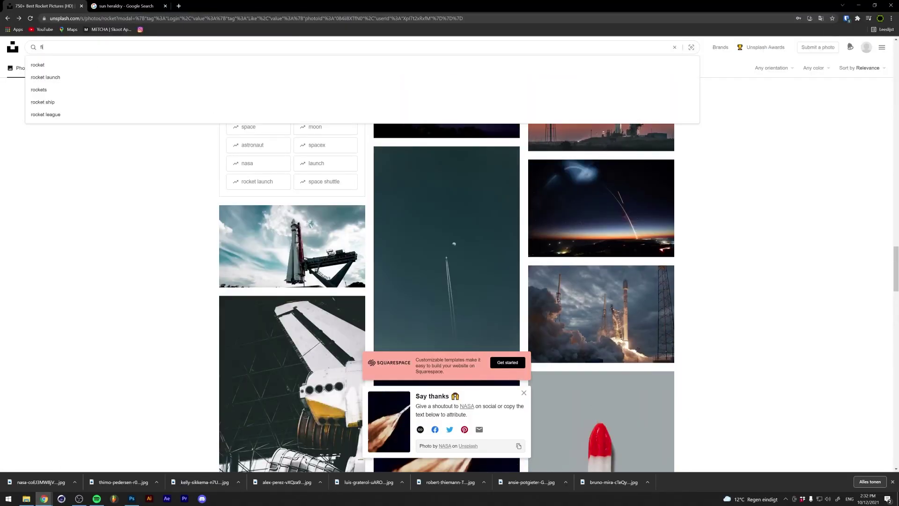
key(Return)
scroll(179, 336, down, 10)
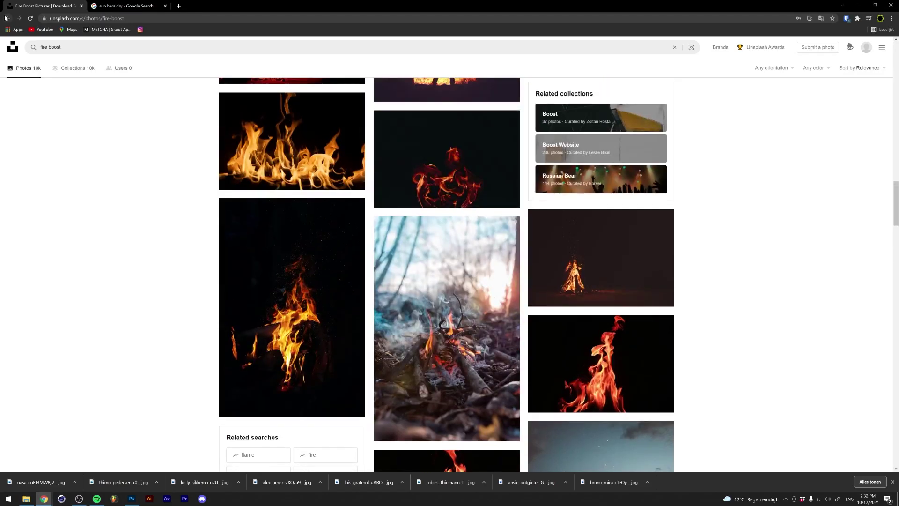
click(6, 17)
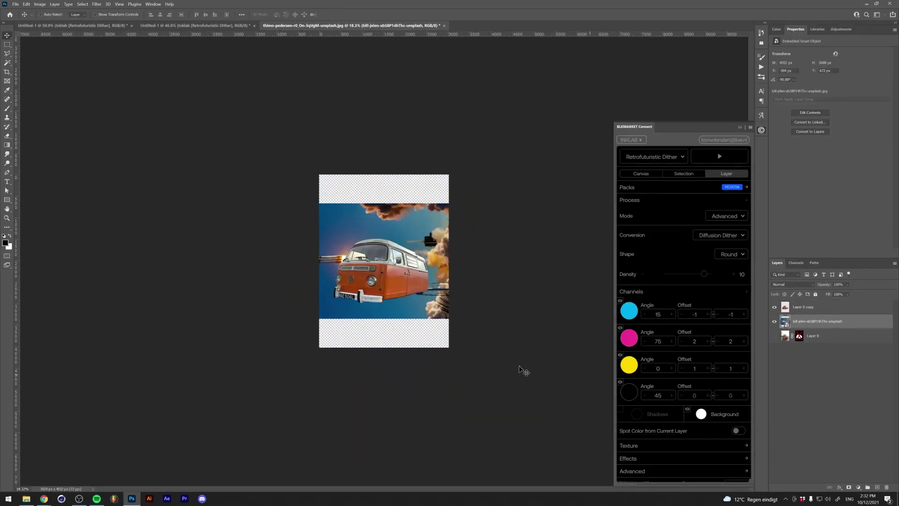
- Rotate and stretch the new rocket photo, then re-rotate it alone to line up with the van
key(ctrl+t)
drag(519, 371, 353, 443)
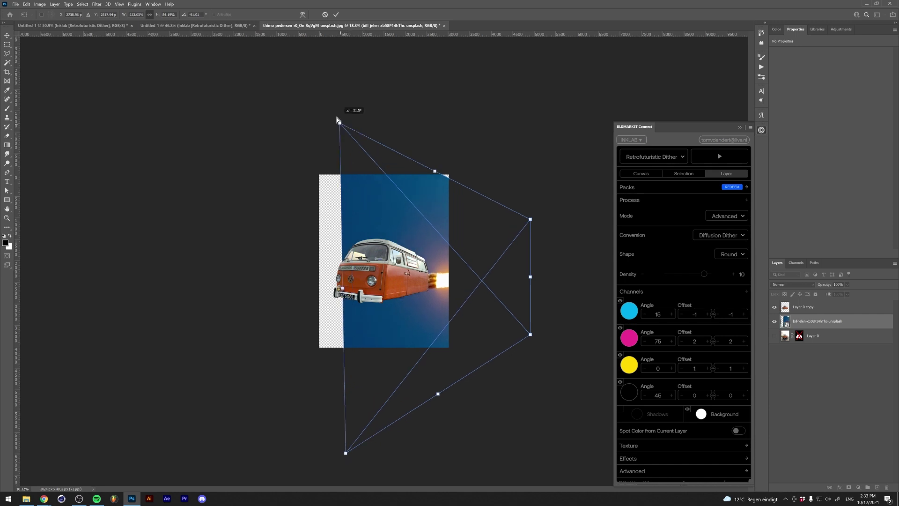
drag(530, 277, 550, 279)
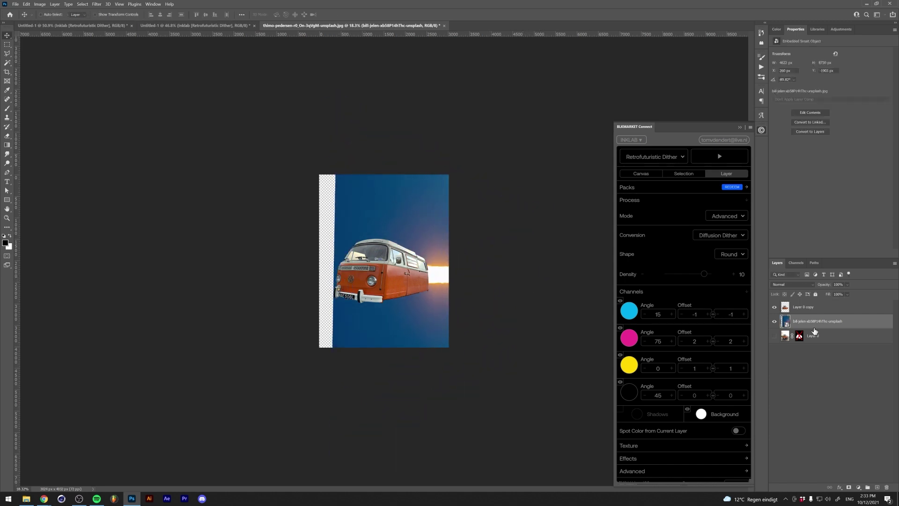
shift+click(803, 307)
drag(391, 285, 384, 293)
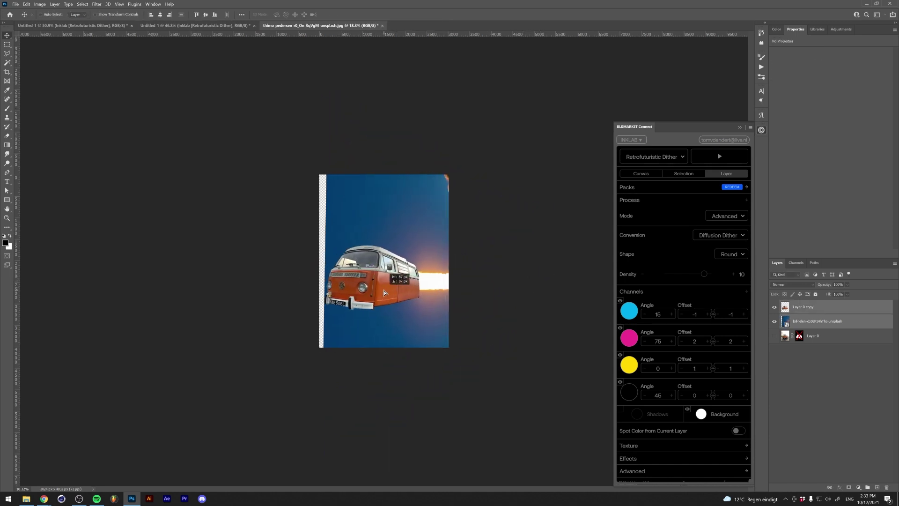
key(ctrl+z)
key(ctrl+t)
mouse_move(452, 351)
mouse_down()
mouse_move(462, 323)
mouse_move(462, 240)
mouse_up()
key(Return)
- Open Select and Mask to refine the rocket's selection
scroll(482, 220, up, 2)
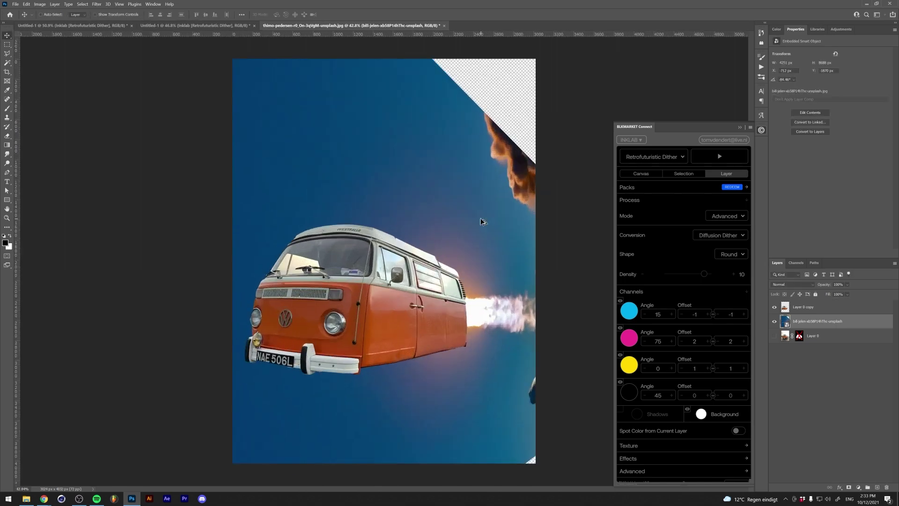
scroll(481, 220, up, 2)
click(774, 306)
click(82, 4)
click(103, 97)
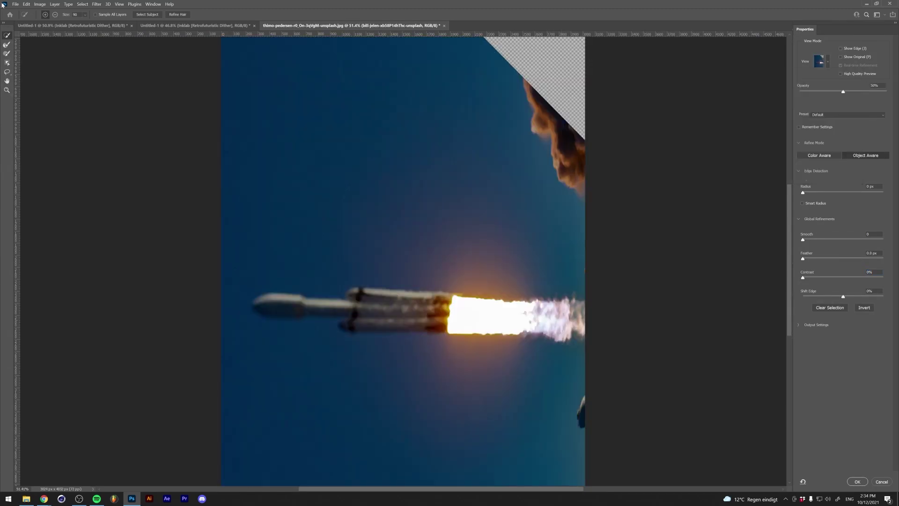
- Switch the Select and Mask view to Black & White
key(k)
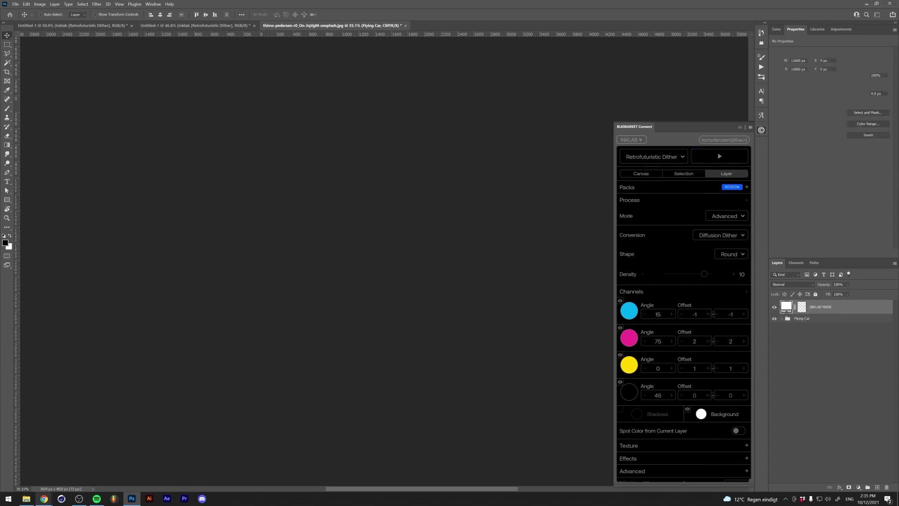
- Return to the browser and scroll through the 'sign' photo results
click(37, 468)
scroll(148, 200, down, 2)
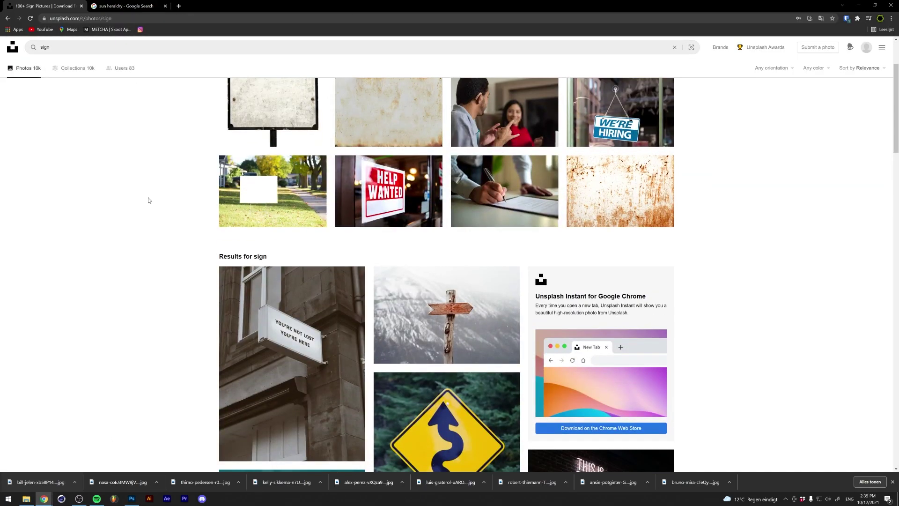
scroll(147, 201, down, 5)
scroll(148, 200, down, 6)
scroll(148, 201, down, 6)
scroll(141, 180, down, 4)
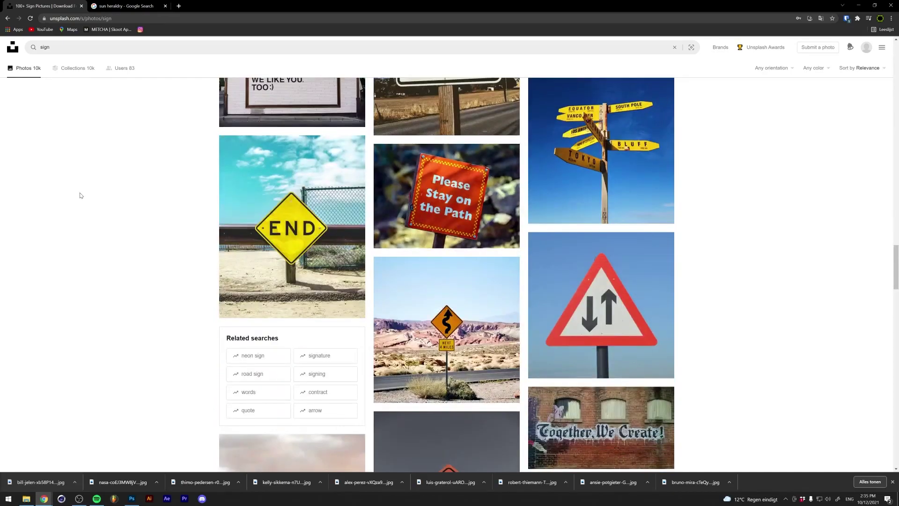
scroll(81, 195, down, 3)
scroll(80, 195, down, 5)
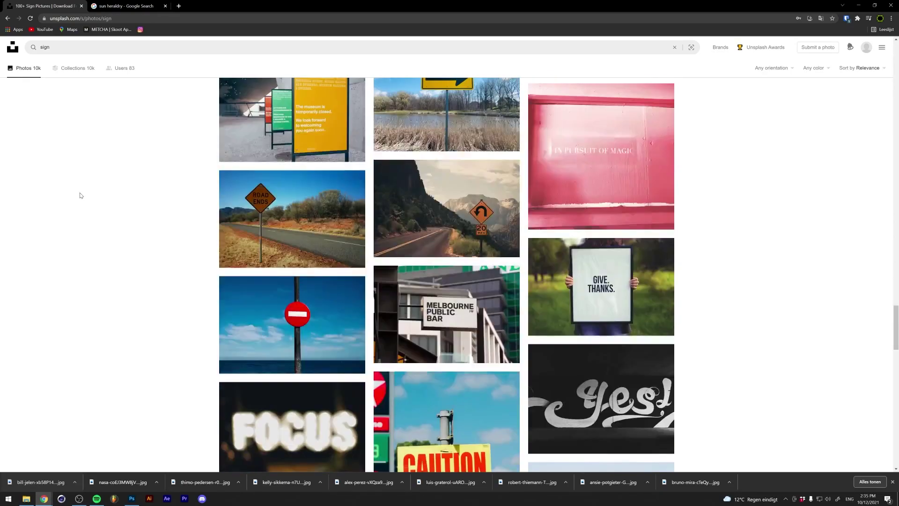
scroll(80, 195, down, 4)
scroll(80, 195, down, 4)
scroll(80, 195, down, 6)
scroll(80, 195, down, 3)
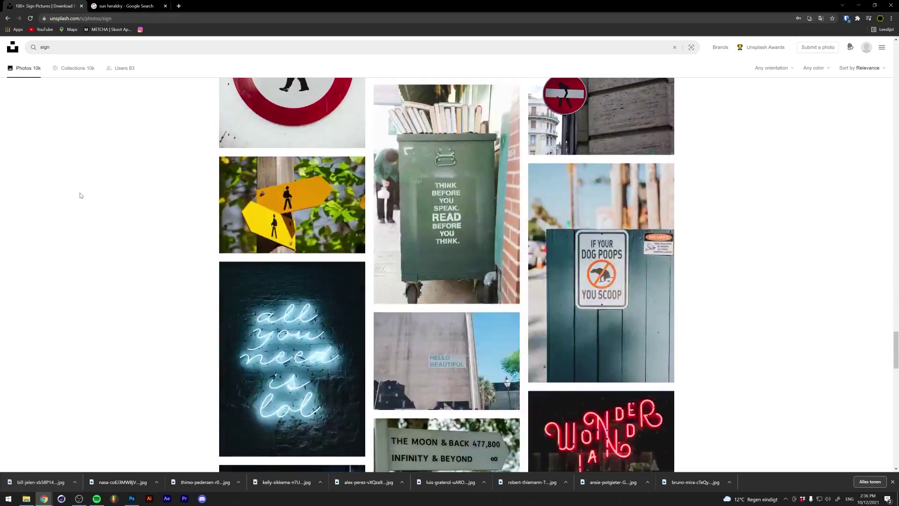
scroll(80, 195, down, 5)
scroll(80, 195, down, 6)
scroll(80, 195, down, 7)
scroll(80, 195, down, 2)
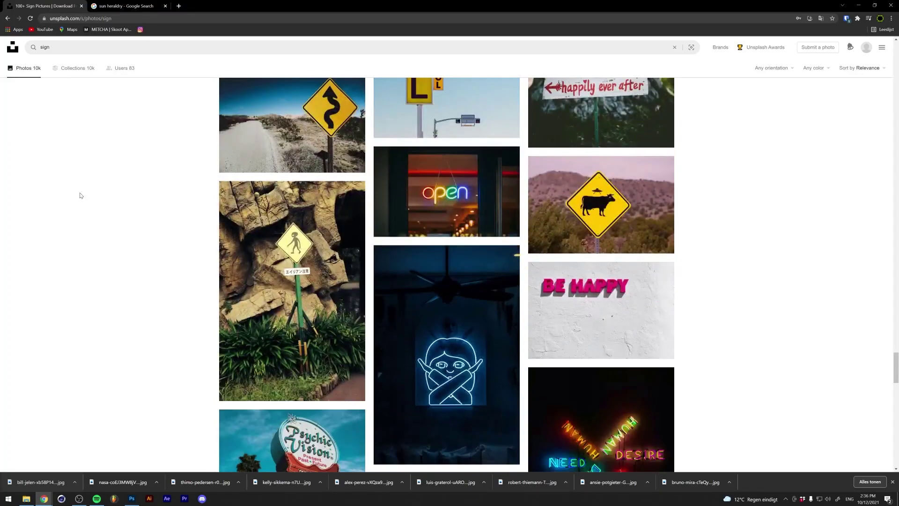
scroll(80, 195, down, 3)
scroll(80, 195, down, 5)
scroll(80, 195, down, 4)
scroll(80, 195, down, 2)
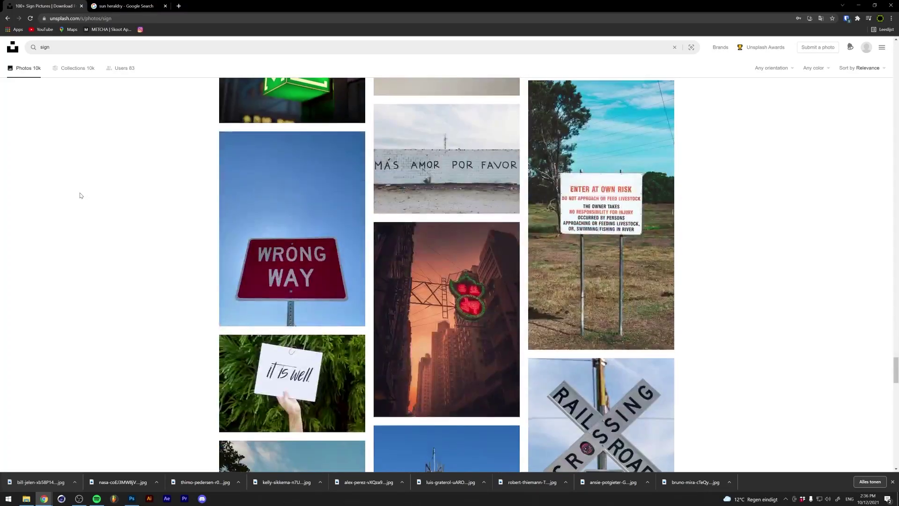
scroll(80, 195, down, 5)
scroll(80, 196, down, 7)
scroll(80, 195, down, 4)
scroll(80, 195, down, 4)
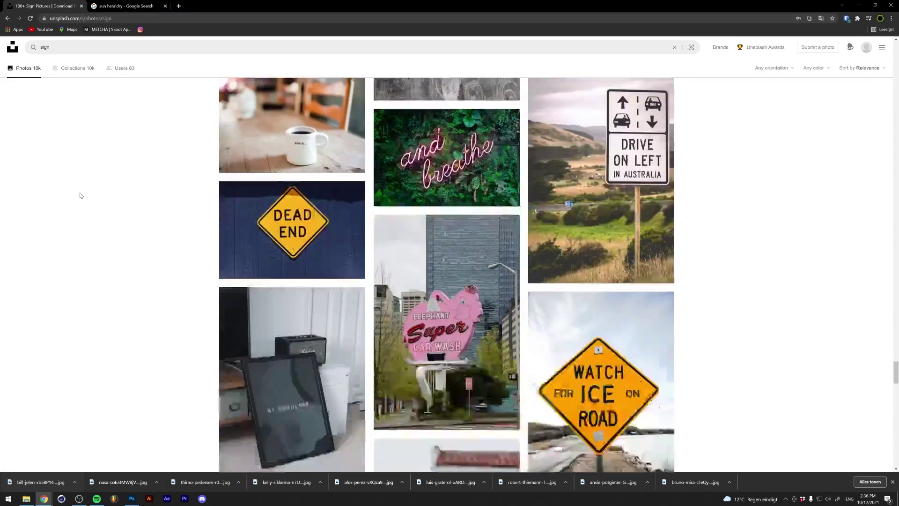
scroll(80, 195, down, 5)
- Add 'retro' to the sign search and browse the retro sign results
text(retro)
key(Return)
scroll(131, 194, down, 6)
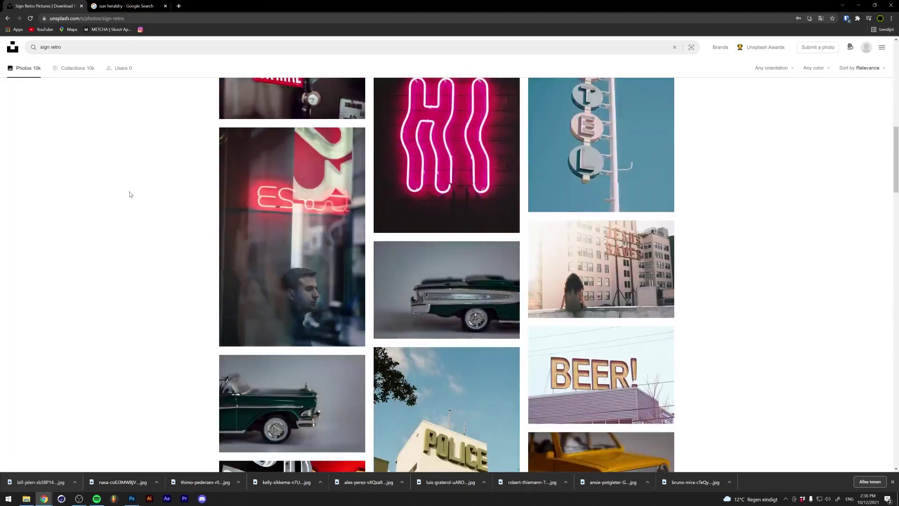
scroll(130, 194, down, 8)
scroll(131, 194, down, 5)
scroll(131, 194, down, 4)
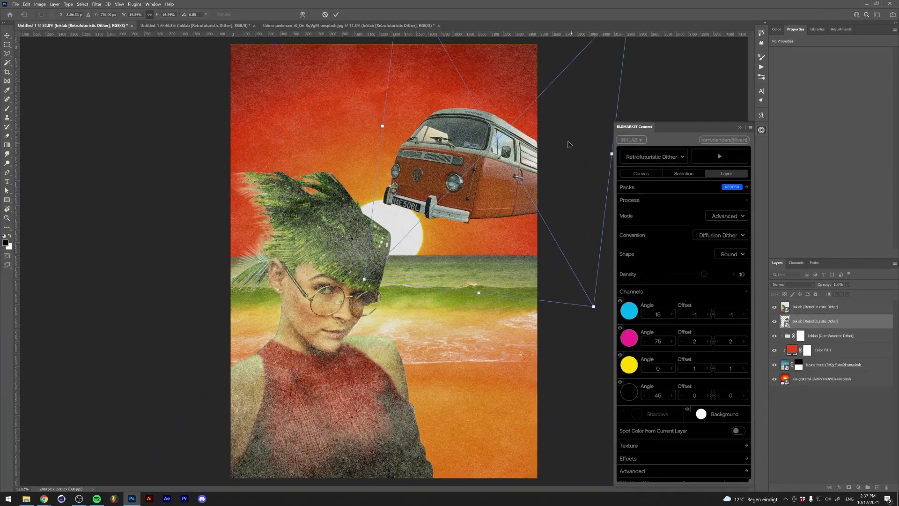
- Reshape the van in perspective, open its smart object, dismiss Pattern Fill, and save it
drag(581, 202, 578, 151)
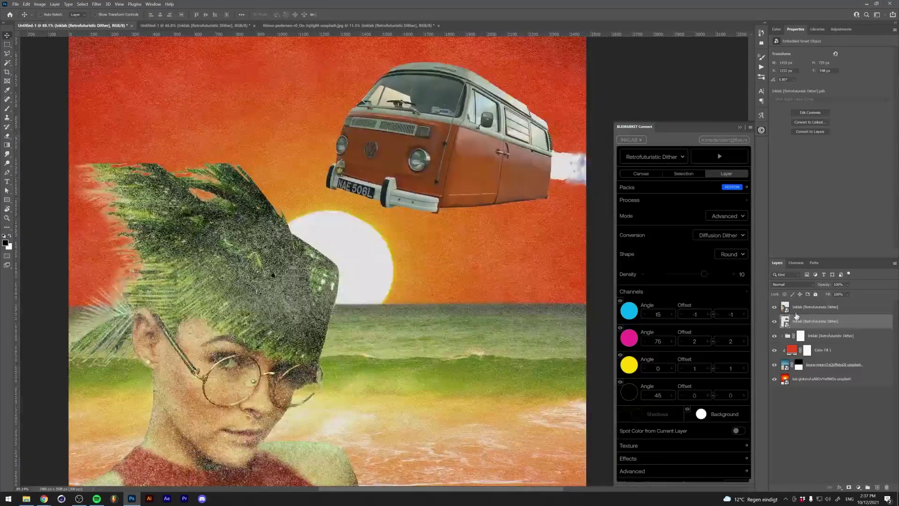
double_click(785, 326)
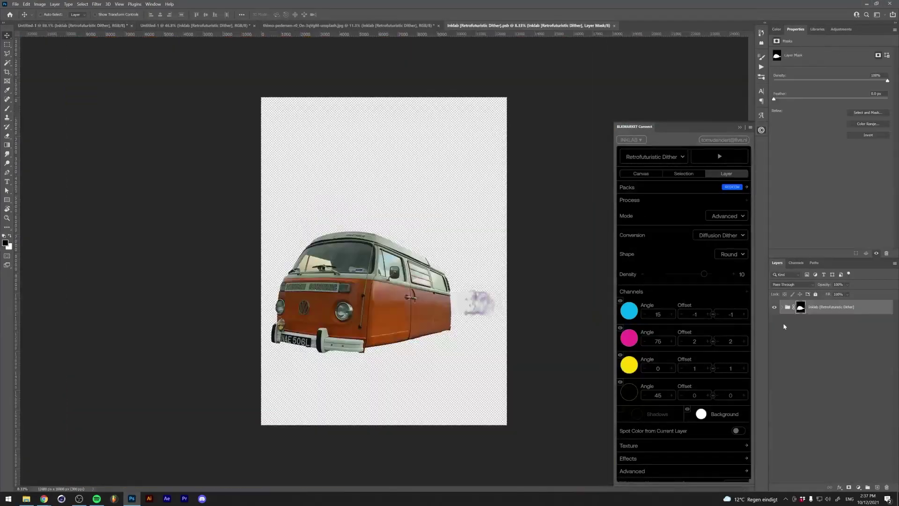
double_click(791, 331)
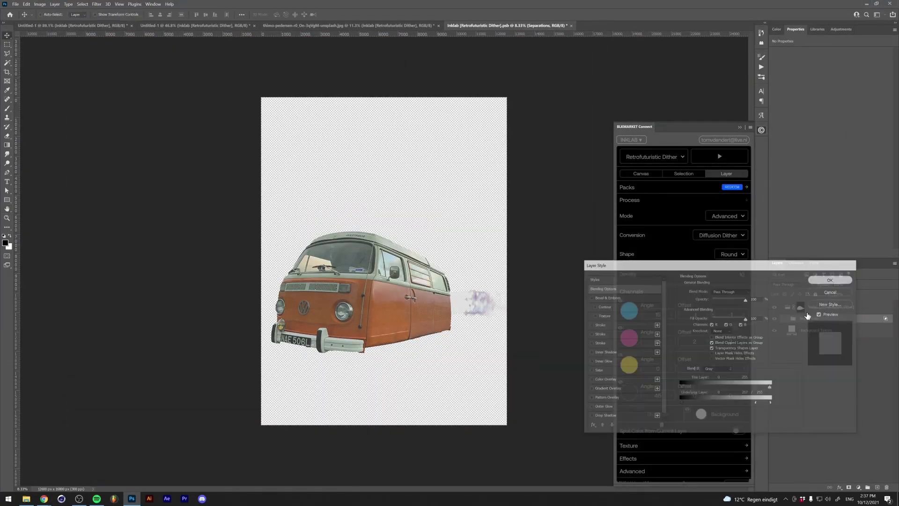
key(Return)
key(ctrl+s)
key(ctrl+Tab)
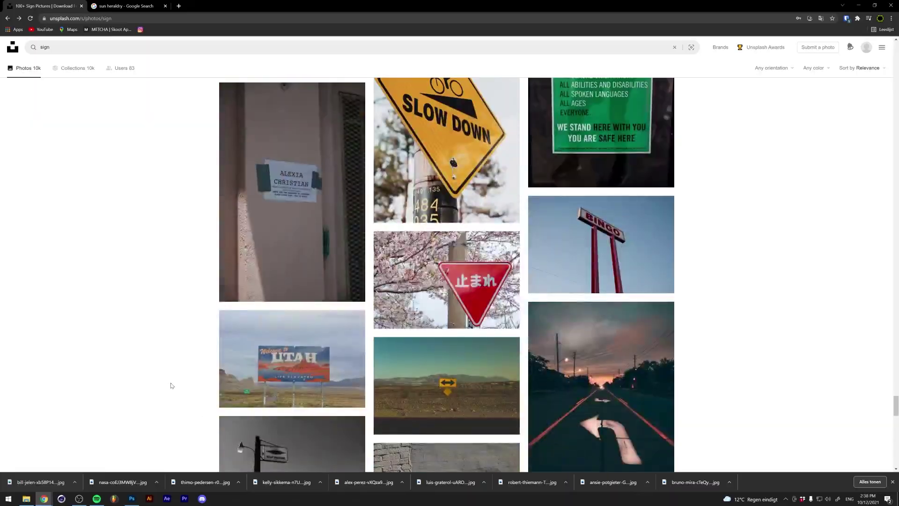
scroll(171, 385, down, 7)
scroll(170, 384, down, 6)
scroll(171, 385, down, 6)
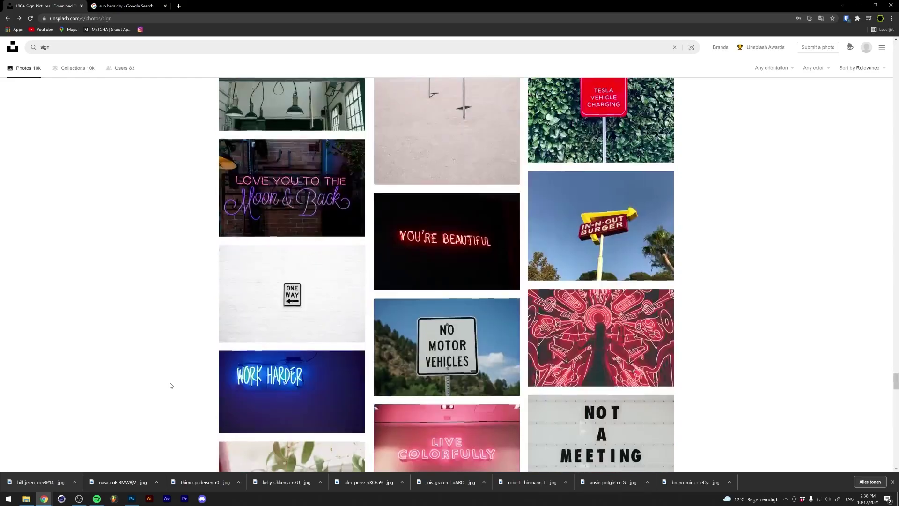
scroll(172, 382, up, 12)
scroll(172, 382, up, 5)
scroll(172, 382, up, 5)
scroll(172, 383, up, 5)
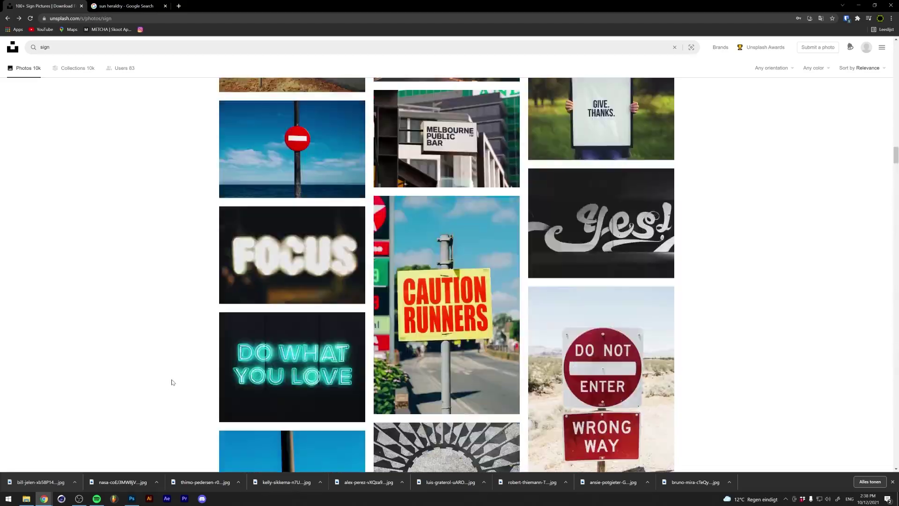
scroll(172, 383, up, 5)
scroll(172, 383, up, 5)
scroll(172, 383, up, 5)
scroll(172, 383, up, 2)
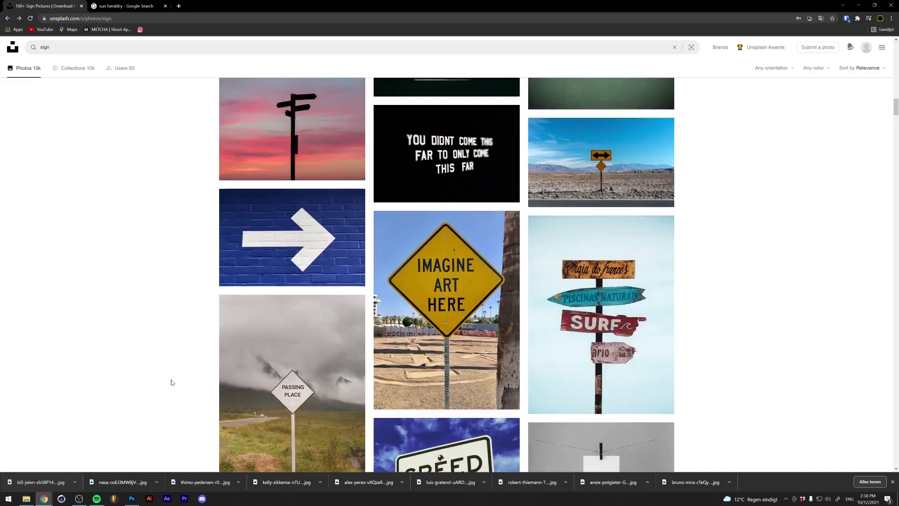
scroll(172, 383, up, 5)
scroll(172, 383, up, 5)
scroll(172, 382, down, 5)
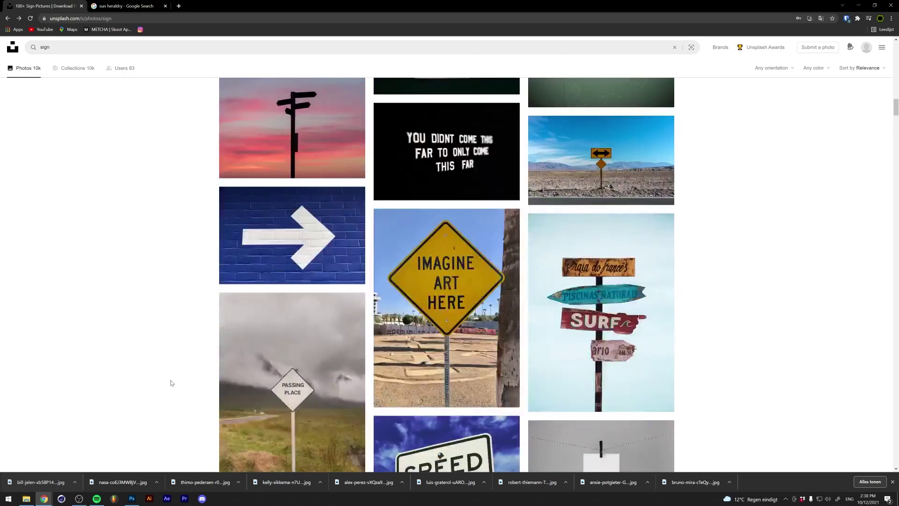
scroll(172, 383, down, 5)
scroll(172, 382, down, 4)
scroll(172, 383, down, 4)
scroll(171, 383, down, 5)
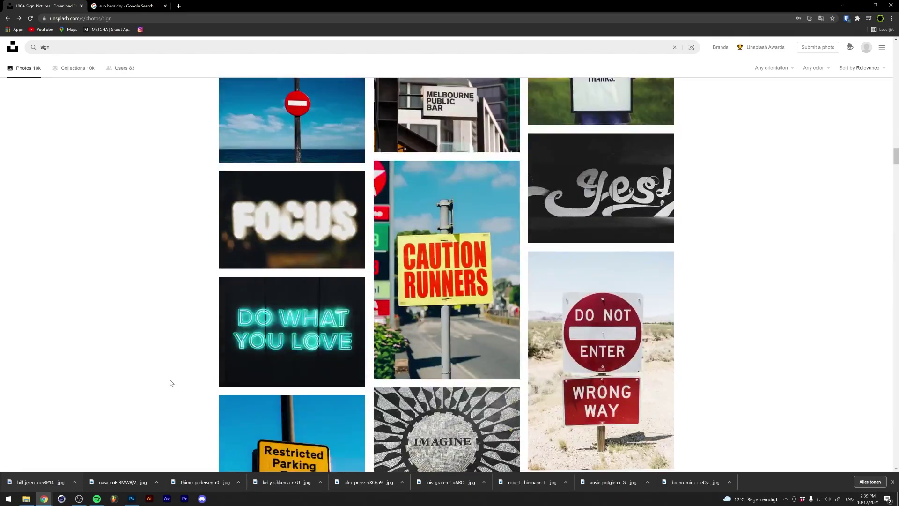
scroll(170, 382, down, 2)
scroll(170, 382, down, 5)
scroll(171, 382, down, 5)
scroll(171, 382, down, 5)
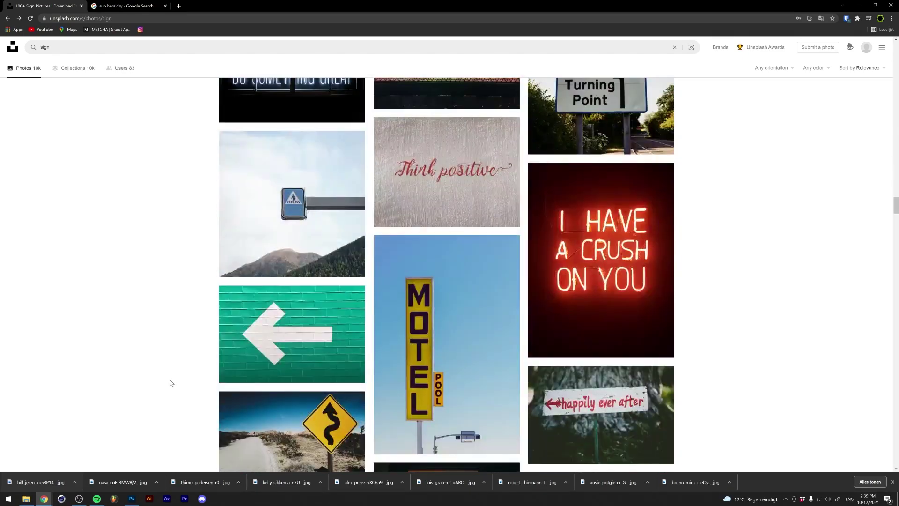
scroll(171, 383, down, 5)
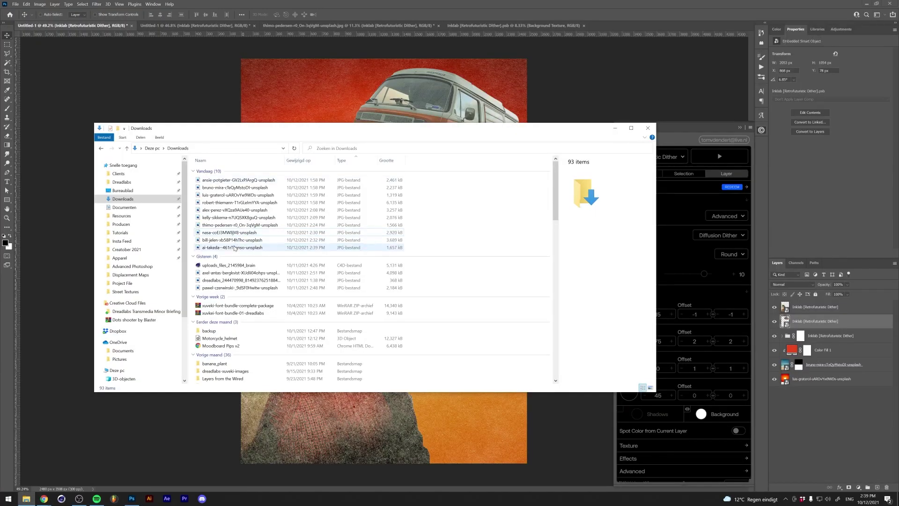
- Open the alien-crossing sign photo and select its existing outline path
double_click(235, 247)
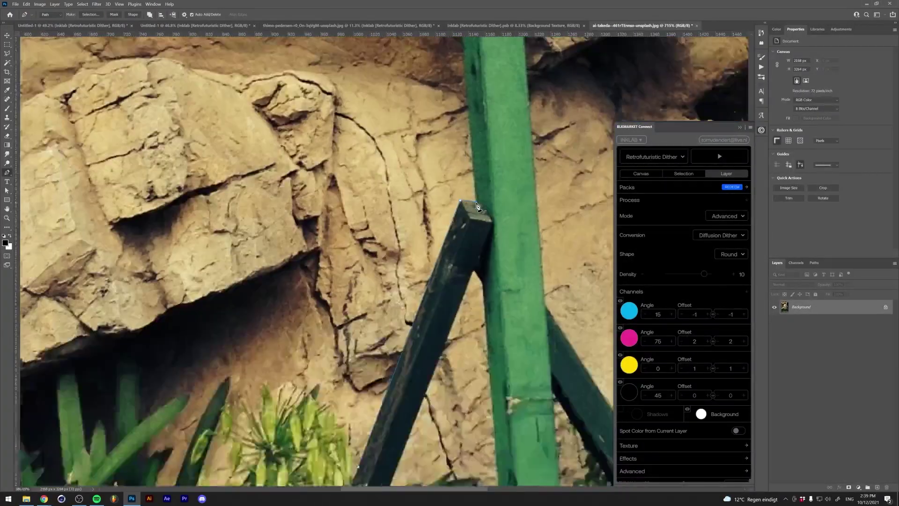
scroll(450, 192, up, 3)
key(a)
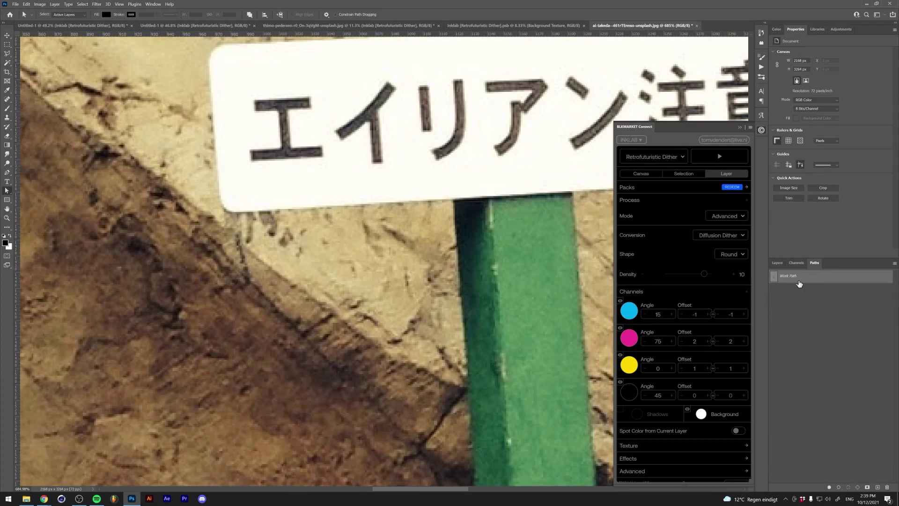
scroll(453, 237, down, 5)
scroll(473, 382, up, 3)
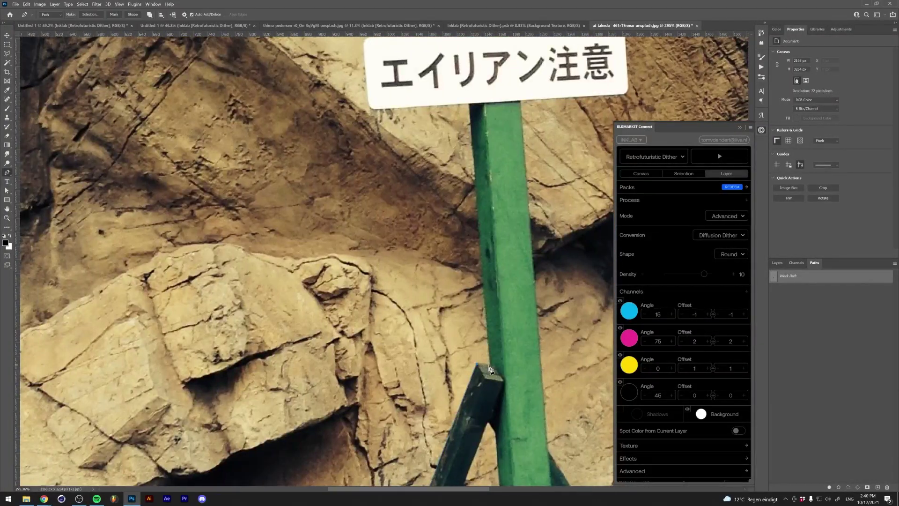
scroll(261, 274, up, 3)
scroll(260, 274, up, 2)
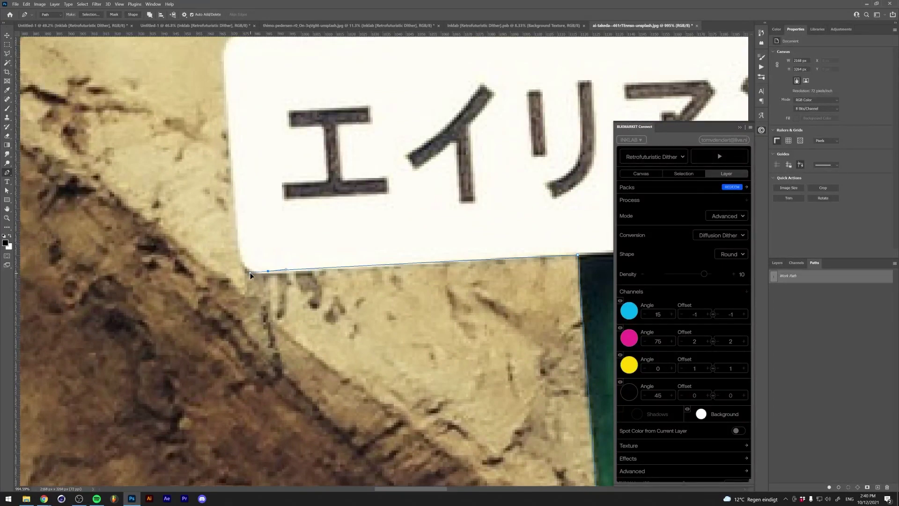
scroll(232, 197, up, 2)
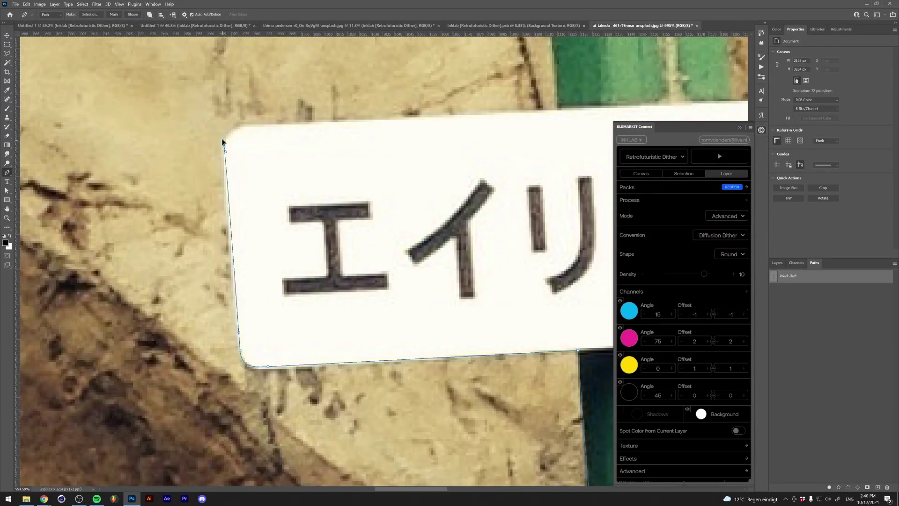
- Trace the Pen path around the green wooden post and legs of the sign
key(p)
scroll(370, 154, right, 4)
scroll(370, 154, up, 1)
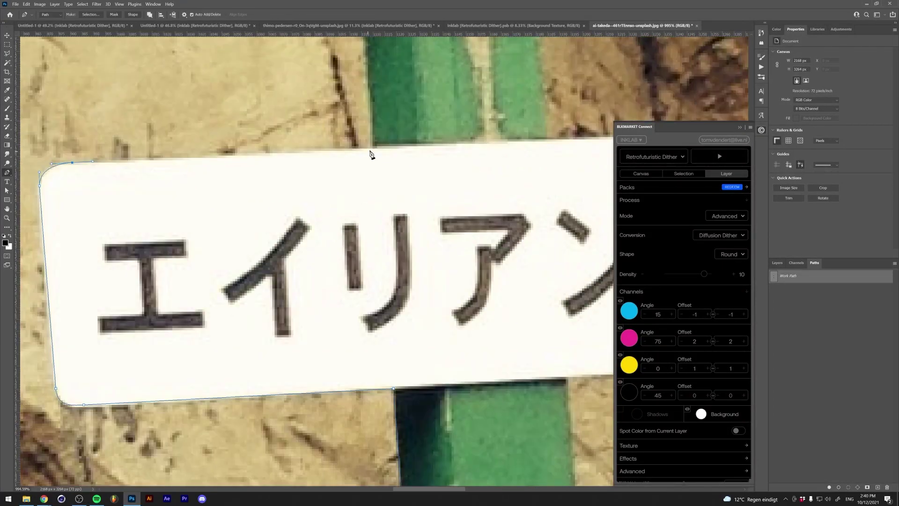
scroll(372, 151, up, 5)
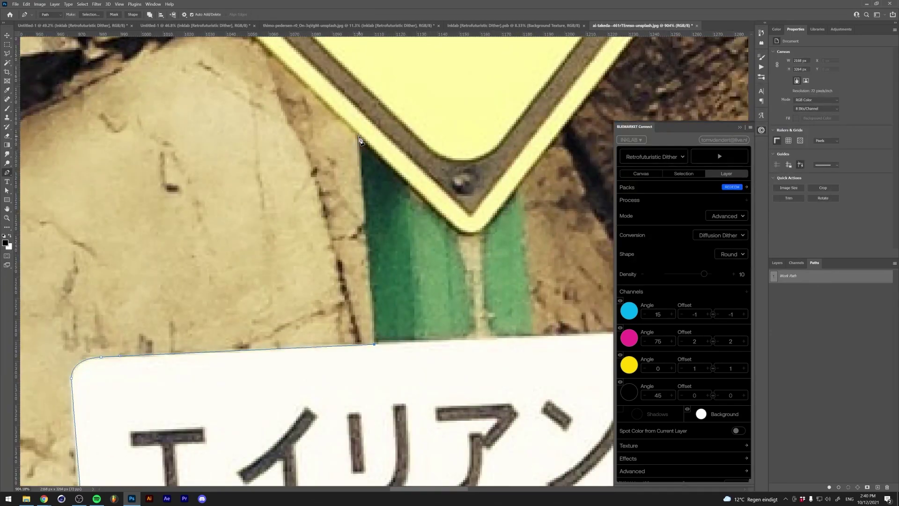
scroll(373, 151, up, 3)
scroll(192, 176, left, 3)
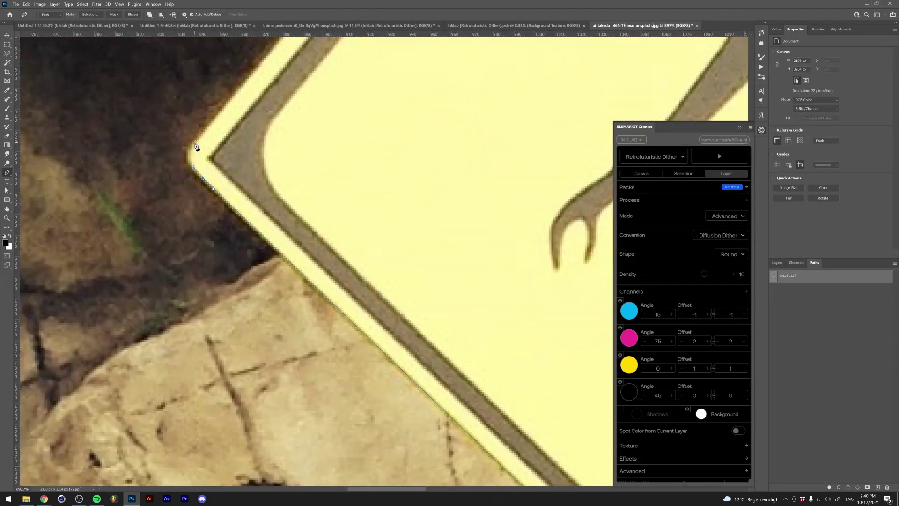
scroll(210, 126, down, 5)
scroll(401, 99, up, 6)
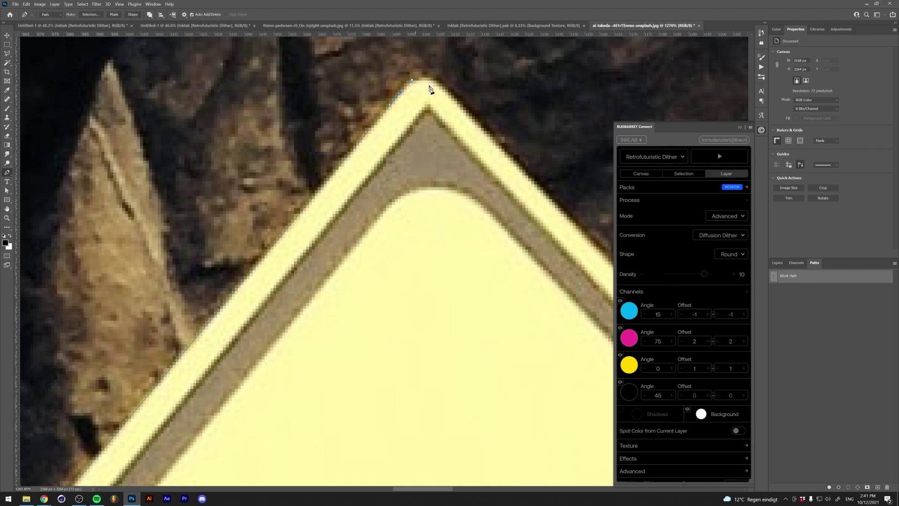
scroll(417, 77, down, 5)
key(p)
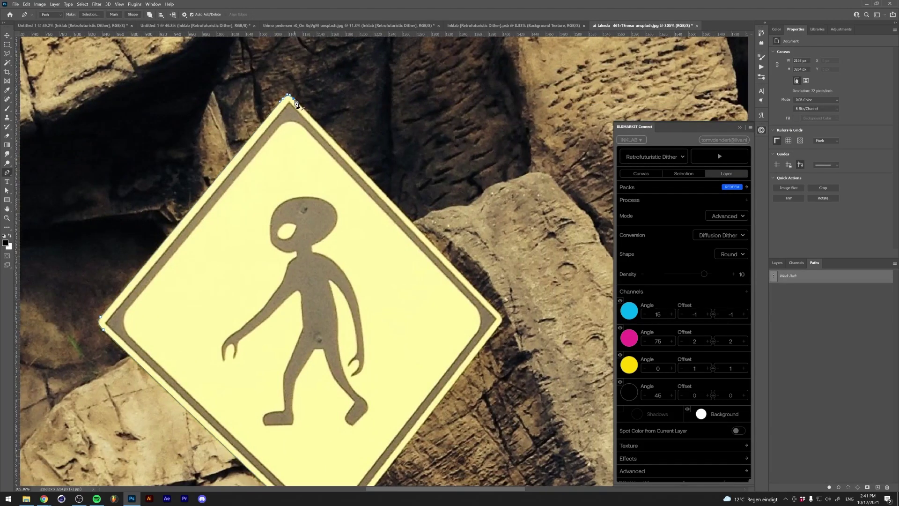
scroll(467, 301, up, 6)
scroll(460, 362, down, 5)
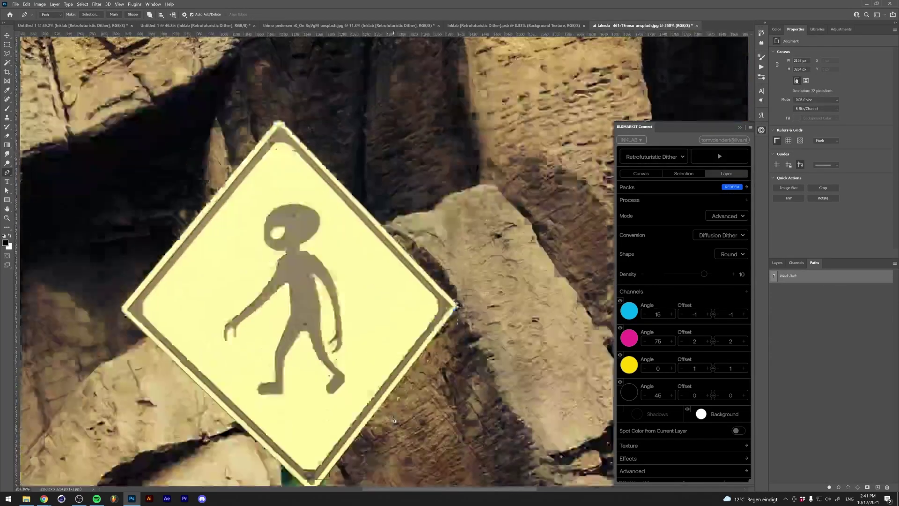
scroll(293, 361, up, 4)
scroll(293, 360, down, 1)
scroll(509, 383, up, 3)
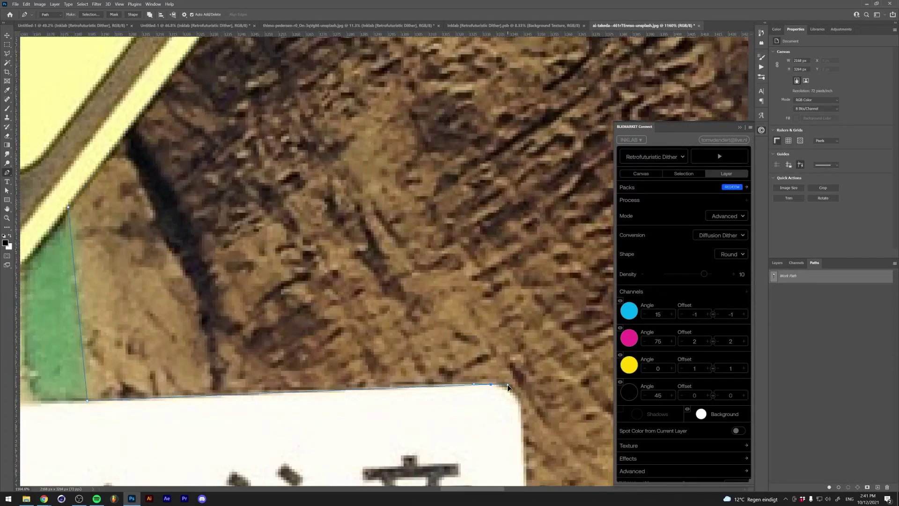
drag(523, 422, 523, 377)
scroll(524, 400, down, 5)
scroll(527, 421, up, 2)
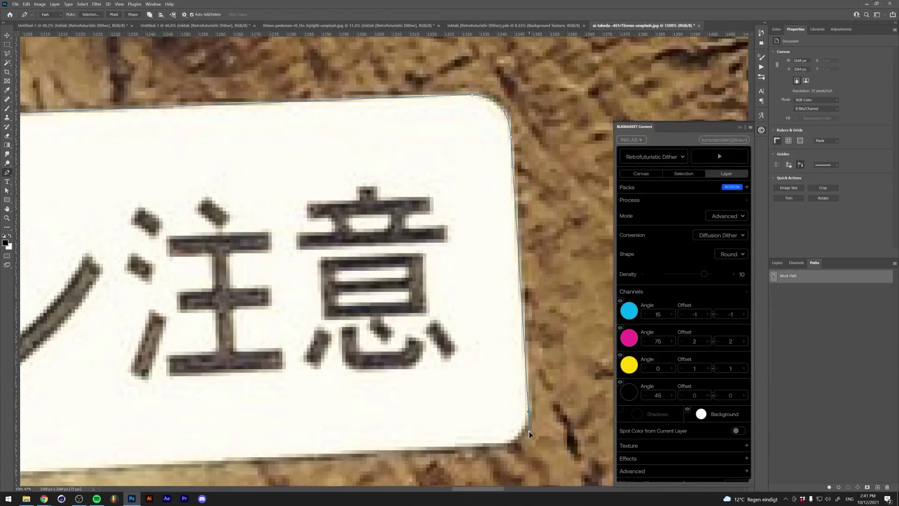
scroll(470, 446, down, 4)
scroll(207, 403, down, 2)
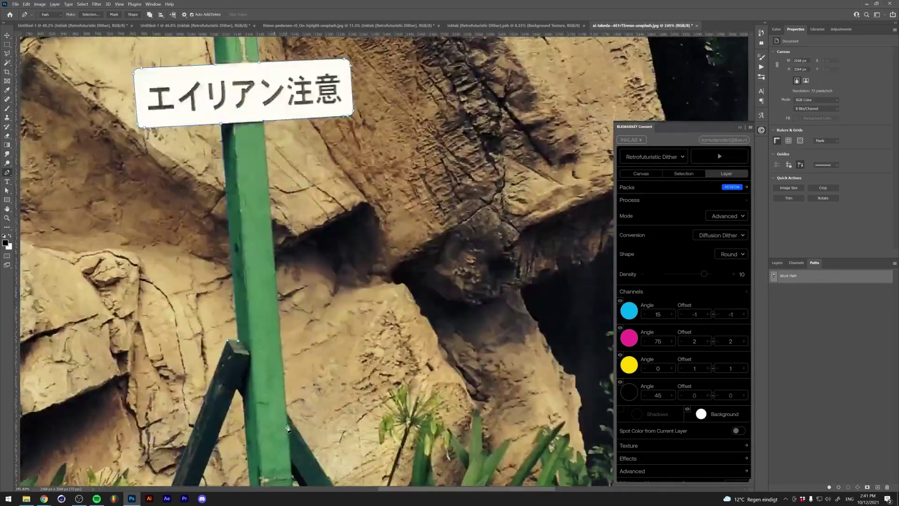
scroll(288, 413, up, 4)
scroll(334, 332, down, 2)
scroll(302, 396, down, 1)
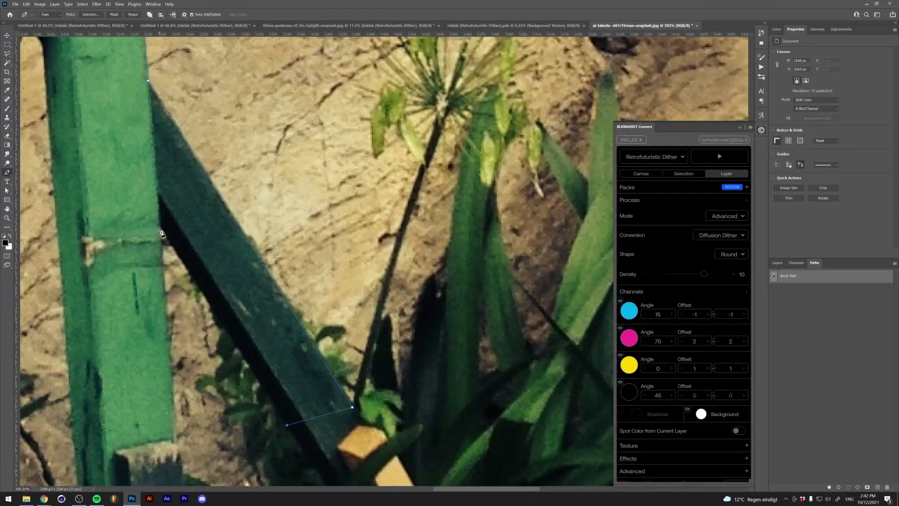
scroll(309, 397, up, 1)
scroll(318, 398, down, 2)
scroll(330, 399, up, 1)
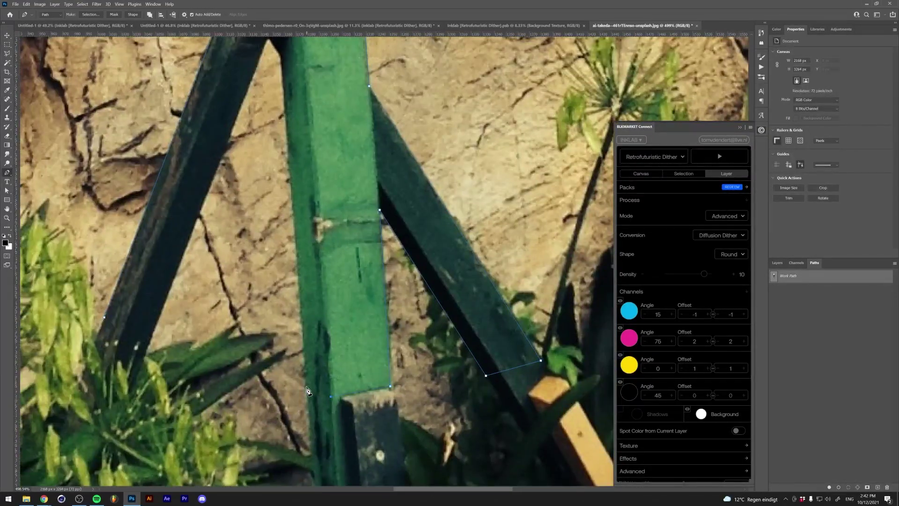
scroll(308, 391, up, 2)
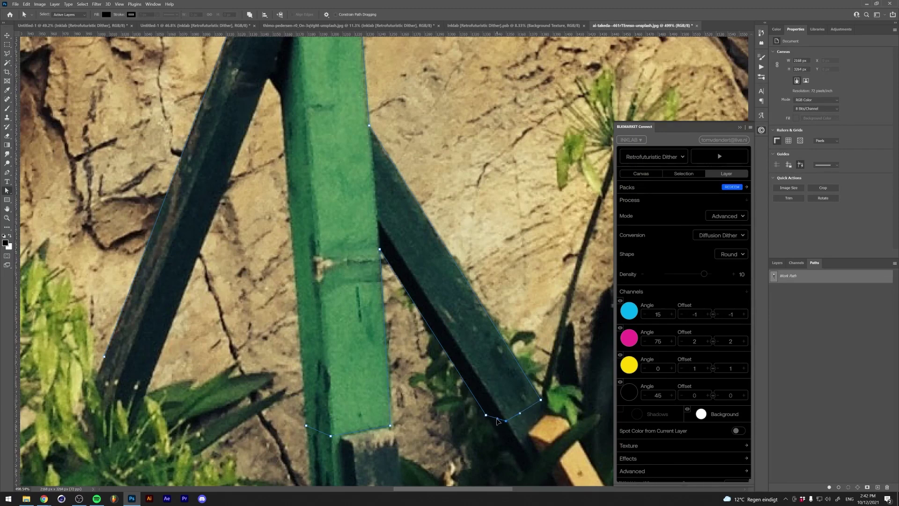
scroll(284, 146, up, 2)
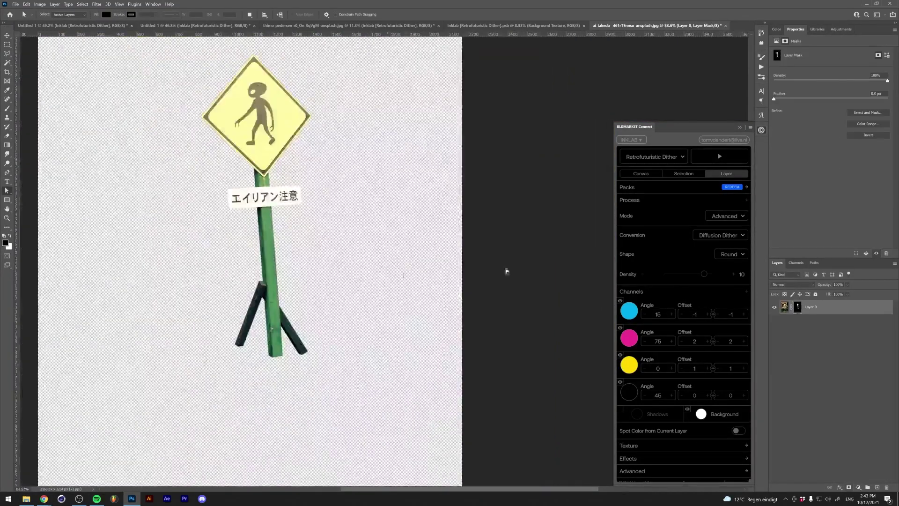
- Flatten the masked sign, fit the view to screen, and expand the dither group's layers
click(820, 323)
key(ctrl+0)
scroll(661, 278, down, 1)
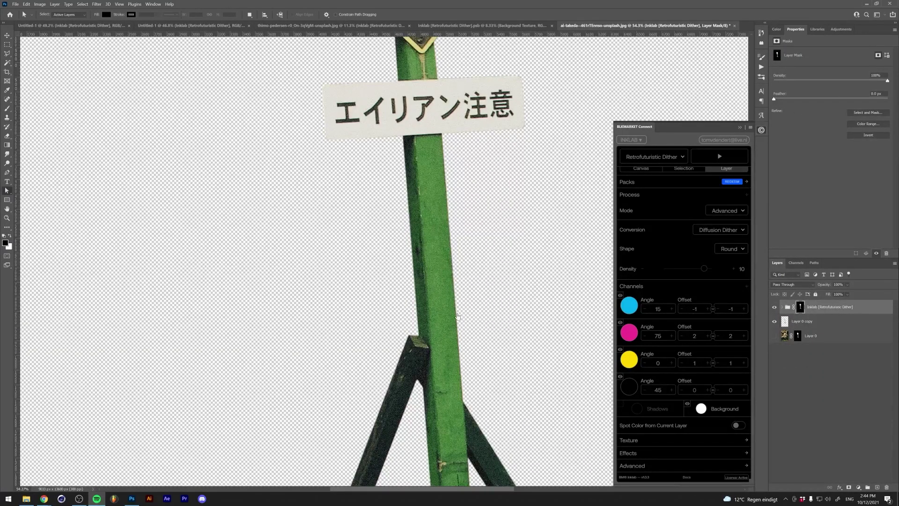
click(783, 308)
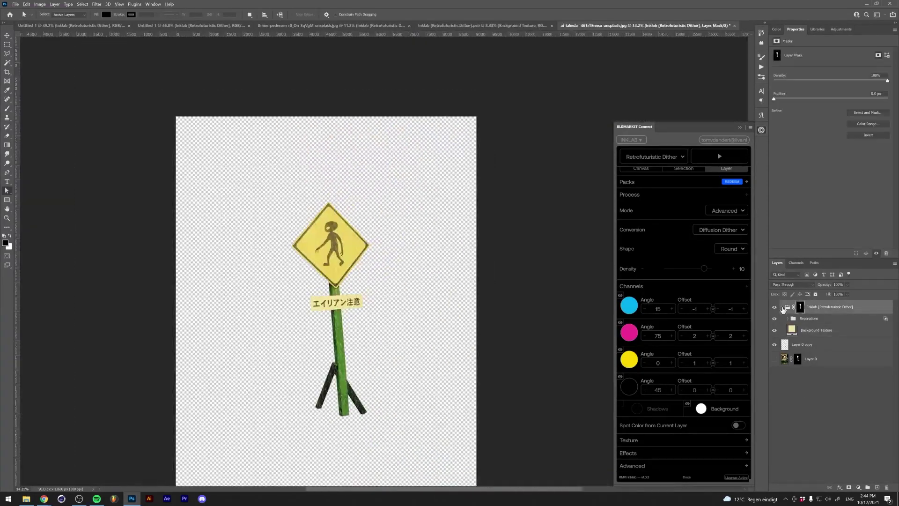
- Convert the dithered alien sign to a smart object and drag it into the beach collage
right_click(819, 307)
click(839, 89)
drag(328, 243, 460, 305)
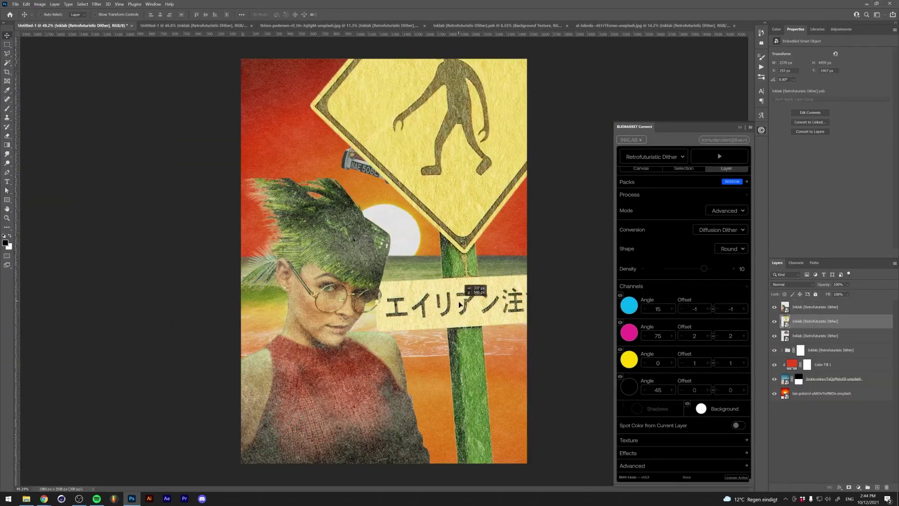
- Scale the placed sign to about 58% and move it to the poster's left side
key(ctrl+t)
scroll(461, 304, down, 3)
drag(145, 352, 300, 319)
scroll(408, 291, up, 2)
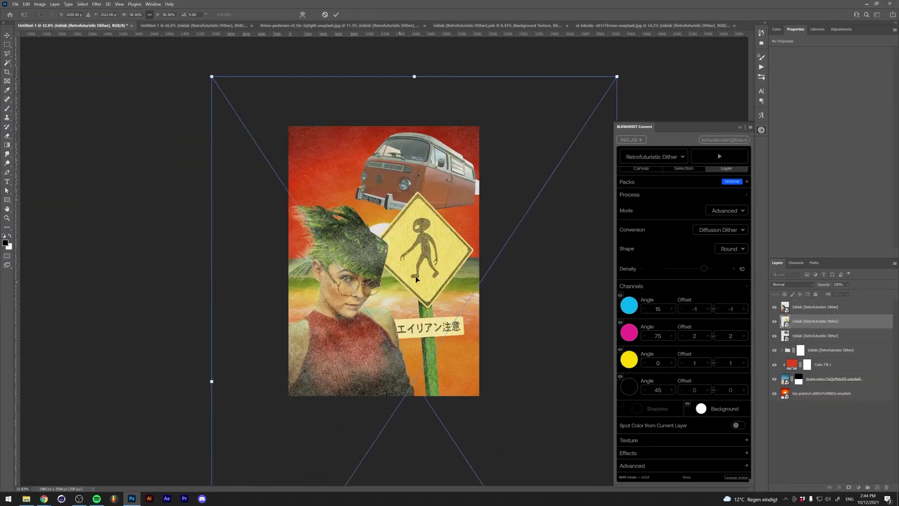
drag(415, 276, 317, 248)
- Move the woman to the right, then resize the alien sign on the left and commit
drag(375, 329, 434, 352)
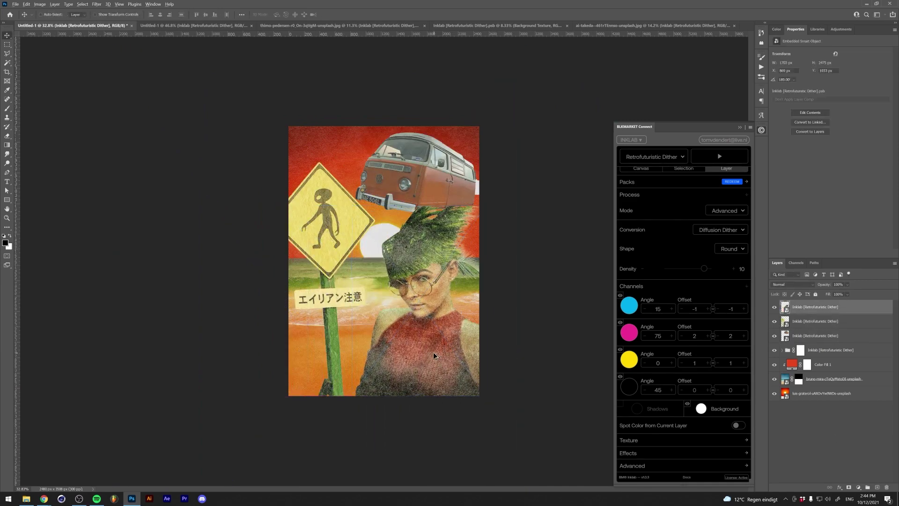
scroll(383, 260, up, 2)
mouse_move(383, 260)
mouse_down()
mouse_move(448, 232)
mouse_move(444, 153)
mouse_up()
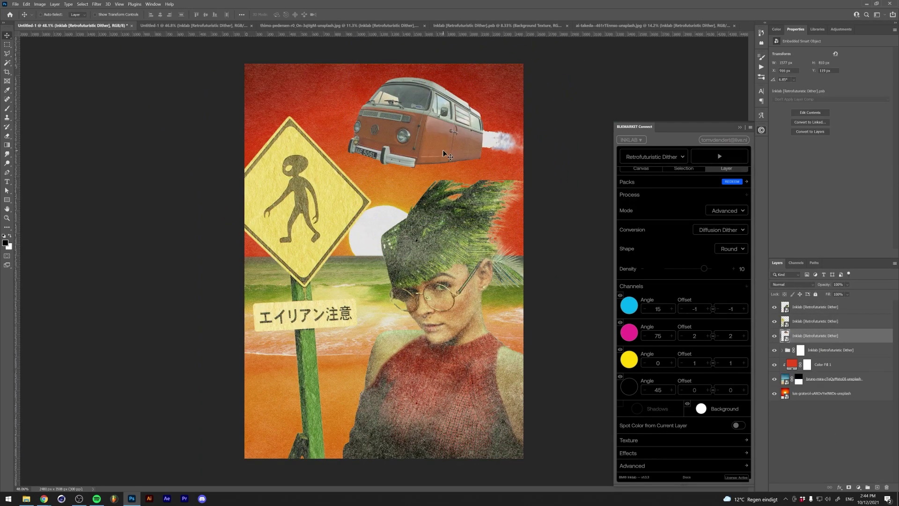
scroll(388, 224, up, 1)
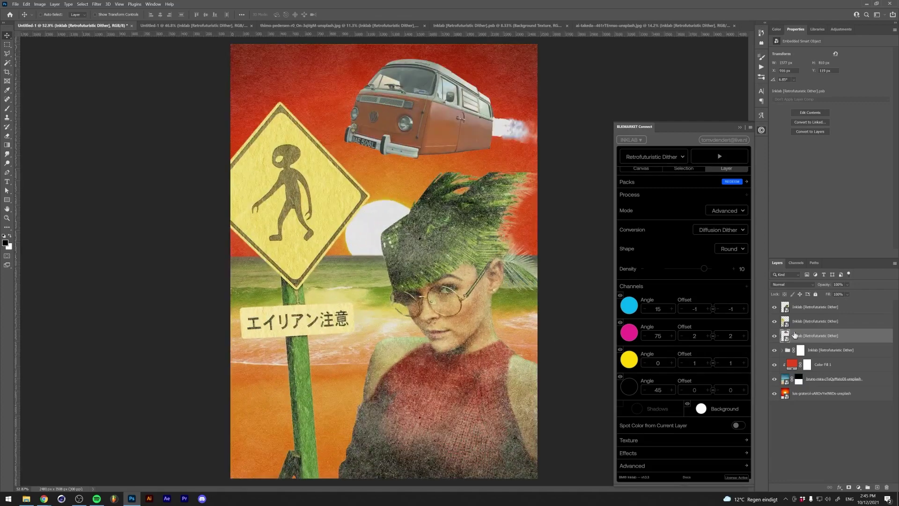
drag(597, 412, 427, 393)
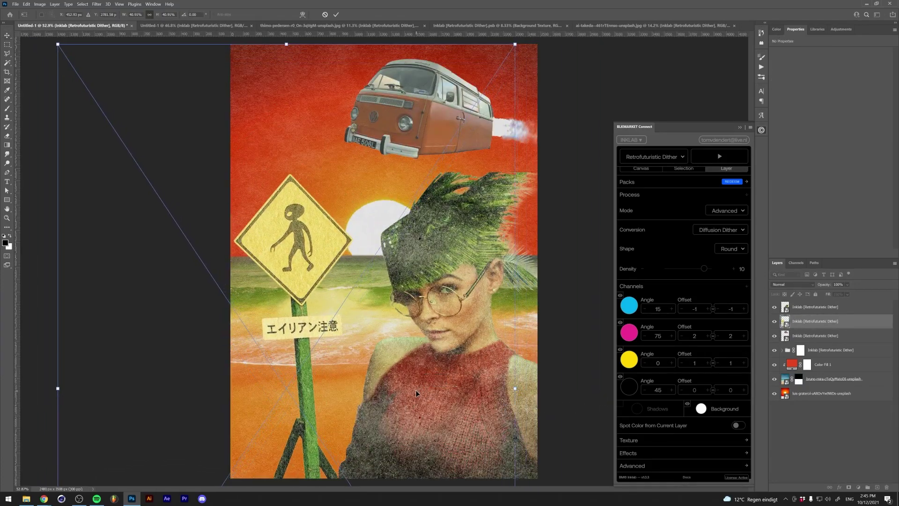
key(Return)
scroll(412, 386, down, 1)
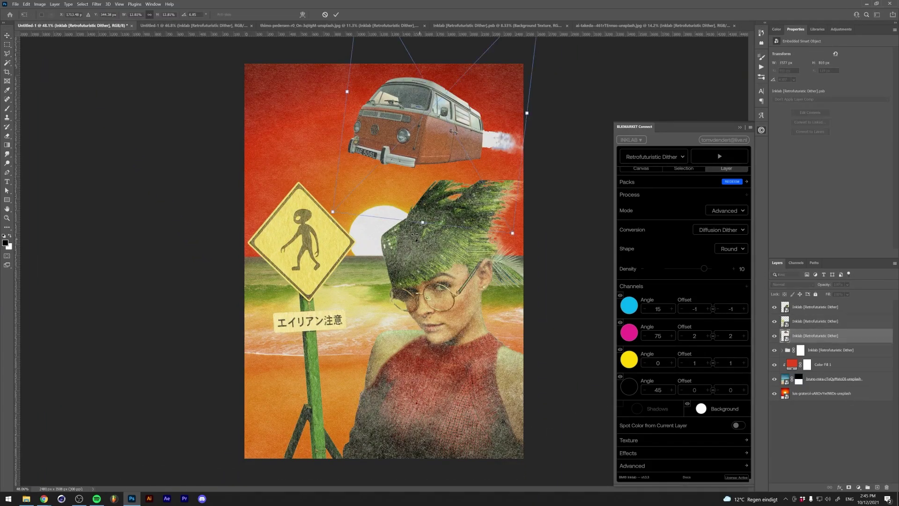
- Flip the van horizontally and enlarge it along the top of the poster
right_click(415, 234)
click(440, 304)
mouse_move(512, 233)
mouse_down()
mouse_move(186, 154)
mouse_move(416, 156)
mouse_up()
key(Return)
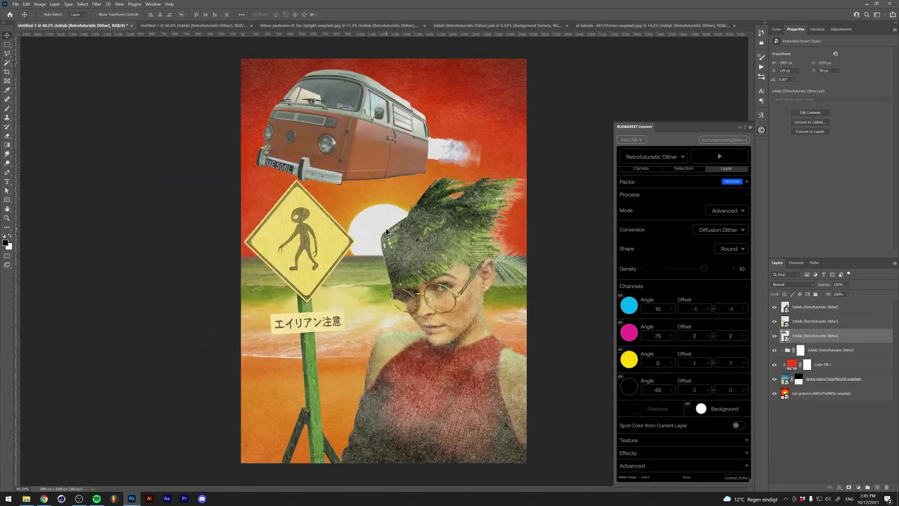
- Give the van's dither file a paper-texture Pattern Fill, save it, and return to the collage
click(430, 123)
double_click(424, 189)
key(Return)
scroll(338, 392, up, 3)
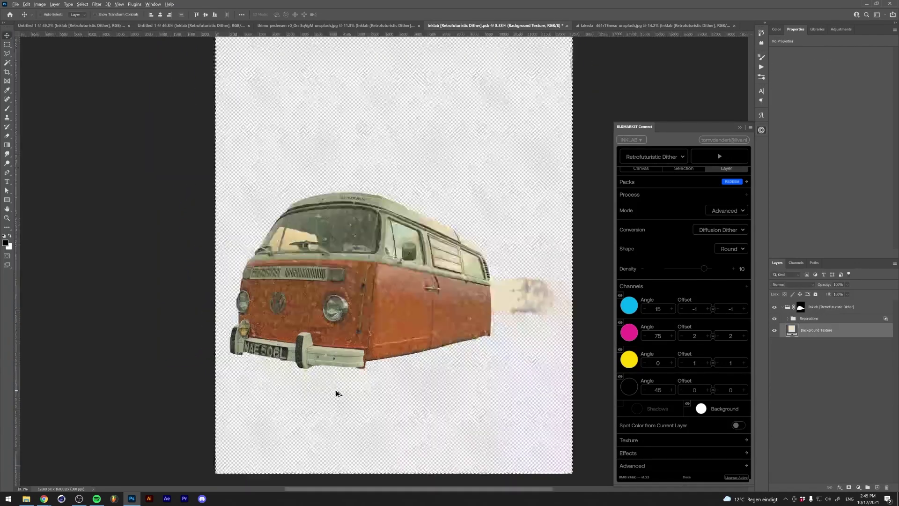
key(ctrl+s)
click(89, 25)
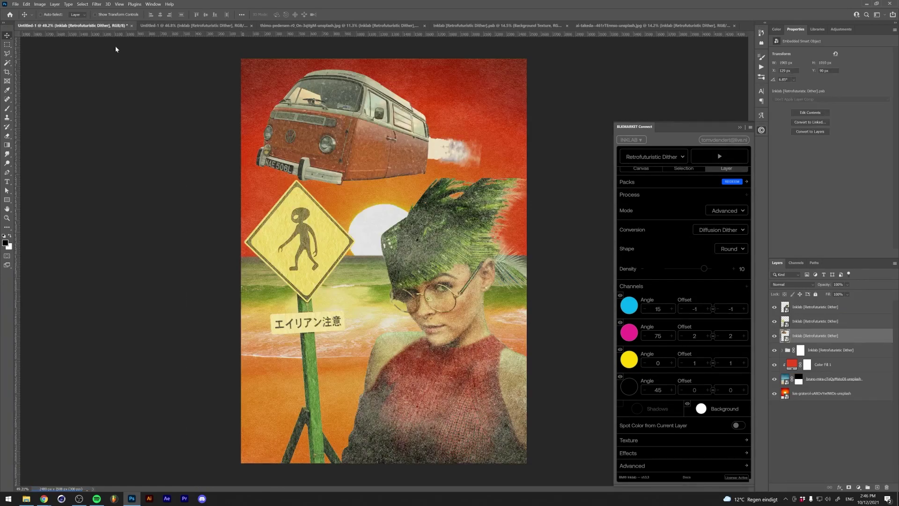
scroll(395, 164, down, 1)
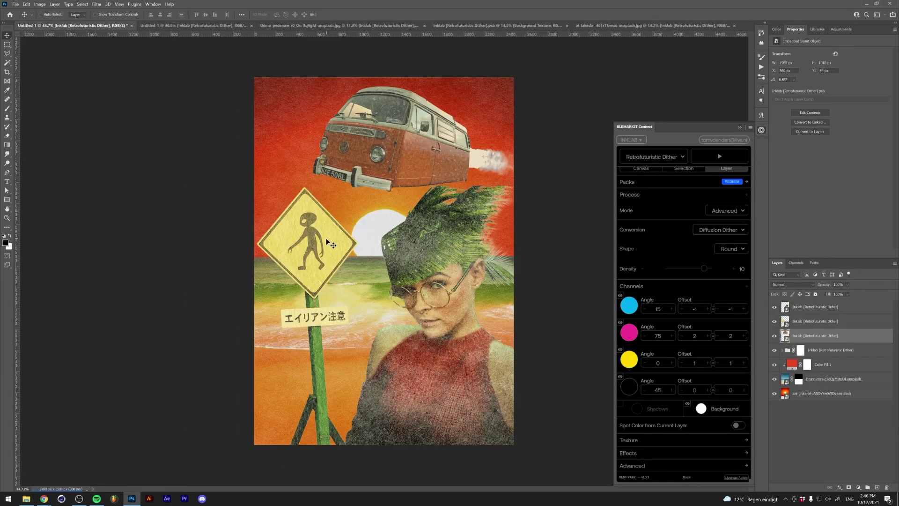
click(44, 498)
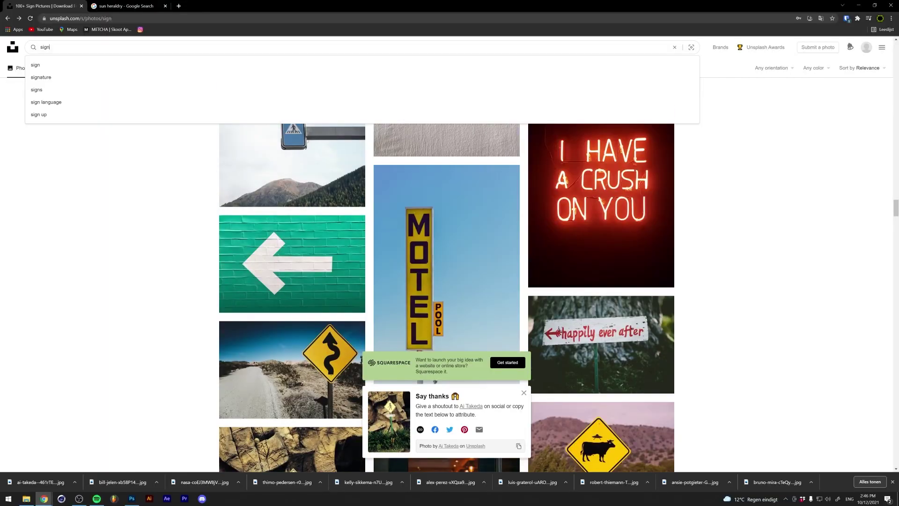
text(ard)
key(Return)
text(vintage)
key(Return)
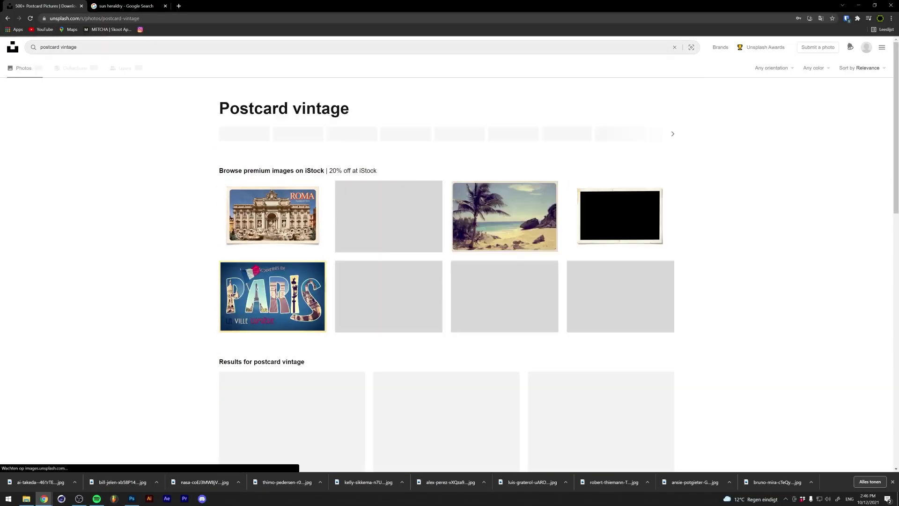
scroll(122, 201, down, 4)
scroll(122, 201, down, 5)
scroll(121, 200, down, 3)
scroll(122, 200, down, 4)
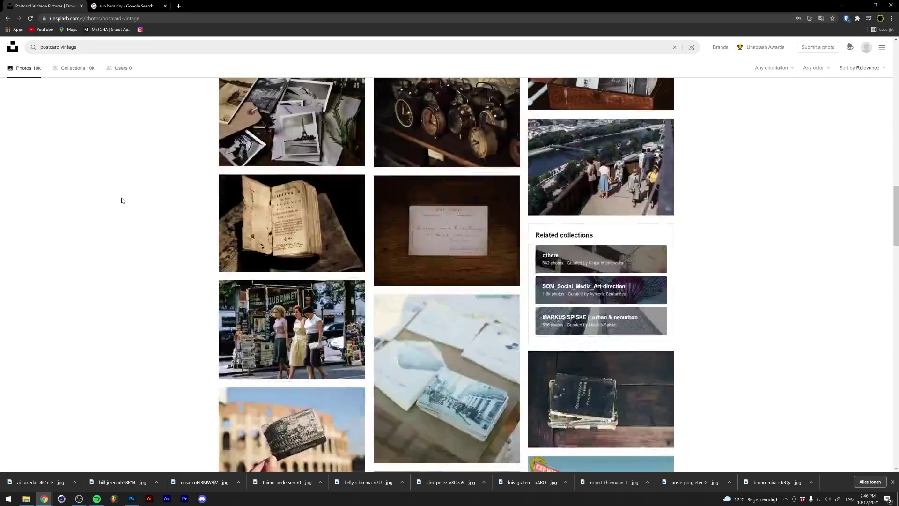
scroll(121, 200, down, 4)
click(132, 499)
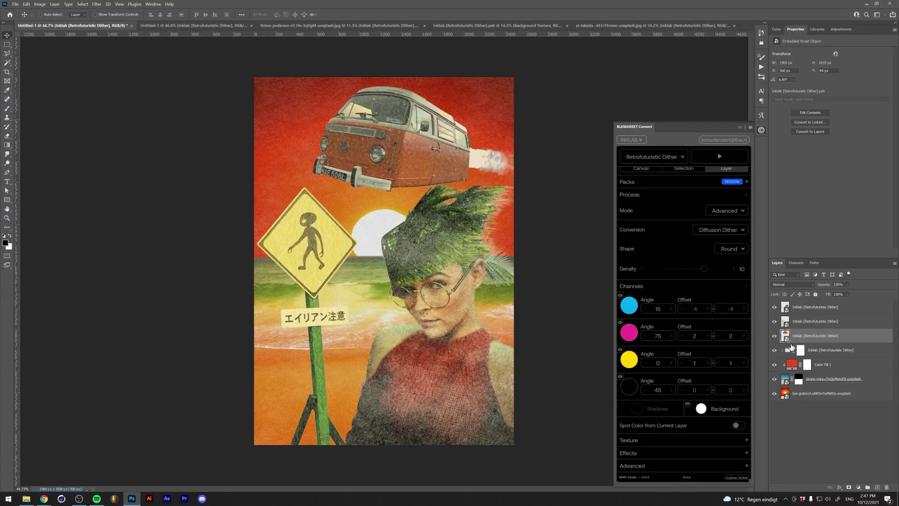
- Soften the layer's drop shadow to 25% opacity with smaller size and distance
double_click(791, 346)
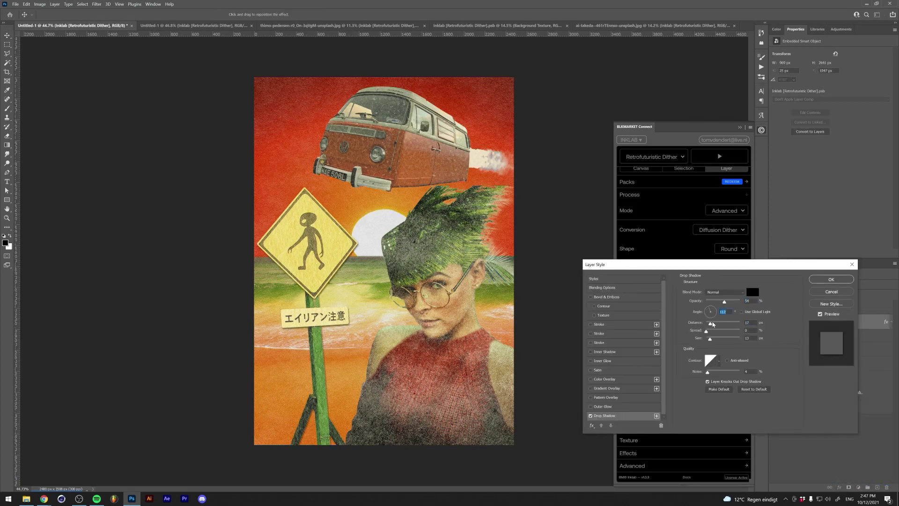
drag(710, 338, 710, 338)
drag(725, 301, 714, 301)
click(831, 279)
- Copy the softened shadow style onto another cutout and confirm its adjusted settings
right_click(779, 376)
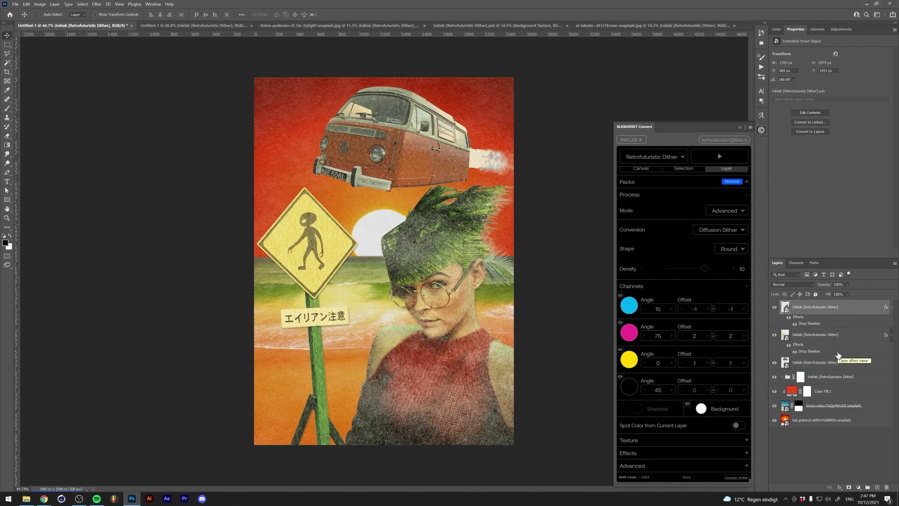
right_click(838, 355)
double_click(814, 369)
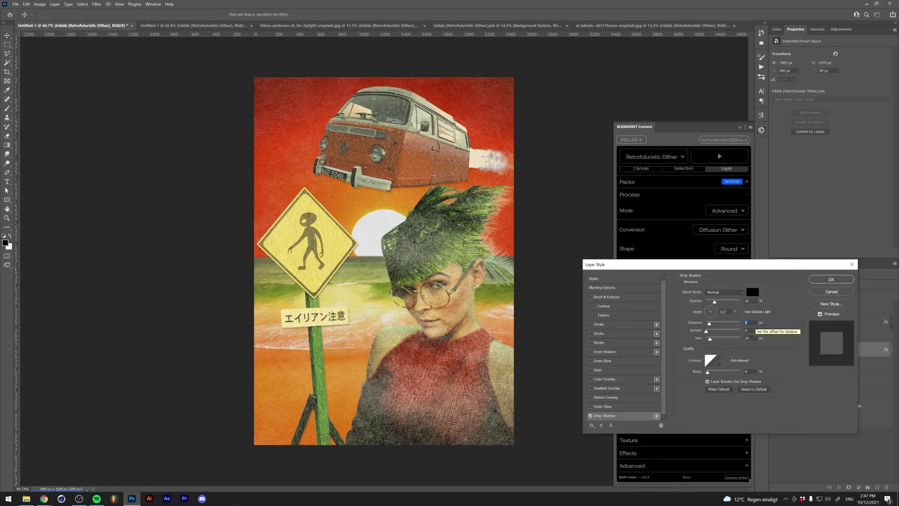
click(831, 279)
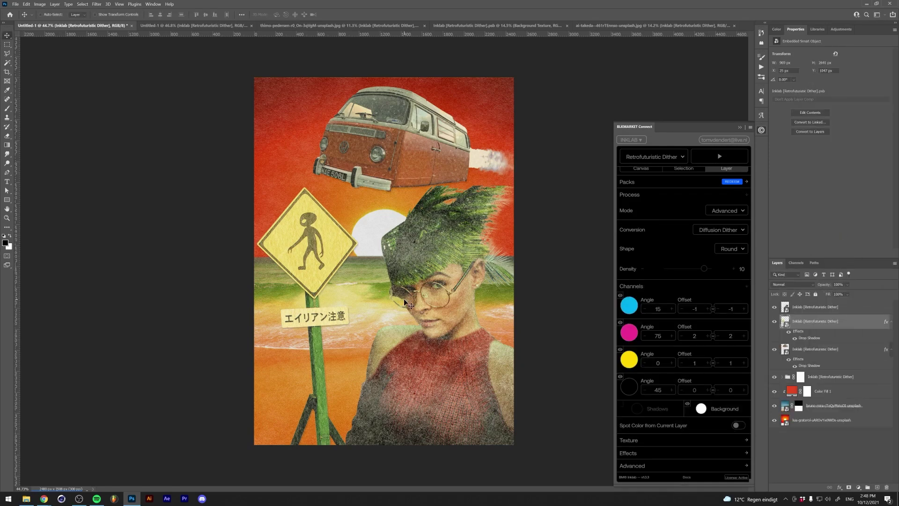
key(alt+Tab)
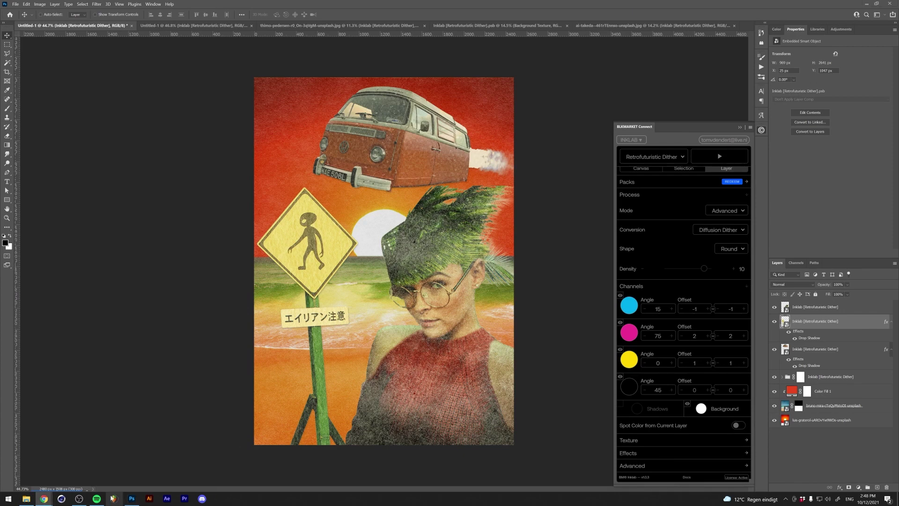
- Start Save As for the collage and create a new folder named '20'
key(alt+Tab)
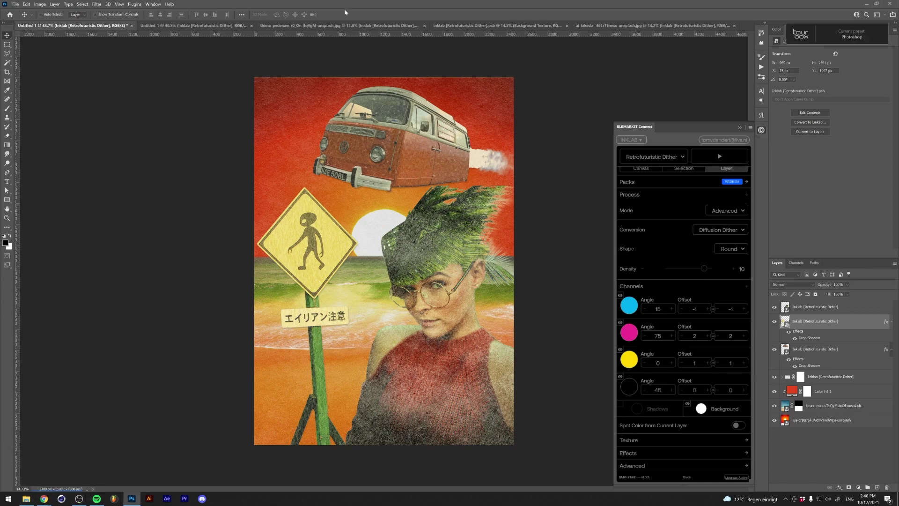
key(ctrl+shift+s)
click(480, 144)
text(20)
key(Return)
key(Return)
- Inside the 20 - Photo folder, create a folder named 'Project File'
click(475, 142)
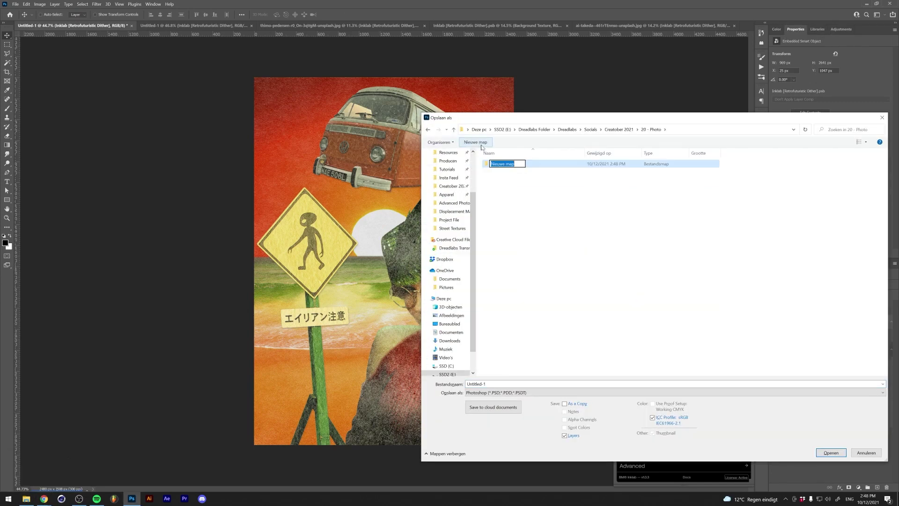
text(Project File)
key(Return)
key(Return)
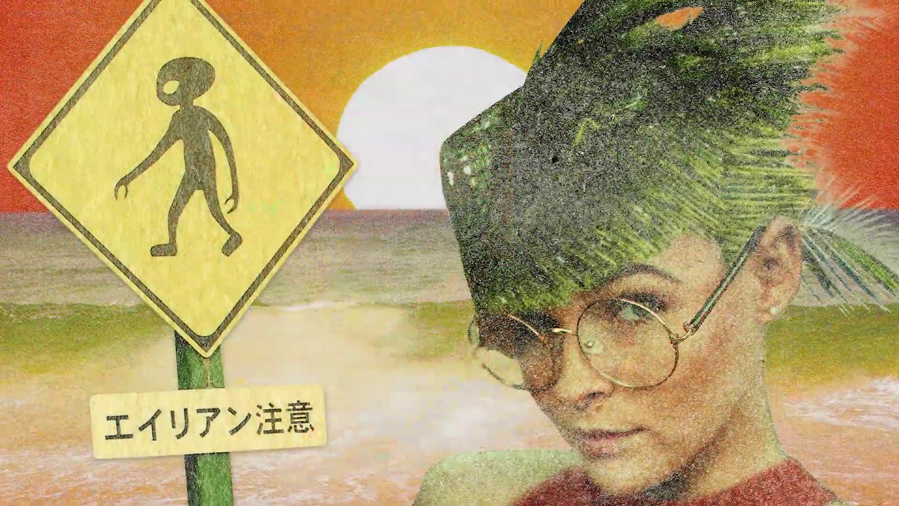